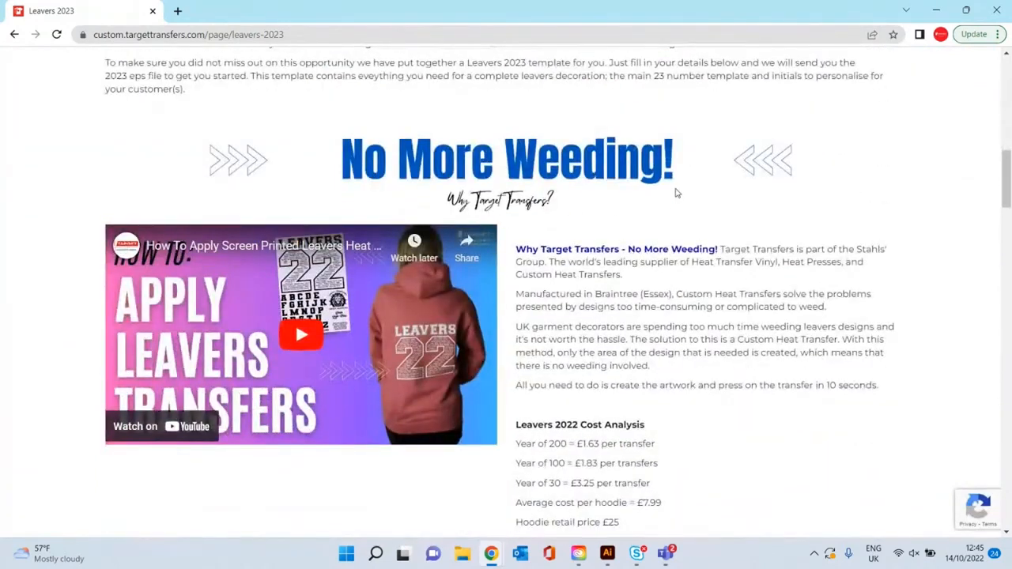
Step: Look through the Leavers 2023 page down to the free artwork templates and the download request form
{"action": "scroll", "coordinate": [676, 192], "scroll_direction": "down", "scroll_amount": 2}
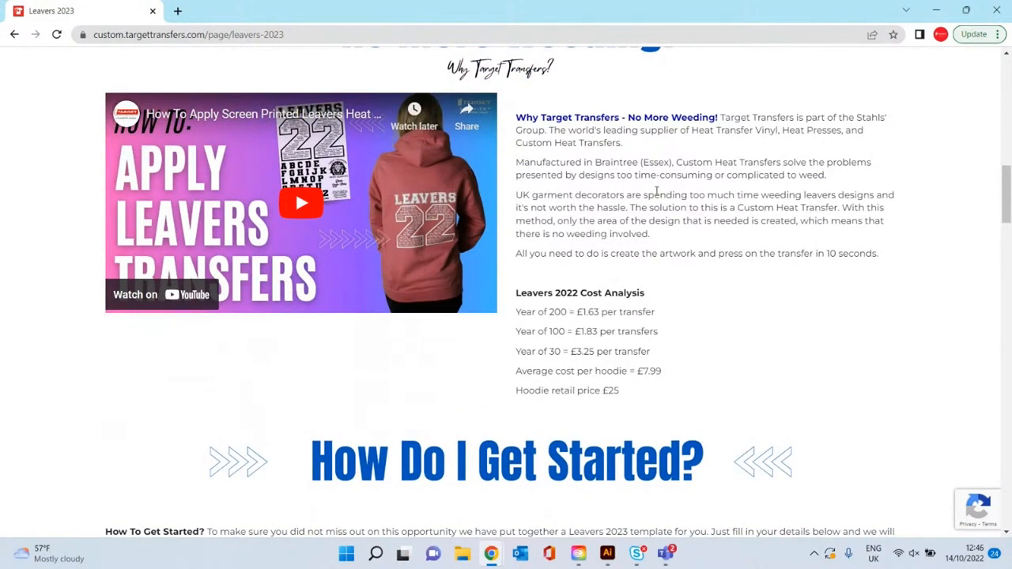
{"action": "scroll", "coordinate": [820, 130], "scroll_direction": "down", "scroll_amount": 5}
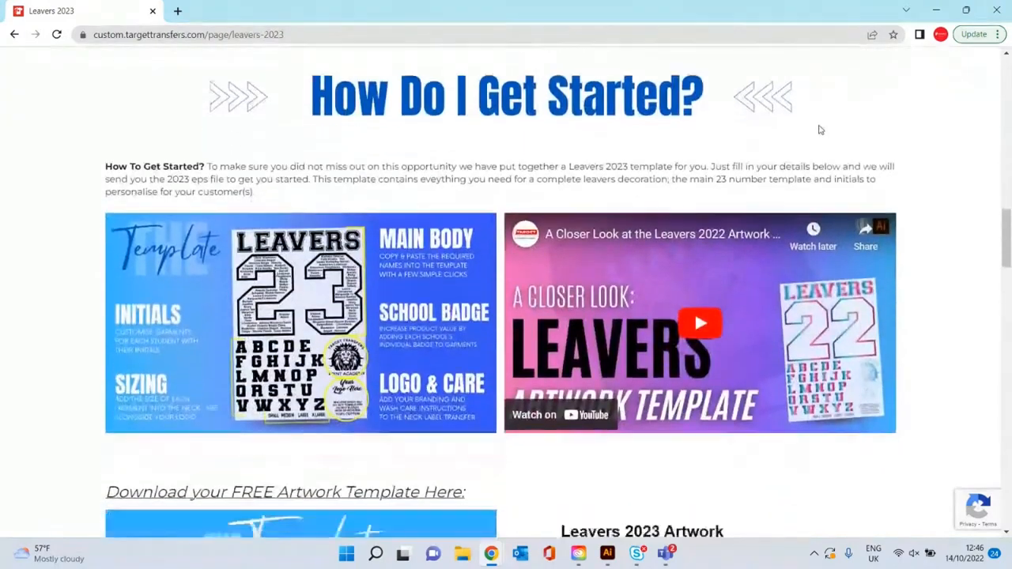
{"action": "scroll", "coordinate": [637, 285], "scroll_direction": "down", "scroll_amount": 4}
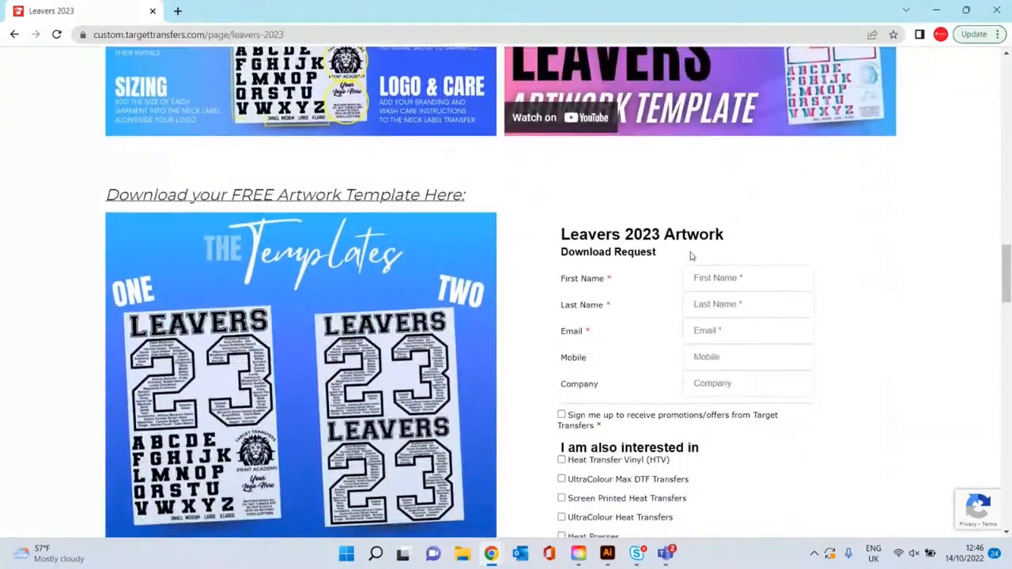
{"action": "scroll", "coordinate": [690, 255], "scroll_direction": "down", "scroll_amount": 1}
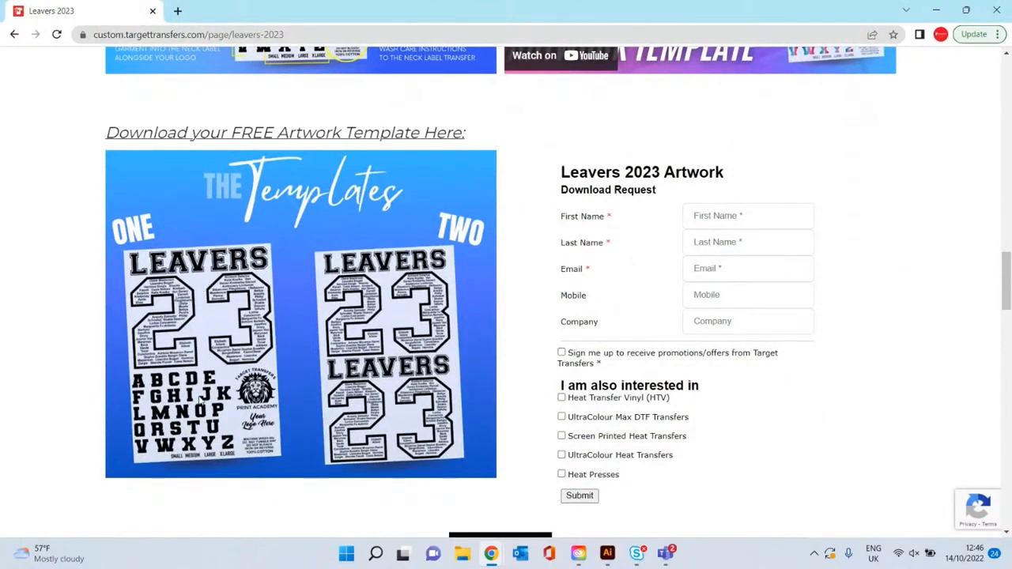
{"action": "scroll", "coordinate": [249, 324], "scroll_direction": "down", "scroll_amount": 1}
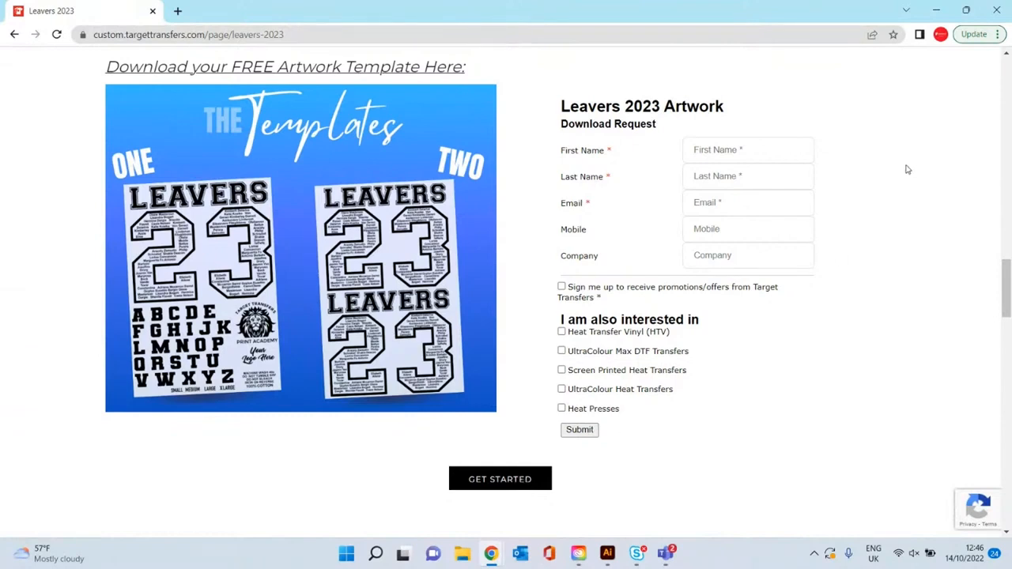
Step: Switch to the Leavers 23 template in Illustrator and inspect the linked text areas holding the names inside the 23
{"action": "left_click", "coordinate": [937, 12]}
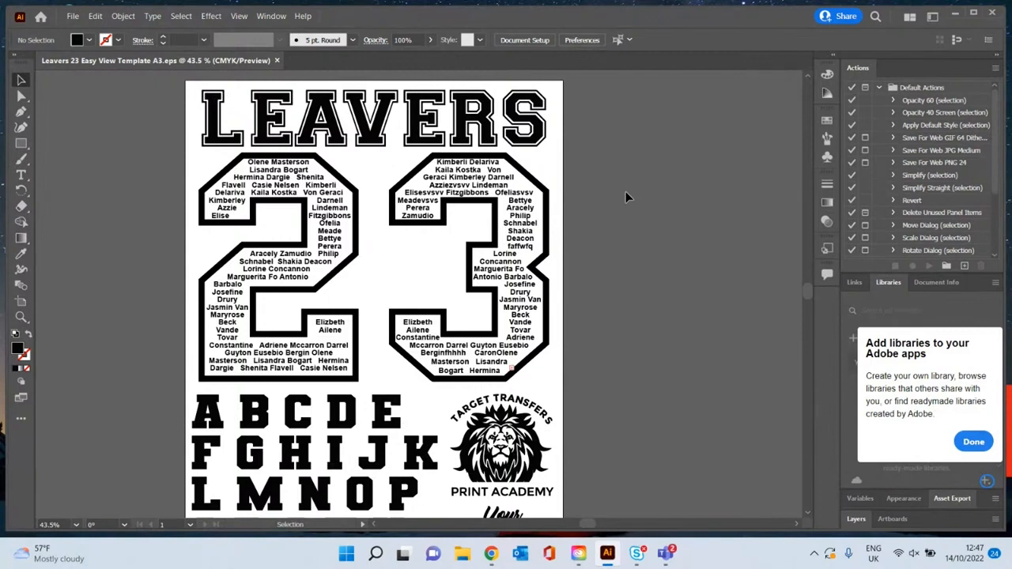
{"action": "left_click", "coordinate": [526, 232]}
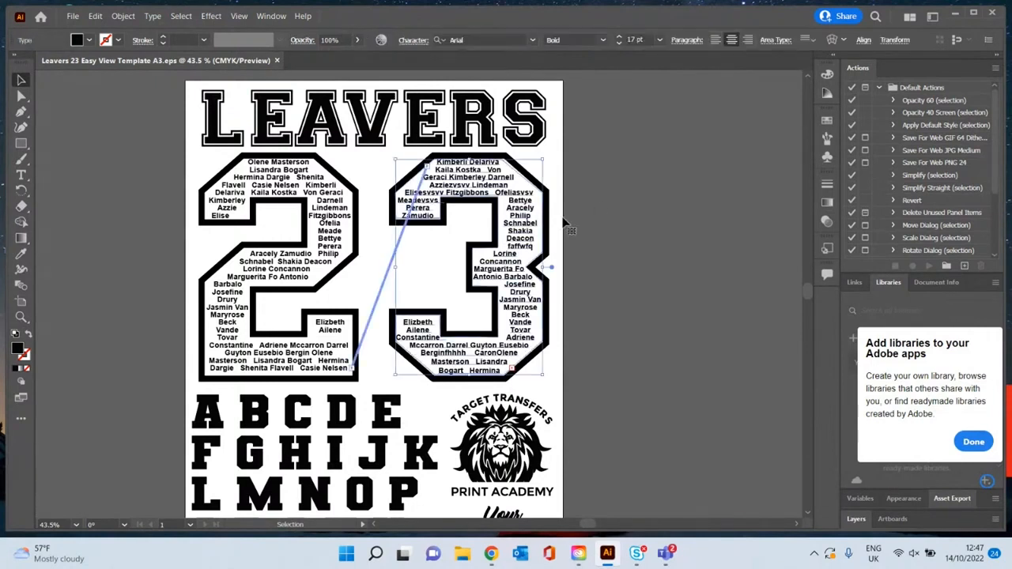
{"action": "left_click", "coordinate": [619, 196]}
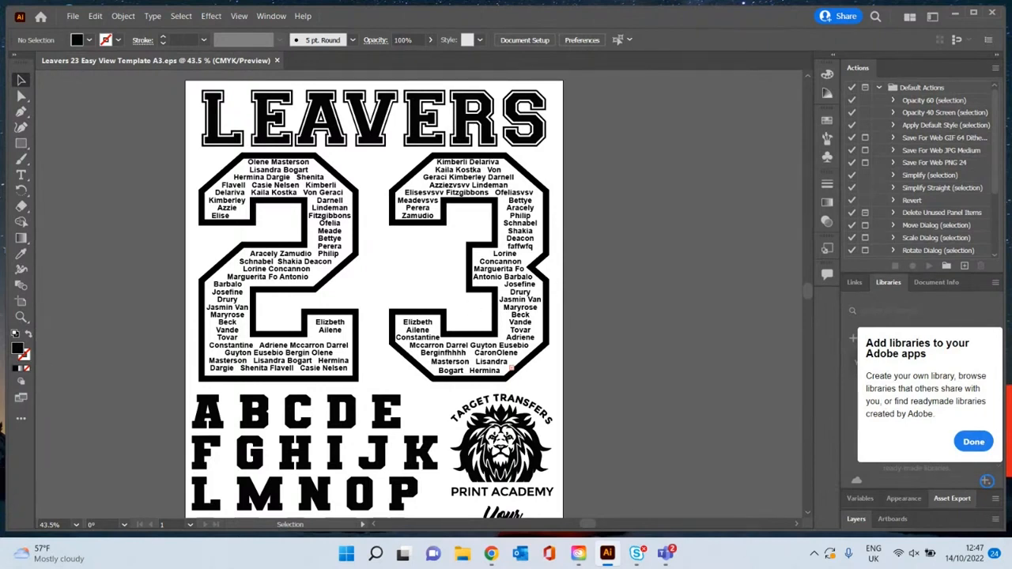
Step: Open the "leavers data" spreadsheet from the desktop and look at its first-name and last-name columns
{"action": "left_click", "coordinate": [955, 13]}
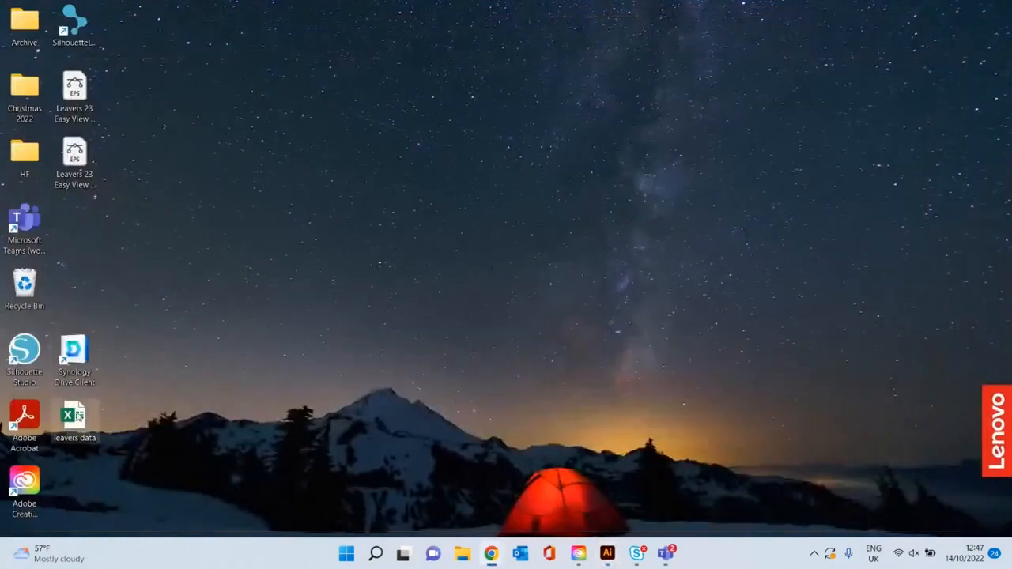
{"action": "double_click", "coordinate": [81, 429]}
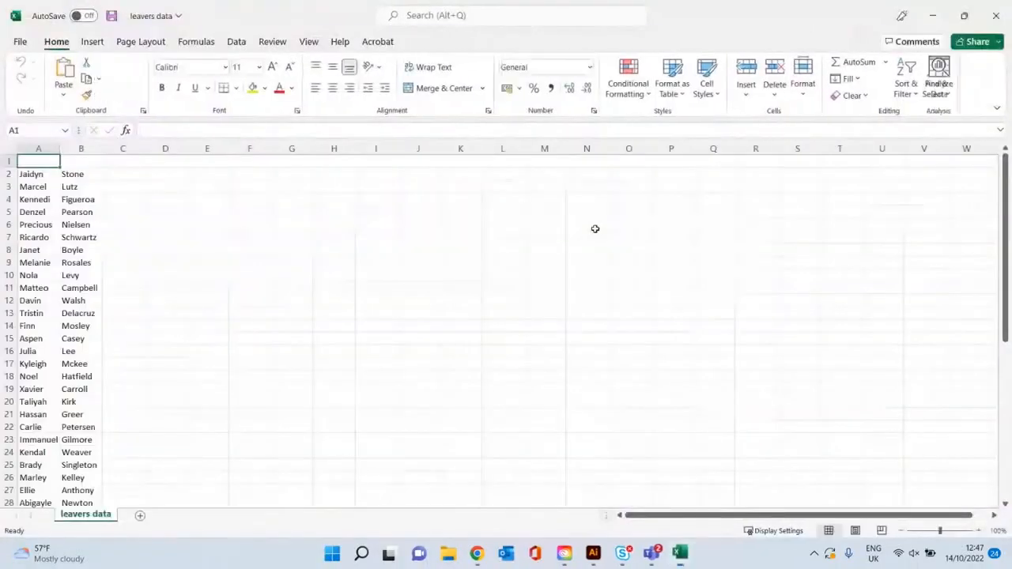
{"action": "left_click", "coordinate": [115, 176]}
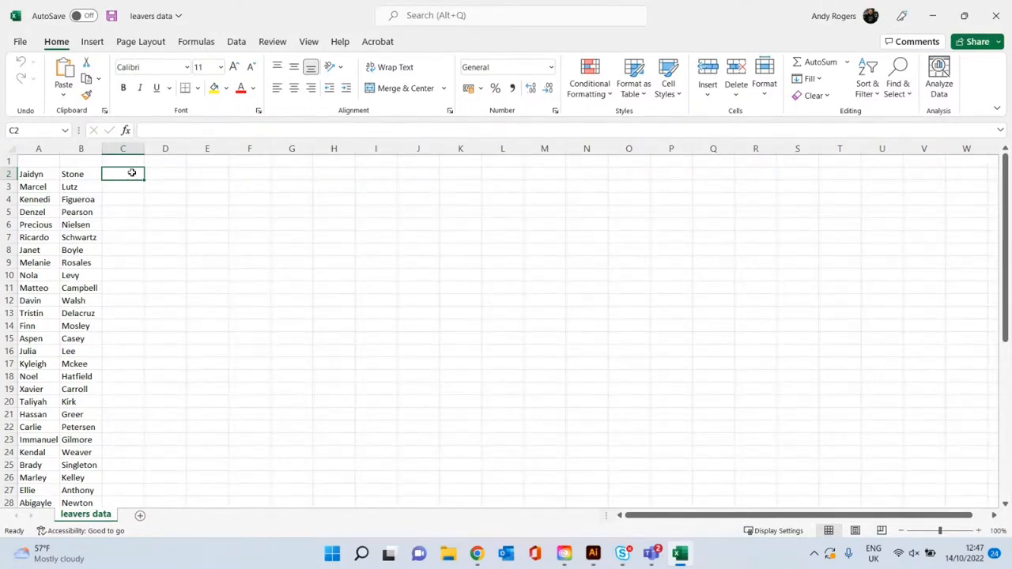
{"action": "left_click_drag", "start_coordinate": [38, 174], "coordinate": [89, 174]}
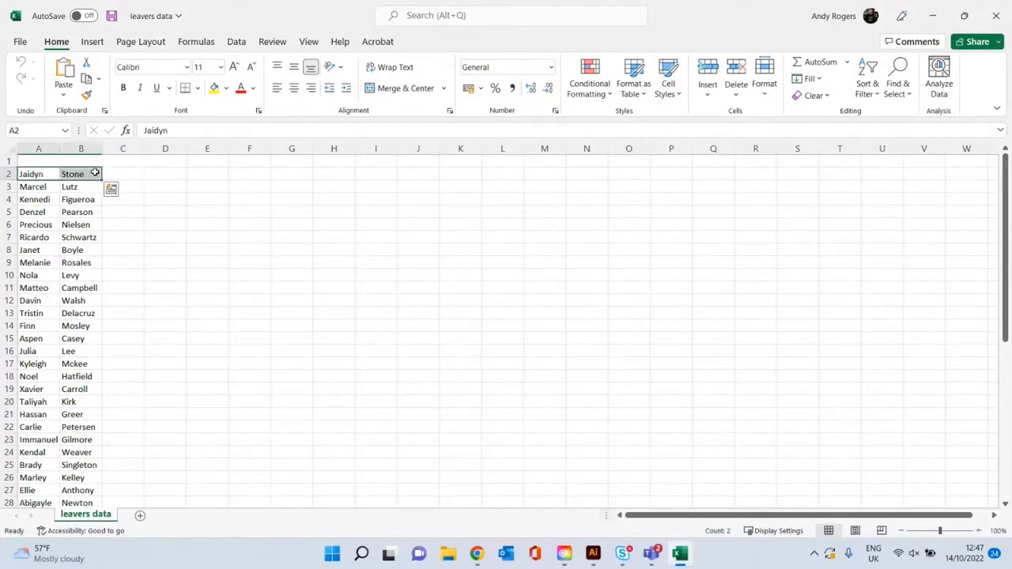
{"action": "left_click", "coordinate": [95, 174]}
Step: Try replacing the names inside the 23 in Illustrator with cells A2:B51 copied from Excel, and undo the paste
{"action": "left_click_drag", "start_coordinate": [27, 171], "coordinate": [90, 470]}
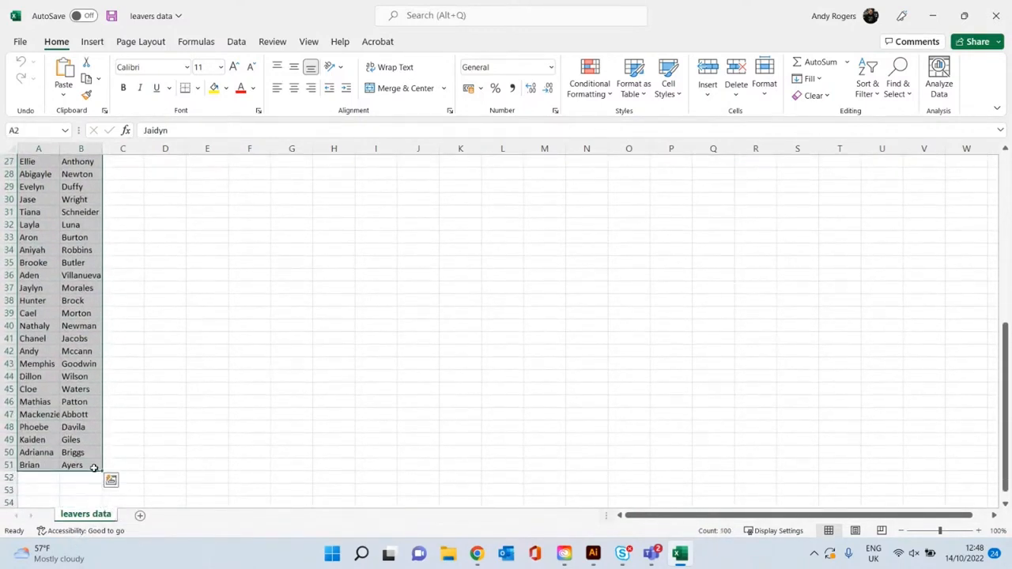
{"action": "key", "text": "ctrl+c"}
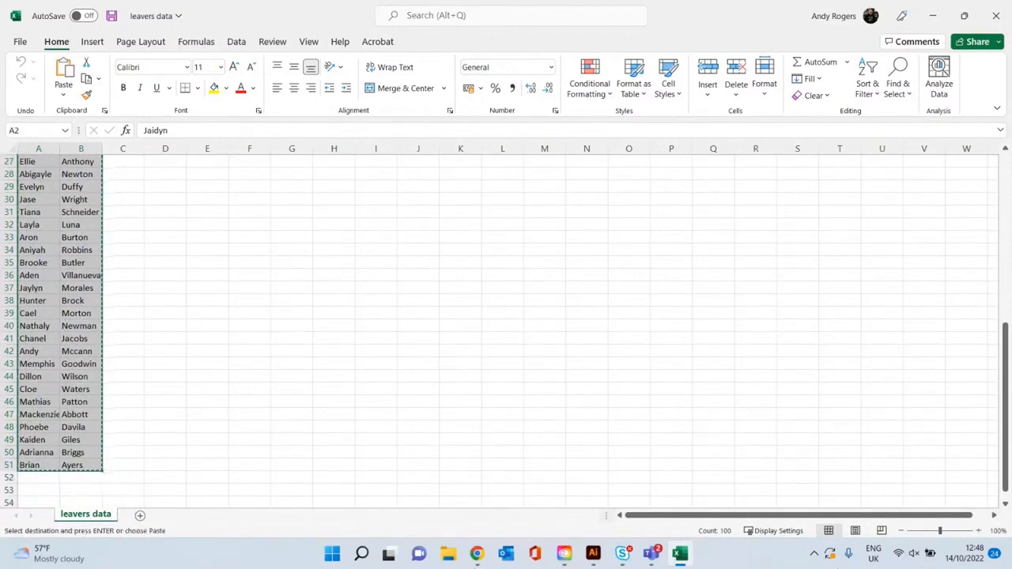
{"action": "left_click", "coordinate": [593, 553]}
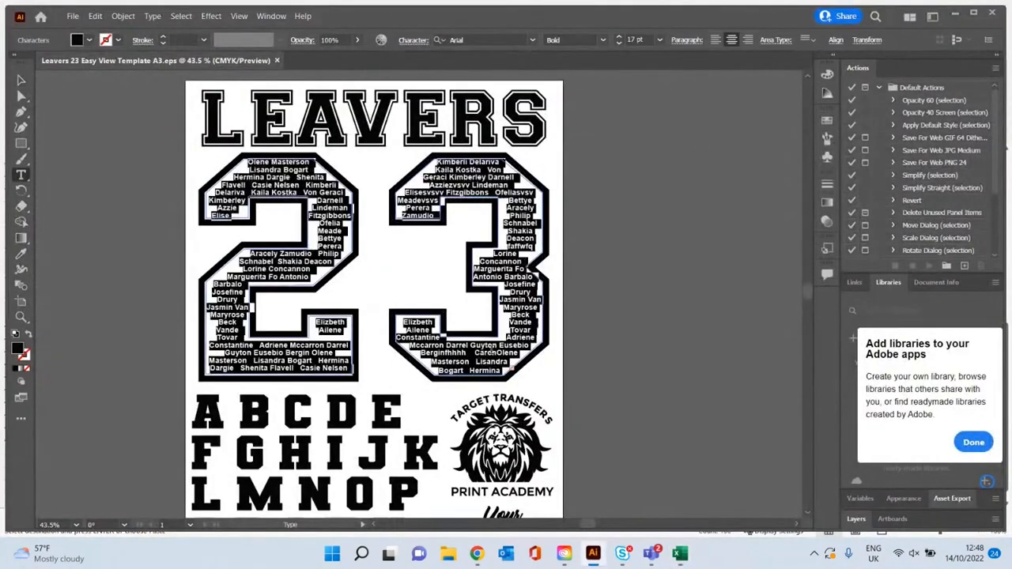
{"action": "left_click", "coordinate": [490, 366]}
{"action": "key", "text": "ctrl+v"}
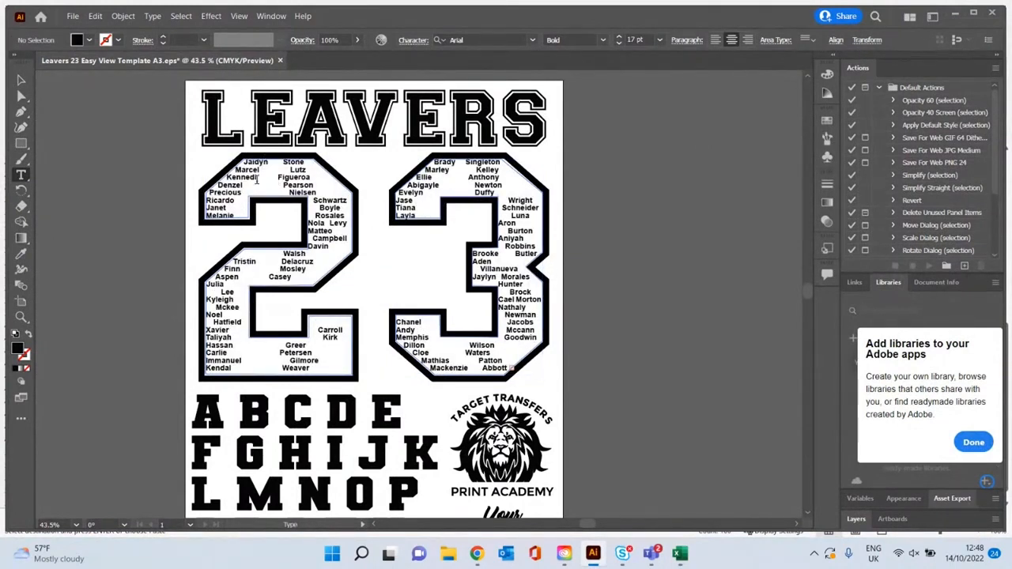
{"action": "key", "text": "Escape"}
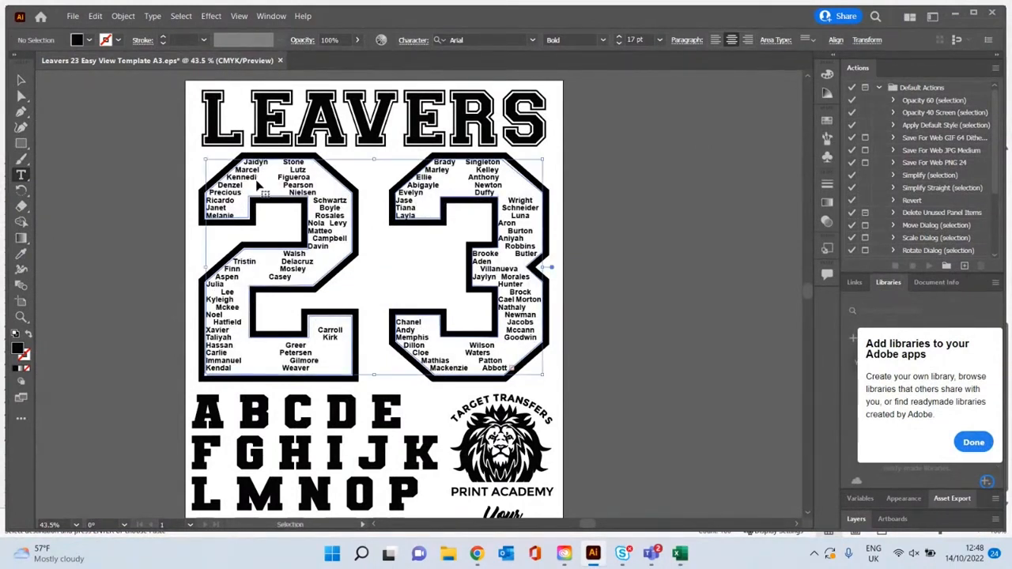
{"action": "key", "text": "ctrl+z"}
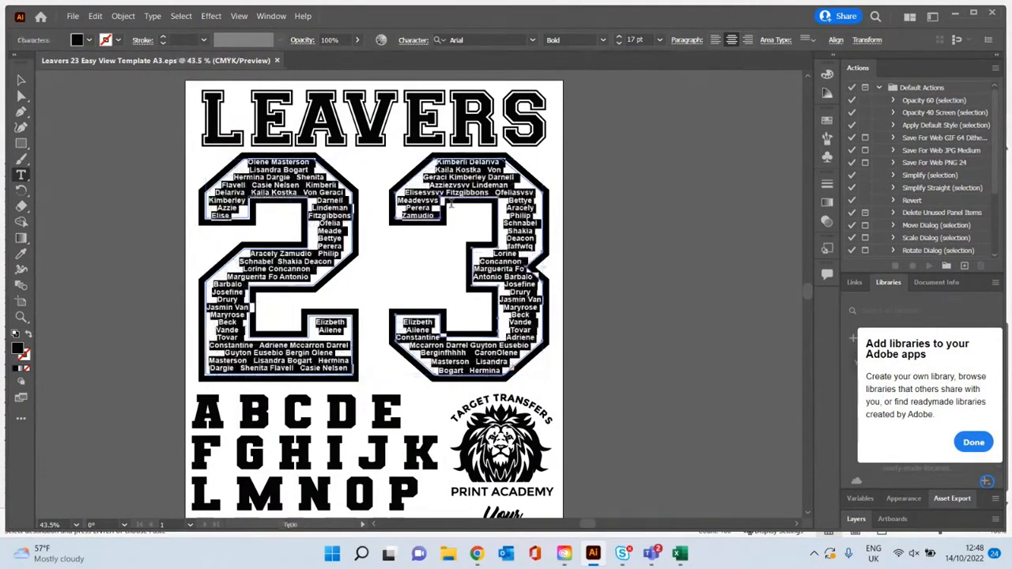
Step: Switch back to Excel and combine the first and last name in C2 with the formula =A2&" "&B2
{"action": "left_click", "coordinate": [684, 554]}
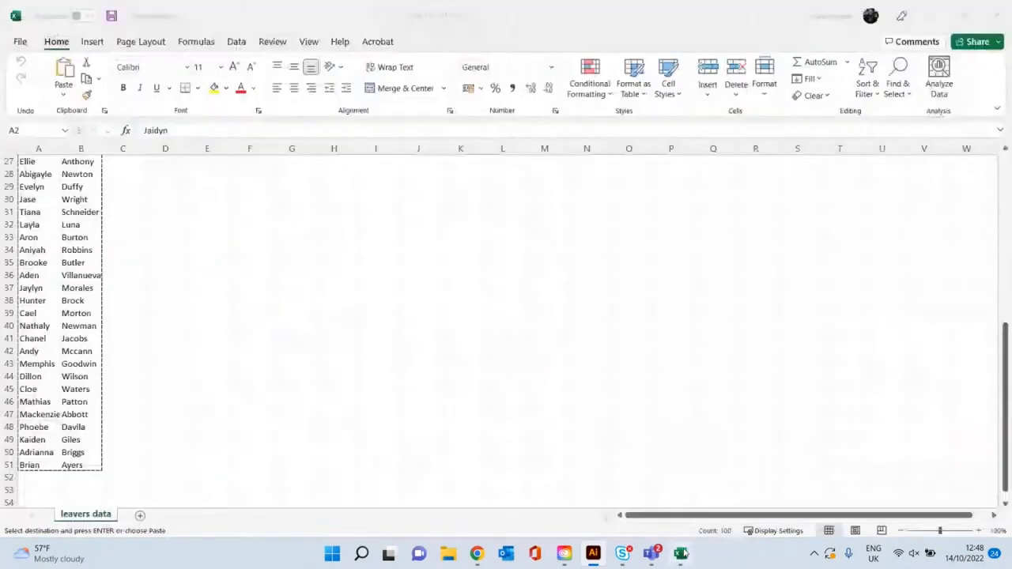
{"action": "scroll", "coordinate": [137, 186], "scroll_direction": "up", "scroll_amount": 8}
{"action": "scroll", "coordinate": [134, 183], "scroll_direction": "up", "scroll_amount": 1}
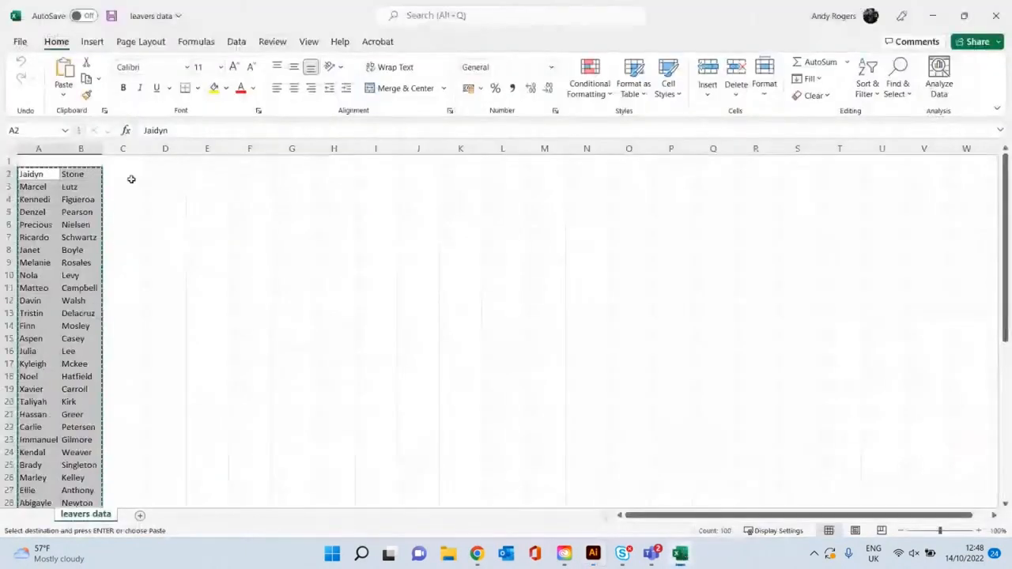
{"action": "left_click", "coordinate": [131, 177]}
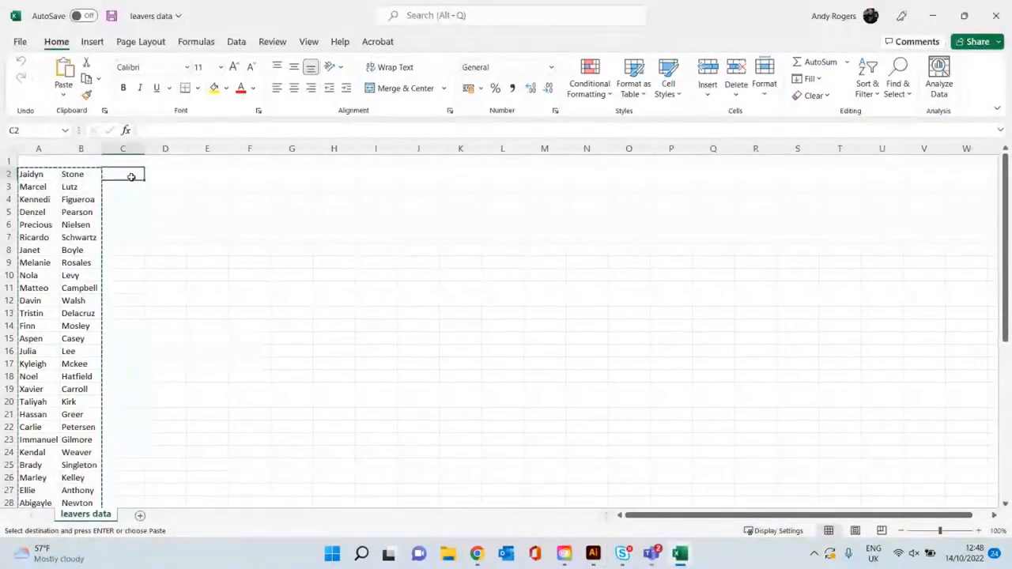
{"action": "type", "text": "="}
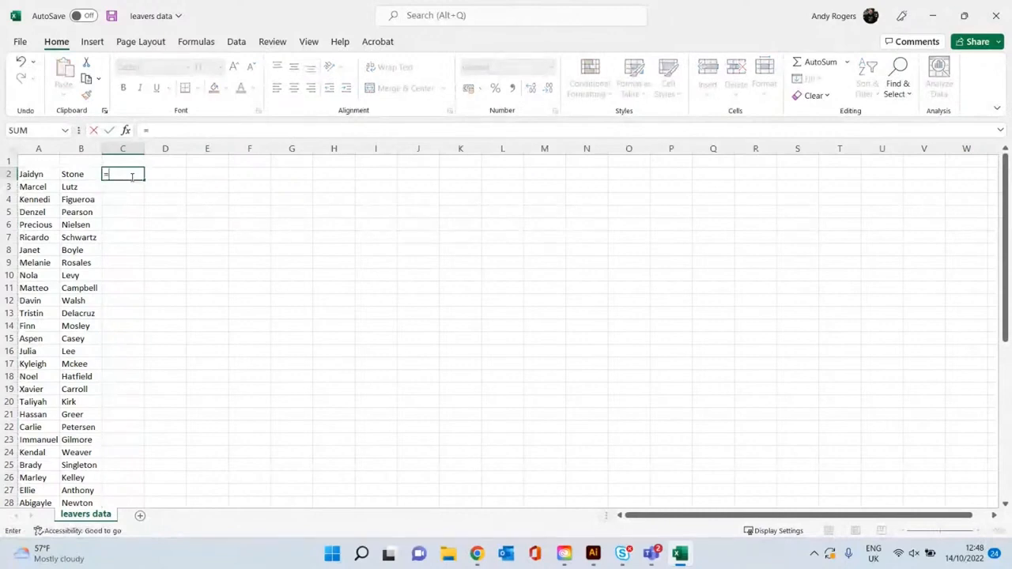
{"action": "left_click", "coordinate": [33, 175]}
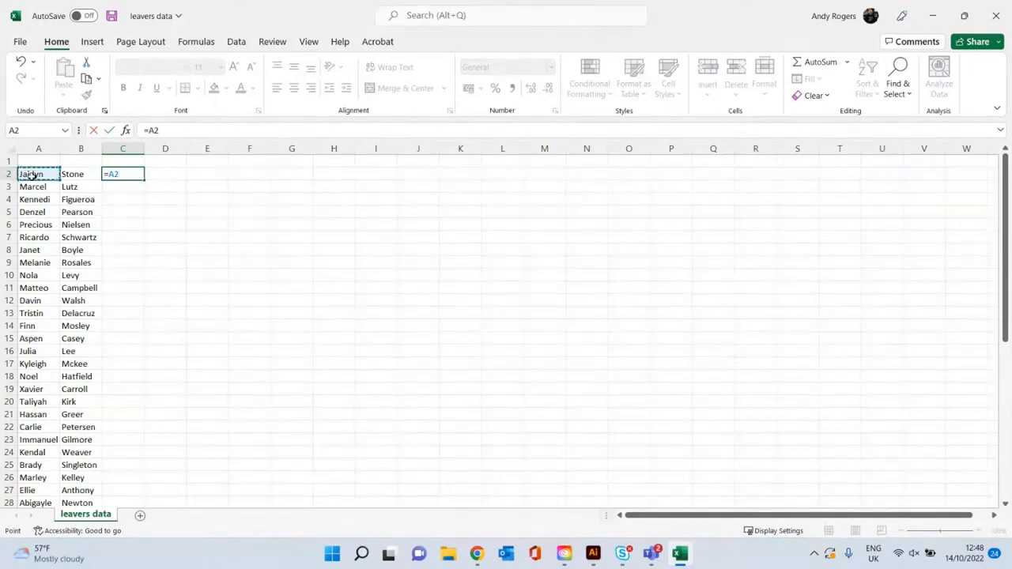
{"action": "type", "text": "&\" \"&"}
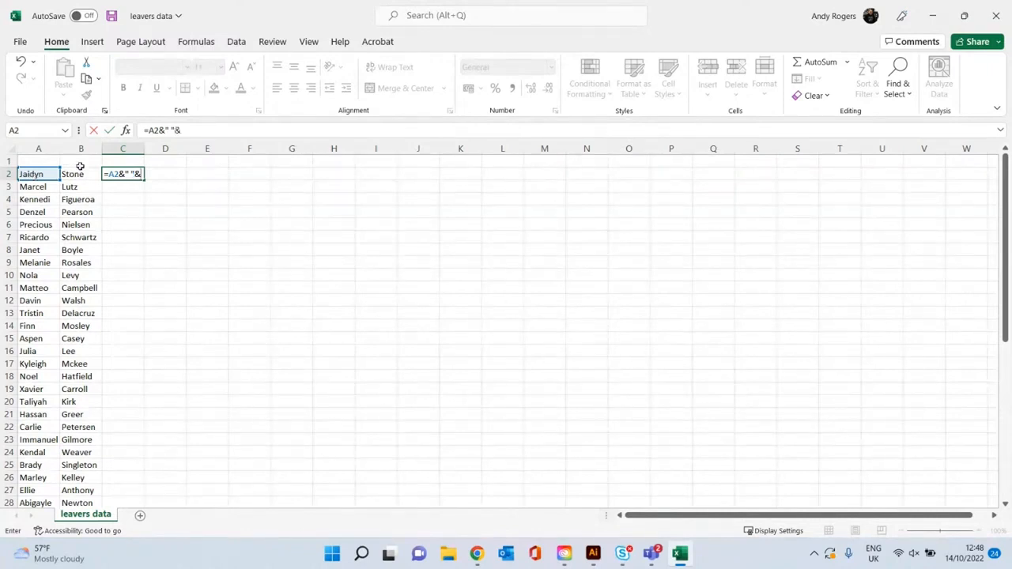
{"action": "left_click", "coordinate": [80, 172]}
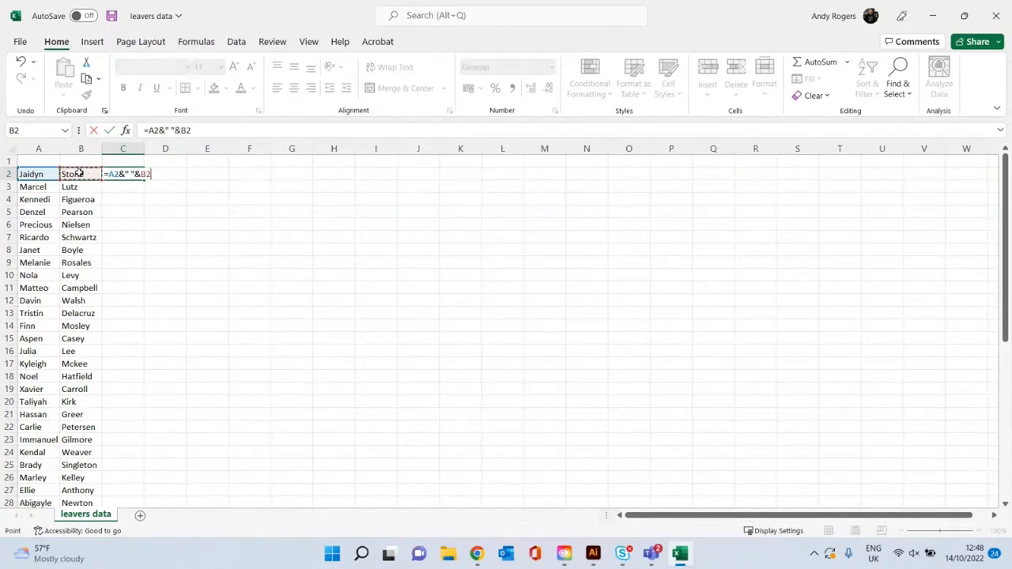
{"action": "key", "text": "Return"}
Step: Fill the full-name formula from C2 down to C51 and widen column C to fit the names
{"action": "left_click_drag", "start_coordinate": [144, 149], "coordinate": [159, 148]}
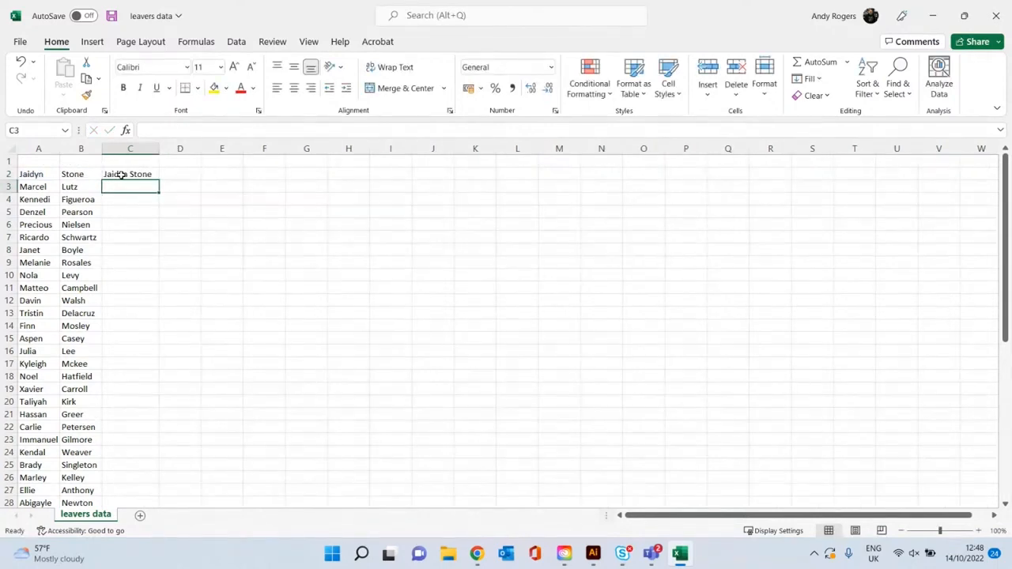
{"action": "left_click", "coordinate": [120, 174]}
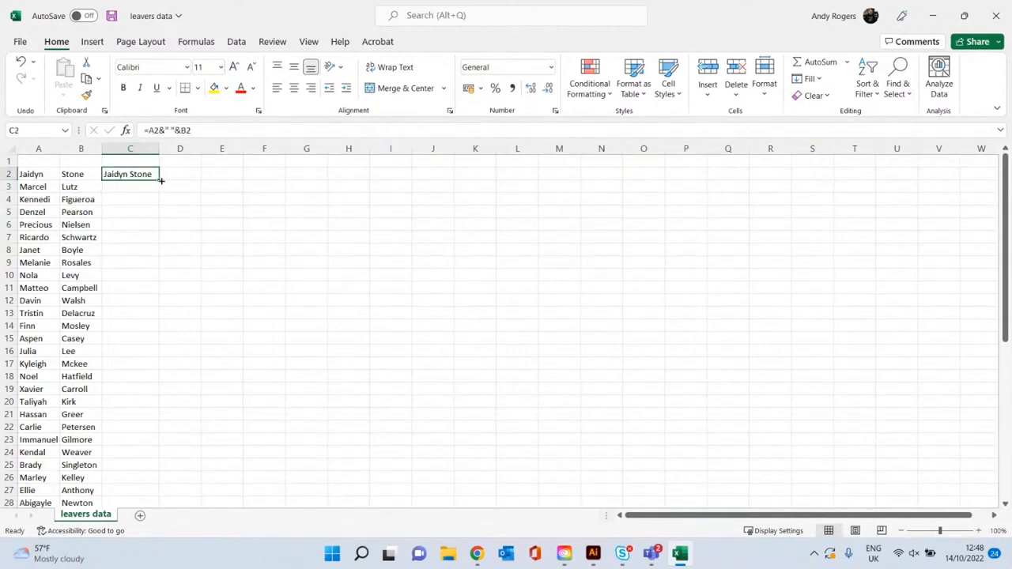
{"action": "left_click_drag", "start_coordinate": [159, 180], "coordinate": [131, 494]}
{"action": "left_click", "coordinate": [222, 319]}
{"action": "scroll", "coordinate": [213, 309], "scroll_direction": "up", "scroll_amount": 8}
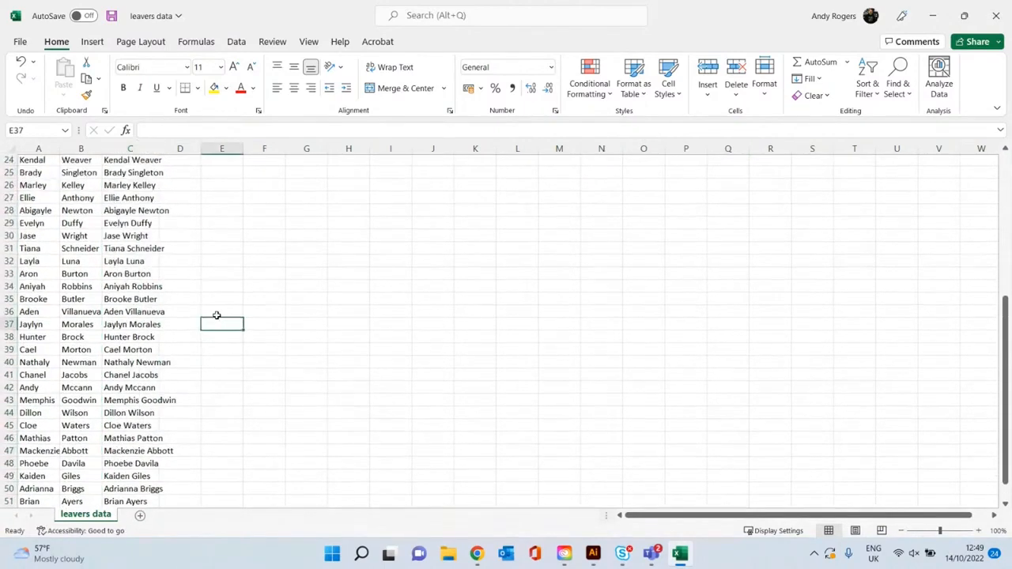
{"action": "left_click_drag", "start_coordinate": [158, 148], "coordinate": [189, 149]}
{"action": "left_click", "coordinate": [202, 201]}
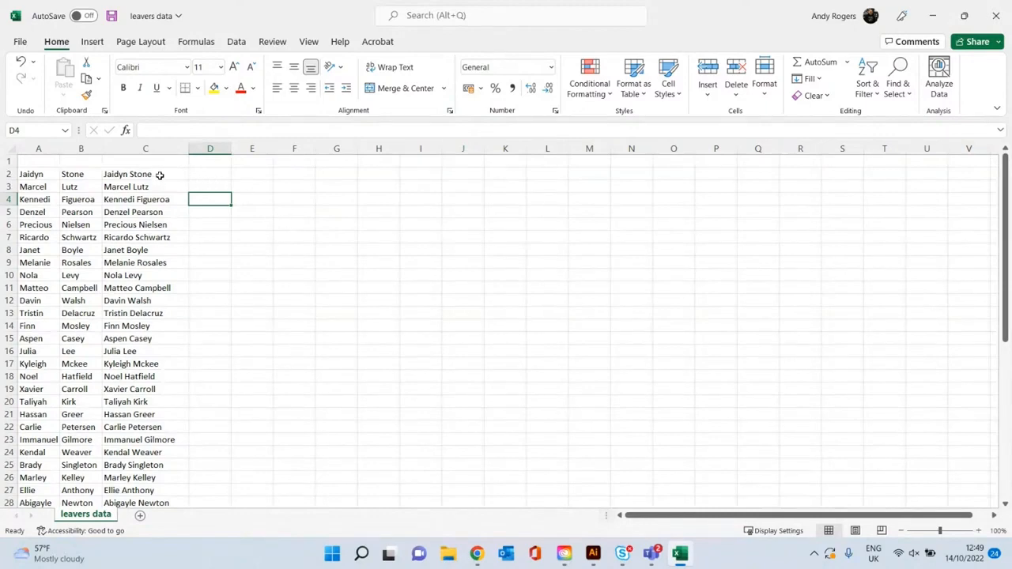
Step: Copy the full names in C2:C51 and paste them as values only, starting at E2
{"action": "left_click_drag", "start_coordinate": [159, 170], "coordinate": [148, 500]}
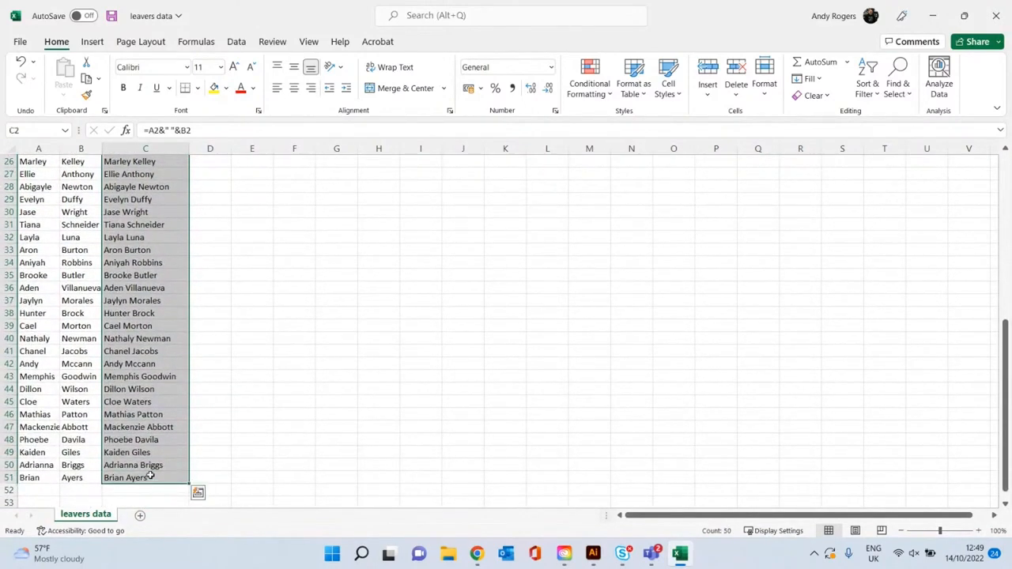
{"action": "key", "text": "ctrl+c"}
{"action": "scroll", "coordinate": [287, 262], "scroll_direction": "up", "scroll_amount": 8}
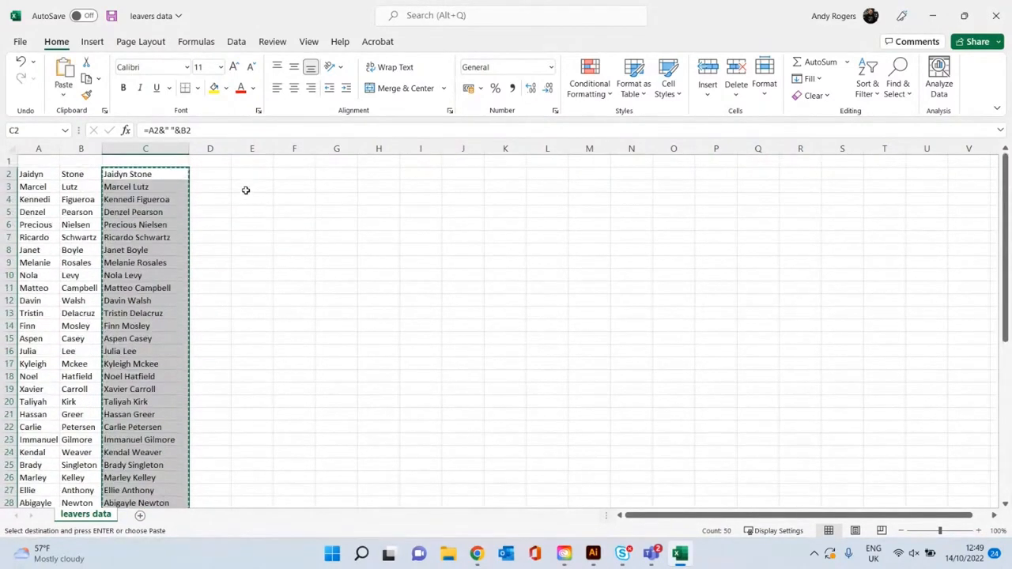
{"action": "left_click", "coordinate": [251, 172]}
{"action": "right_click", "coordinate": [250, 172]}
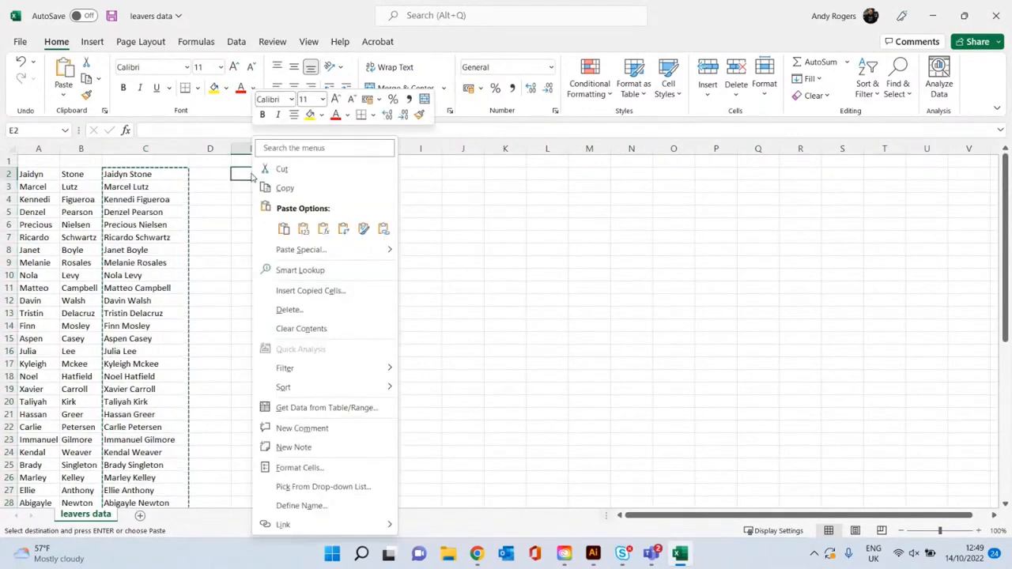
{"action": "left_click", "coordinate": [303, 229]}
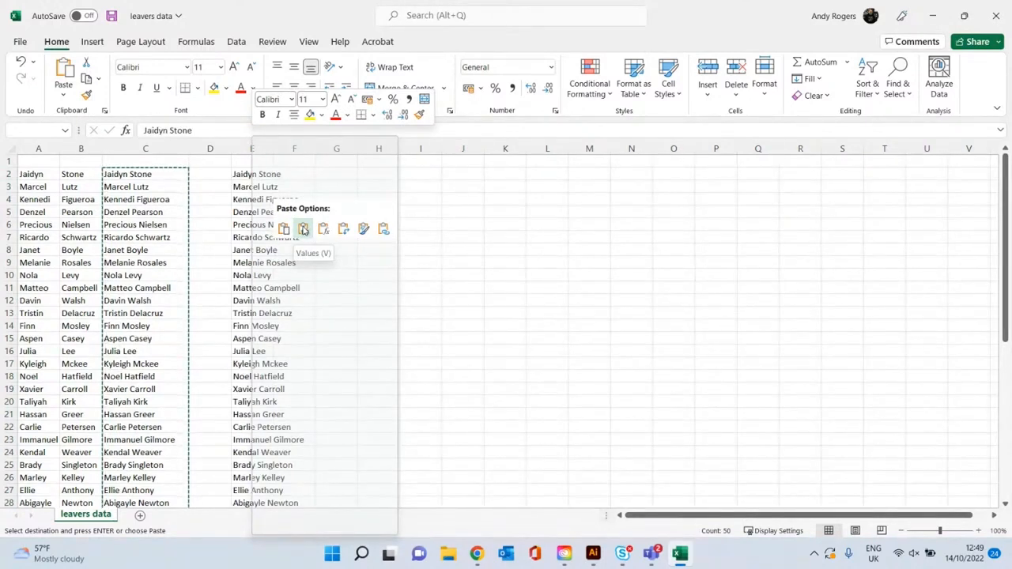
{"action": "left_click", "coordinate": [303, 229]}
Step: Delete columns A to D and widen the remaining column of full names
{"action": "left_click", "coordinate": [211, 209]}
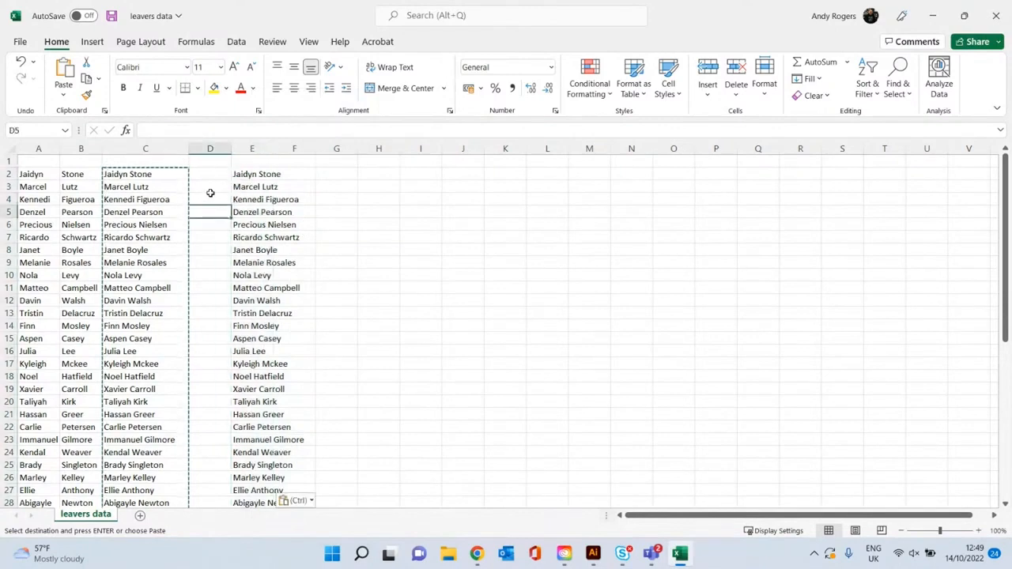
{"action": "left_click_drag", "start_coordinate": [208, 148], "coordinate": [36, 150]}
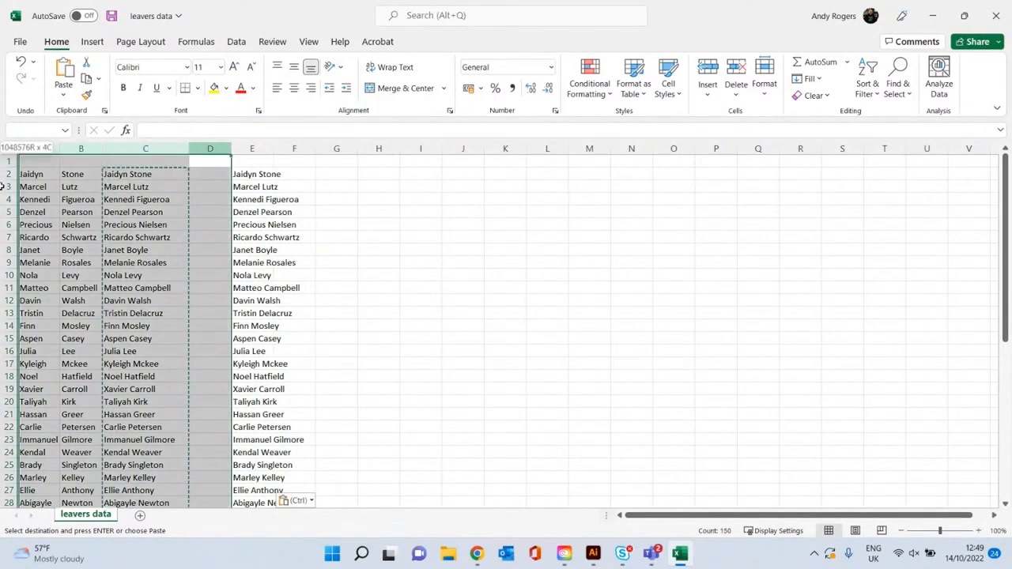
{"action": "right_click", "coordinate": [31, 195]}
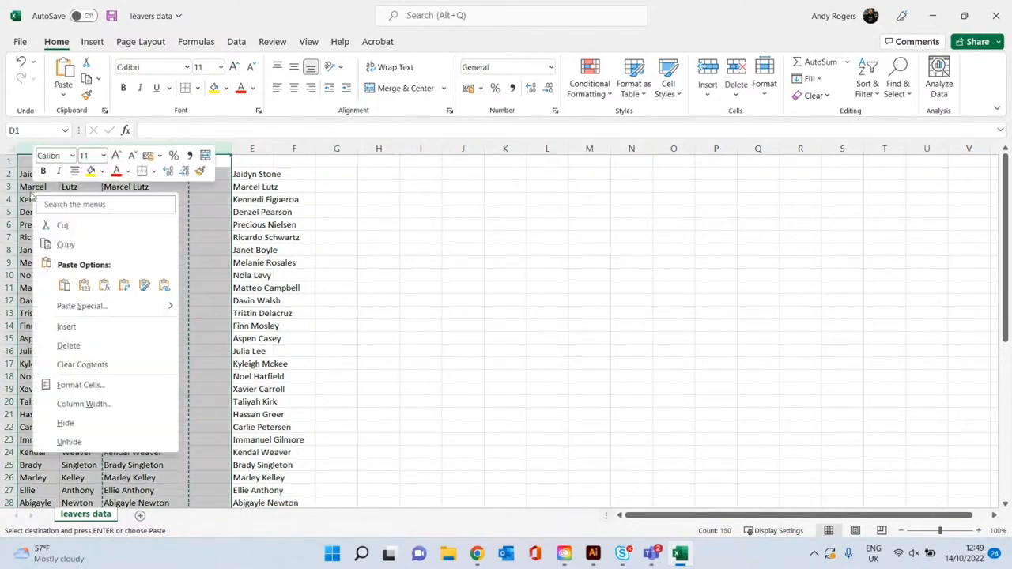
{"action": "left_click", "coordinate": [68, 346]}
{"action": "left_click", "coordinate": [375, 290]}
{"action": "left_click_drag", "start_coordinate": [59, 148], "coordinate": [128, 149]}
{"action": "left_click", "coordinate": [142, 187]}
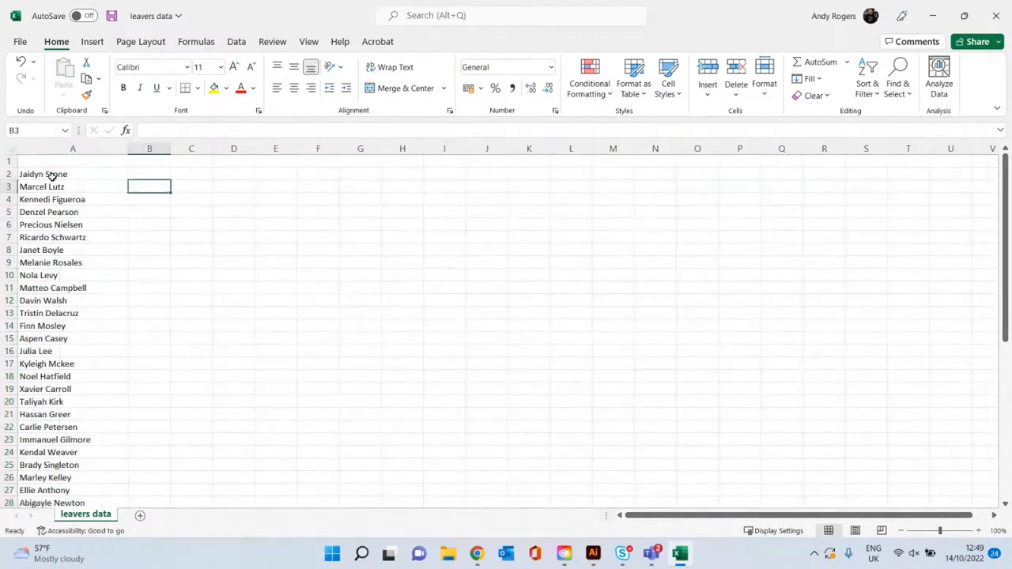
Step: Copy the full names in A2:A51 and paste them transposed along row 1, starting at A1
{"action": "left_click", "coordinate": [52, 176]}
{"action": "left_click_drag", "start_coordinate": [52, 176], "coordinate": [63, 482]}
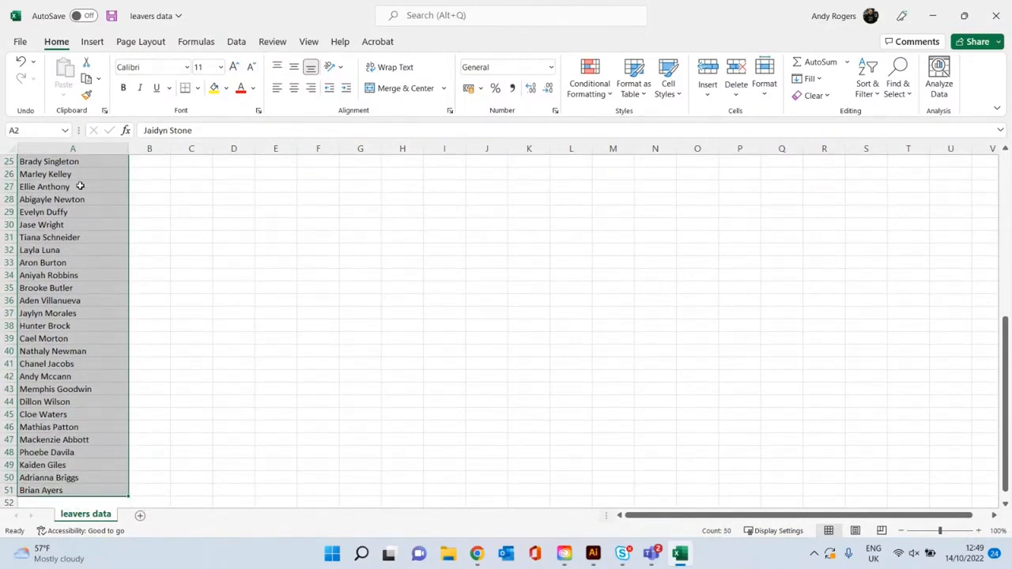
{"action": "scroll", "coordinate": [78, 216], "scroll_direction": "up", "scroll_amount": 8}
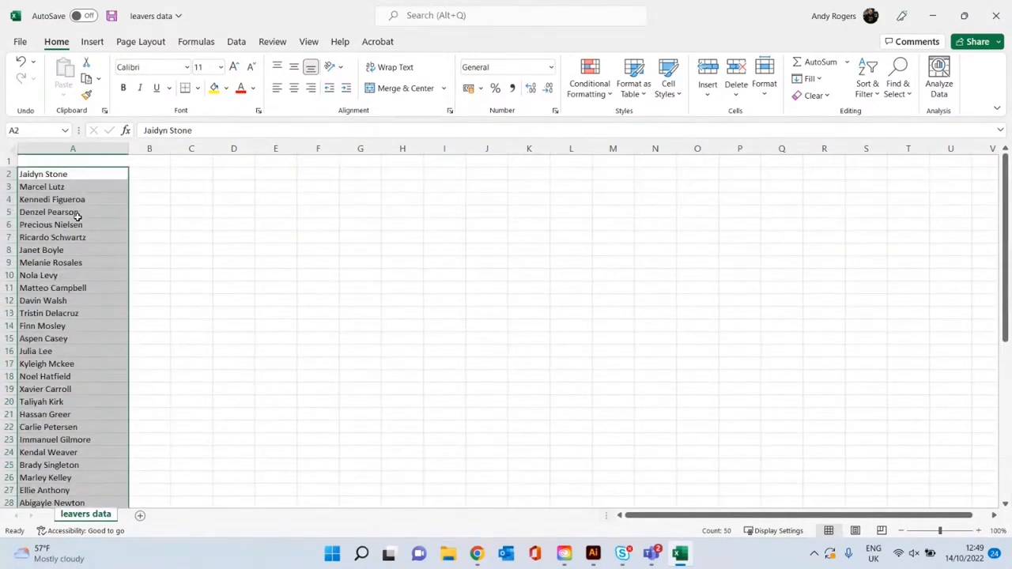
{"action": "right_click", "coordinate": [55, 176]}
{"action": "left_click", "coordinate": [81, 168]}
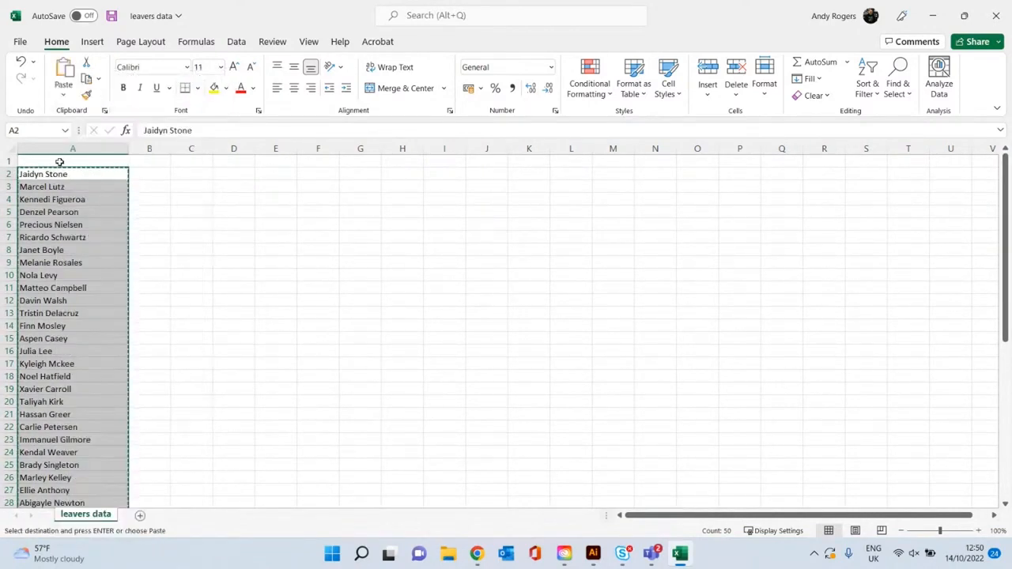
{"action": "left_click", "coordinate": [62, 160]}
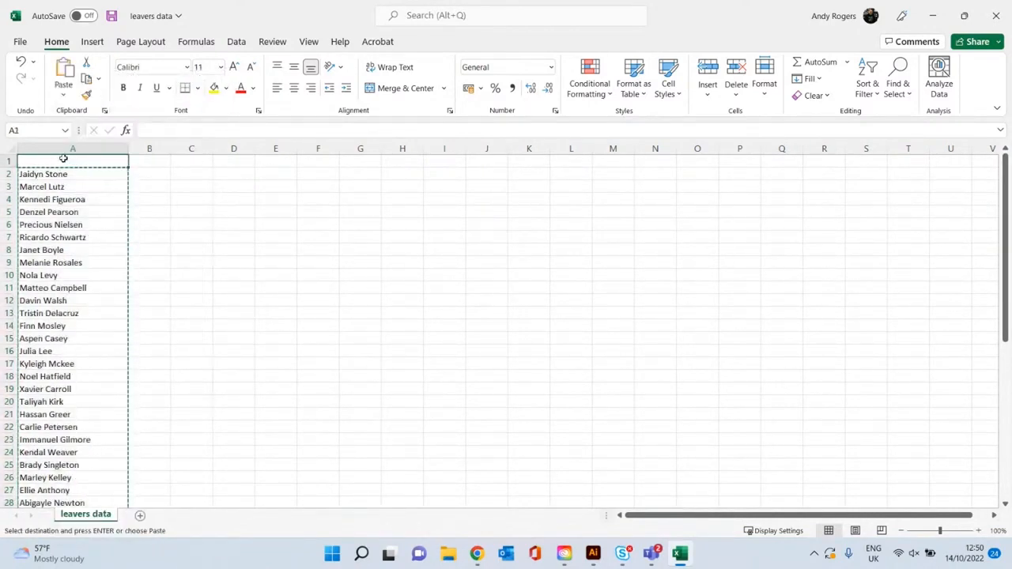
{"action": "right_click", "coordinate": [64, 161]}
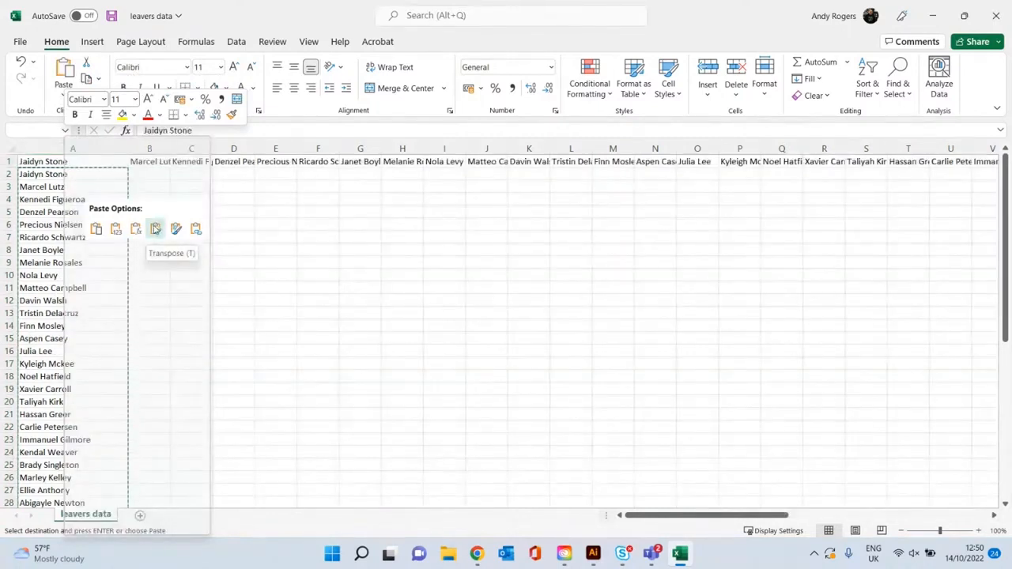
{"action": "left_click", "coordinate": [156, 229]}
{"action": "left_click", "coordinate": [159, 211]}
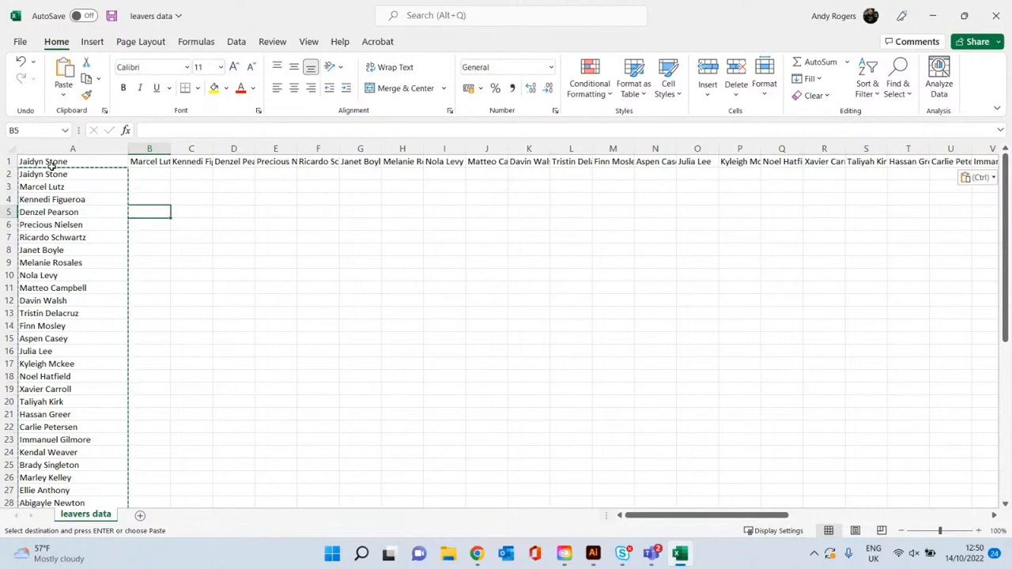
Step: Delete rows 2 to 52 to remove the vertical name list below the transposed row
{"action": "left_click_drag", "start_coordinate": [9, 174], "coordinate": [24, 442]}
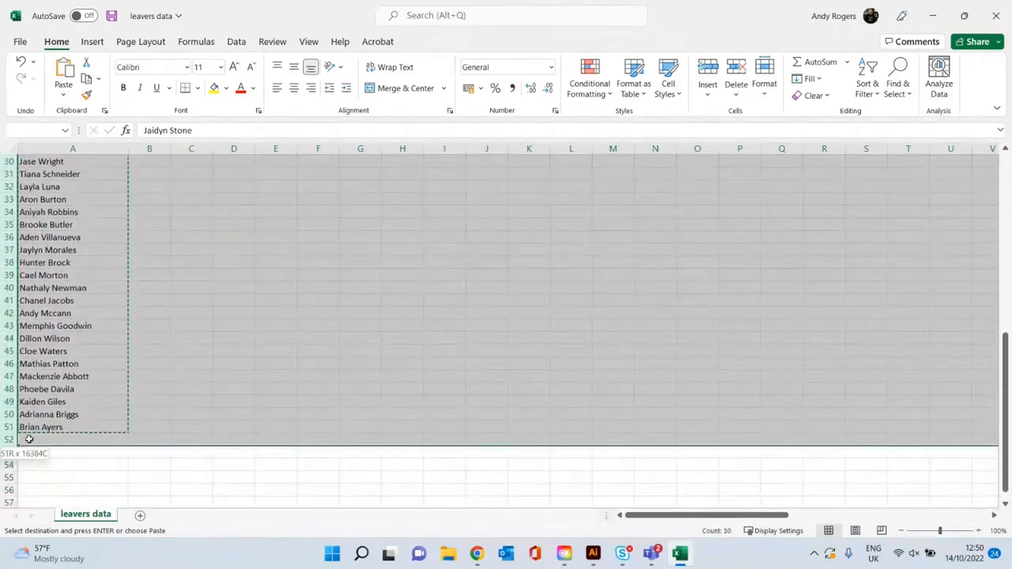
{"action": "right_click", "coordinate": [52, 420]}
{"action": "left_click", "coordinate": [93, 304]}
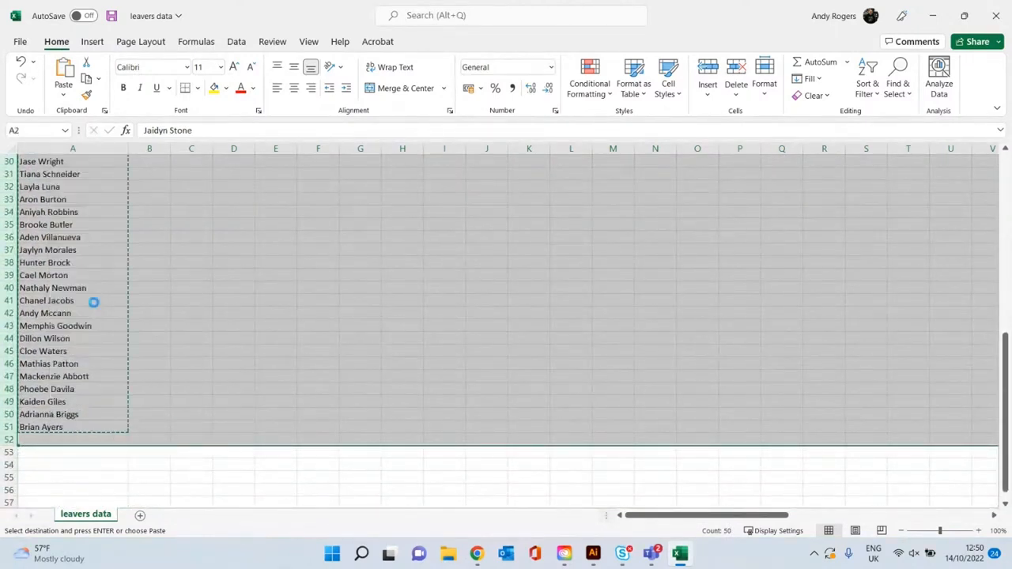
Step: Try replacing the names inside the 23 in Illustrator with cells A1:AX1 copied from Excel, and undo the paste
{"action": "left_click_drag", "start_coordinate": [82, 161], "coordinate": [26, 163]}
{"action": "key", "text": "ctrl+c"}
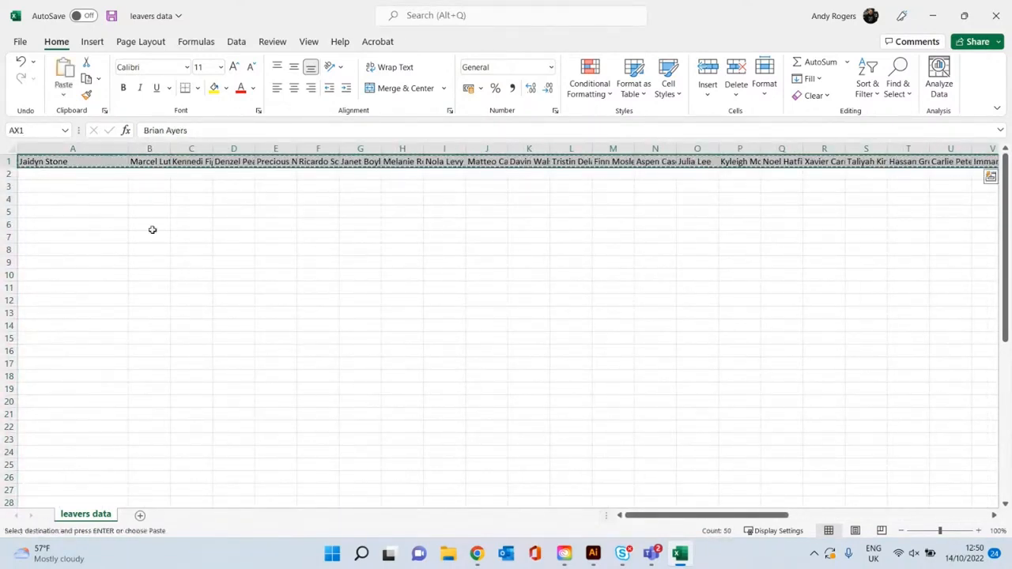
{"action": "left_click", "coordinate": [593, 552]}
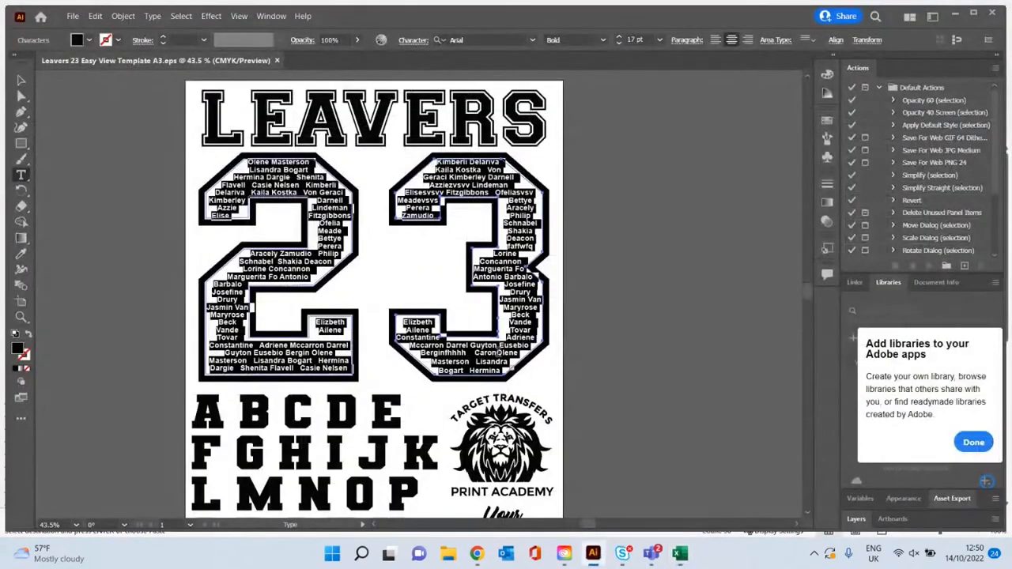
{"action": "key", "text": "ctrl+v"}
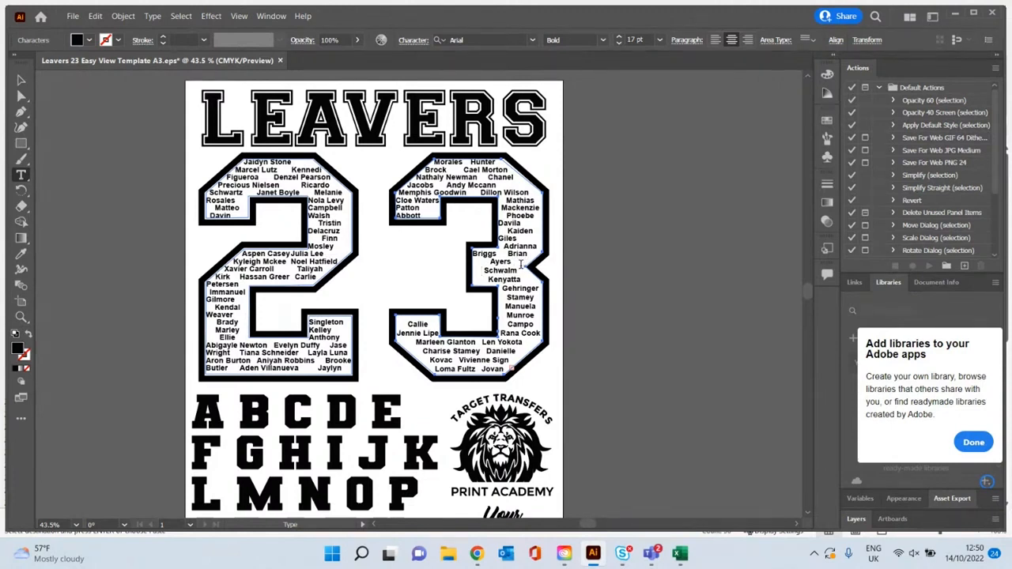
{"action": "key", "text": "Escape"}
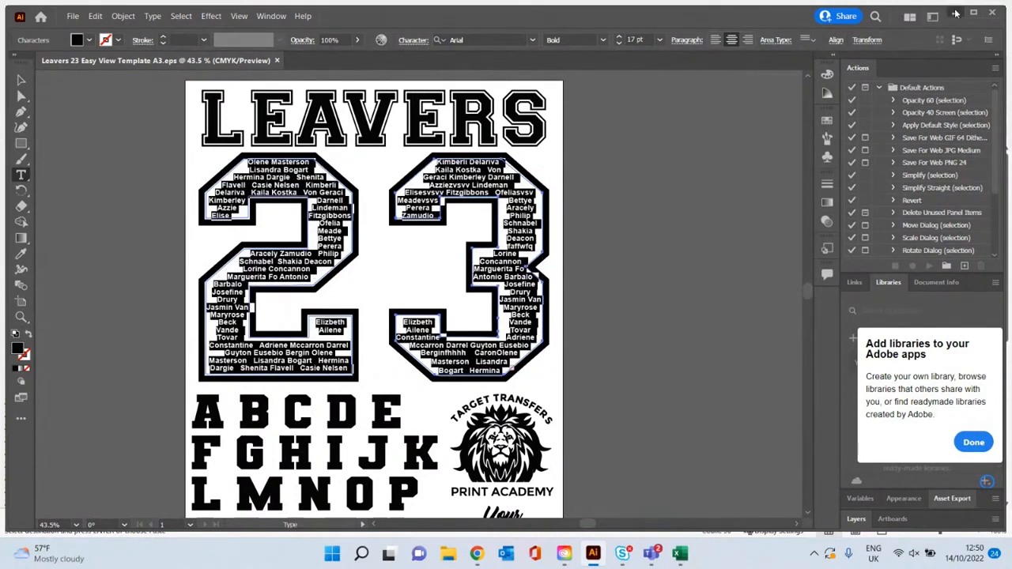
Step: Switch back to Excel and save the workbook to the Desktop under the name "leavers data oct"
{"action": "key", "text": "alt+Tab"}
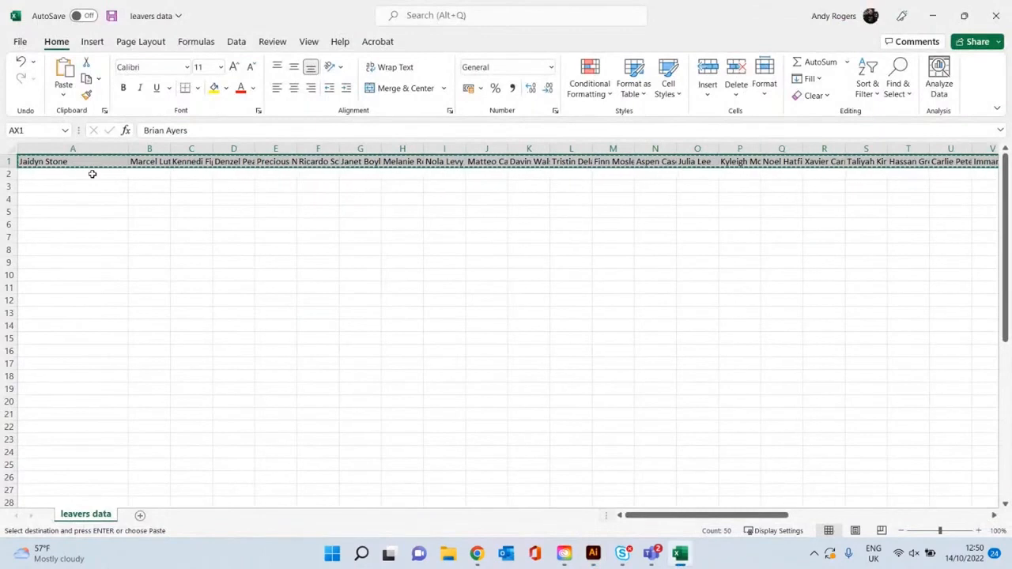
{"action": "left_click", "coordinate": [59, 173]}
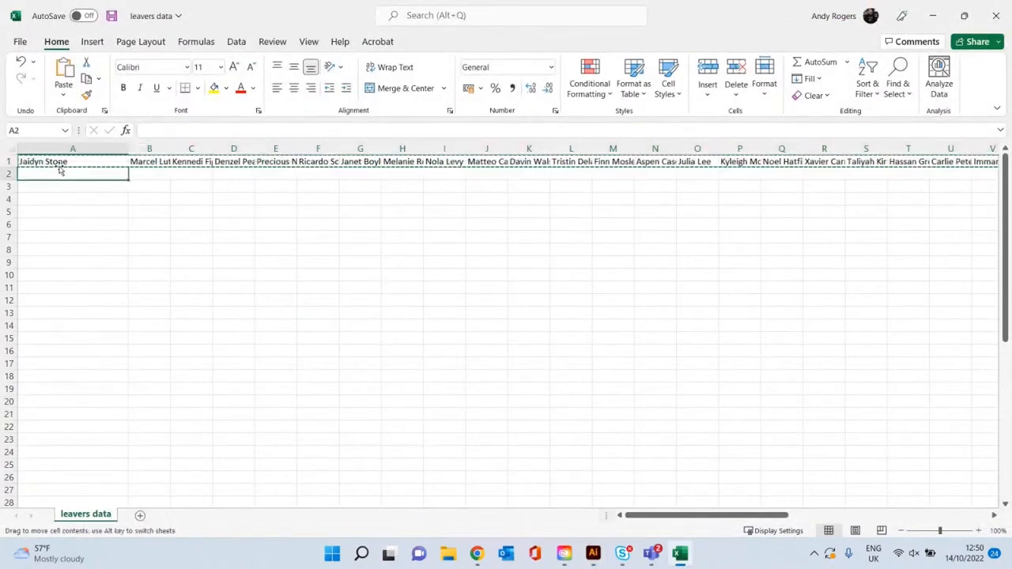
{"action": "left_click", "coordinate": [48, 162]}
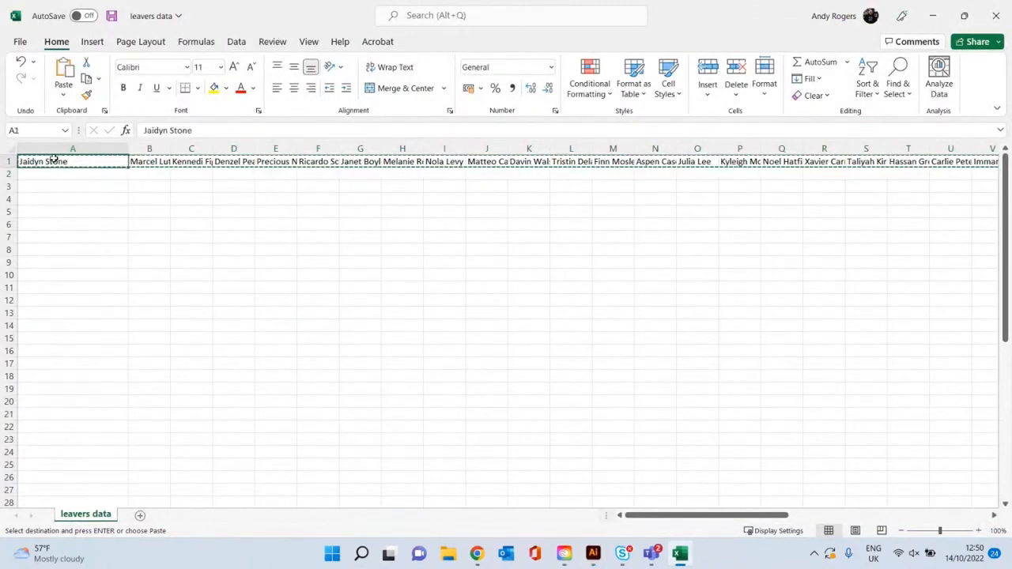
{"action": "left_click", "coordinate": [22, 43]}
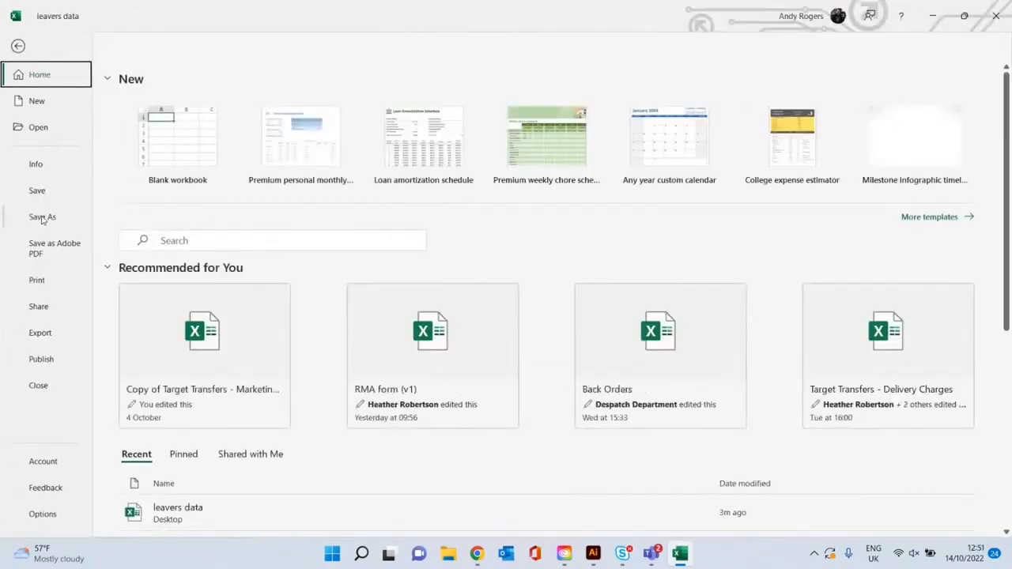
{"action": "left_click", "coordinate": [56, 219]}
{"action": "left_click", "coordinate": [169, 312]}
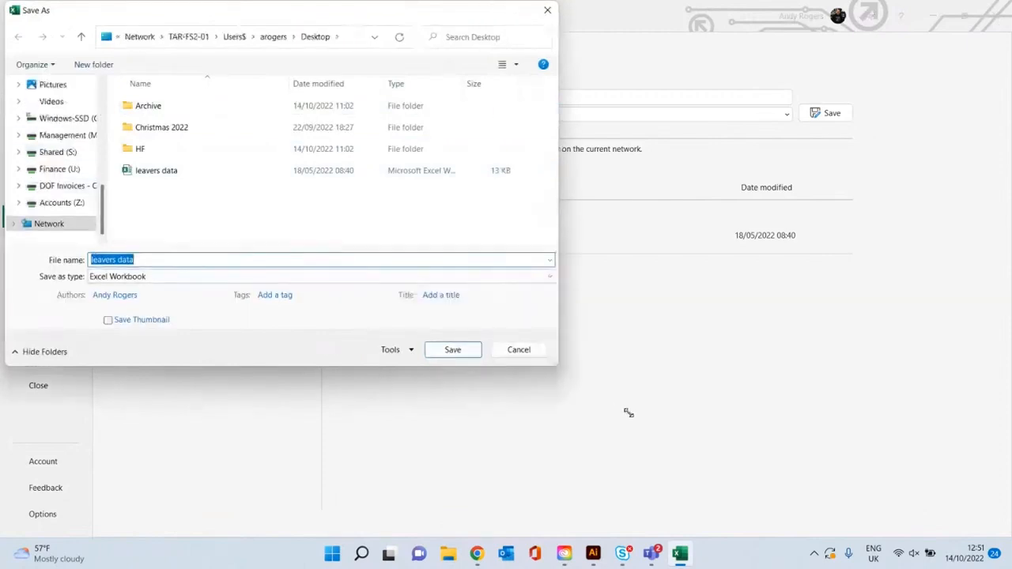
{"action": "left_click", "coordinate": [175, 309]}
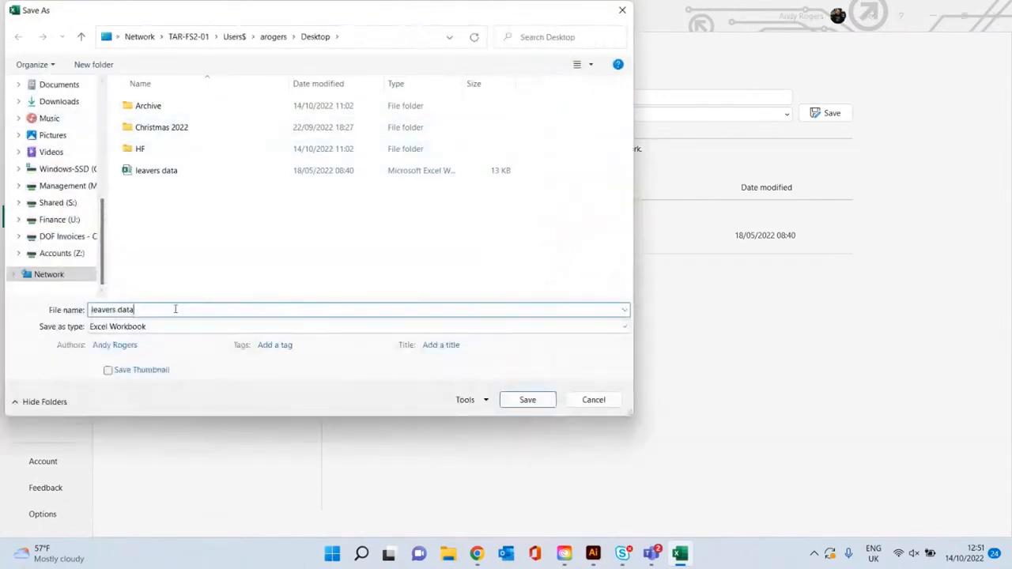
{"action": "type", "text": "oct"}
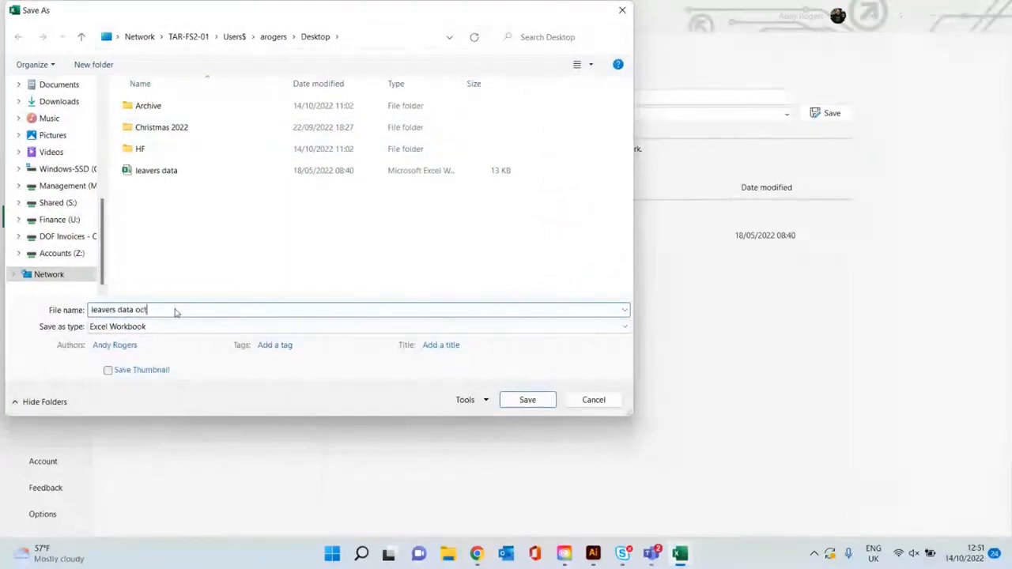
{"action": "key", "text": "Return"}
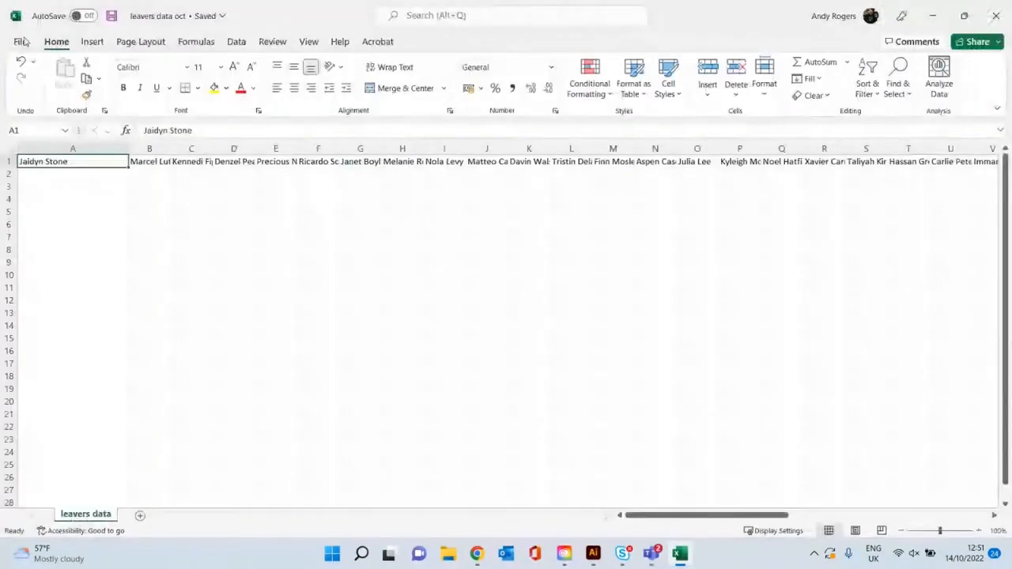
Step: Save a copy of "leavers data oct" to the Desktop in CSV (Comma delimited) format
{"action": "left_click", "coordinate": [23, 42]}
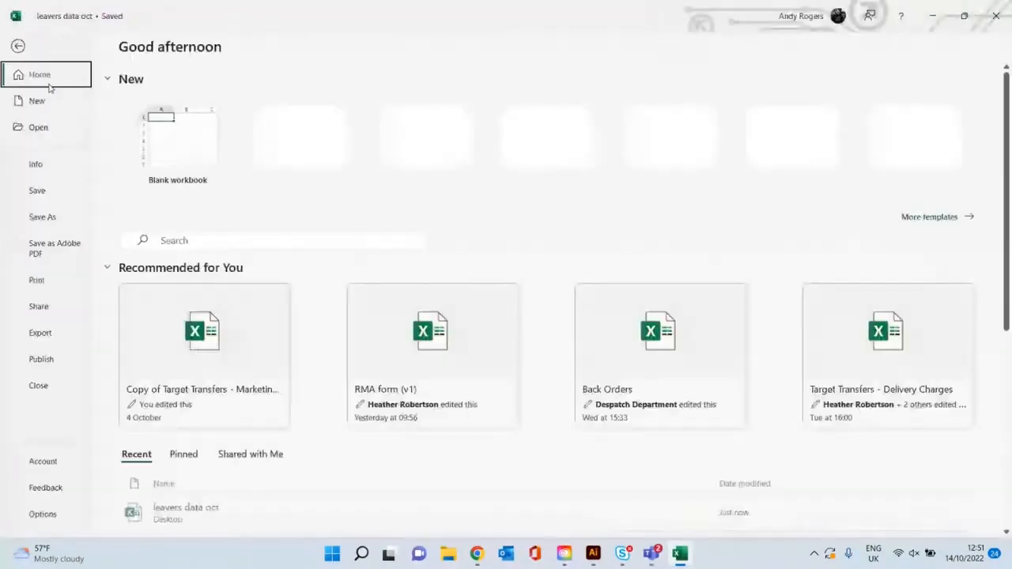
{"action": "left_click", "coordinate": [42, 217]}
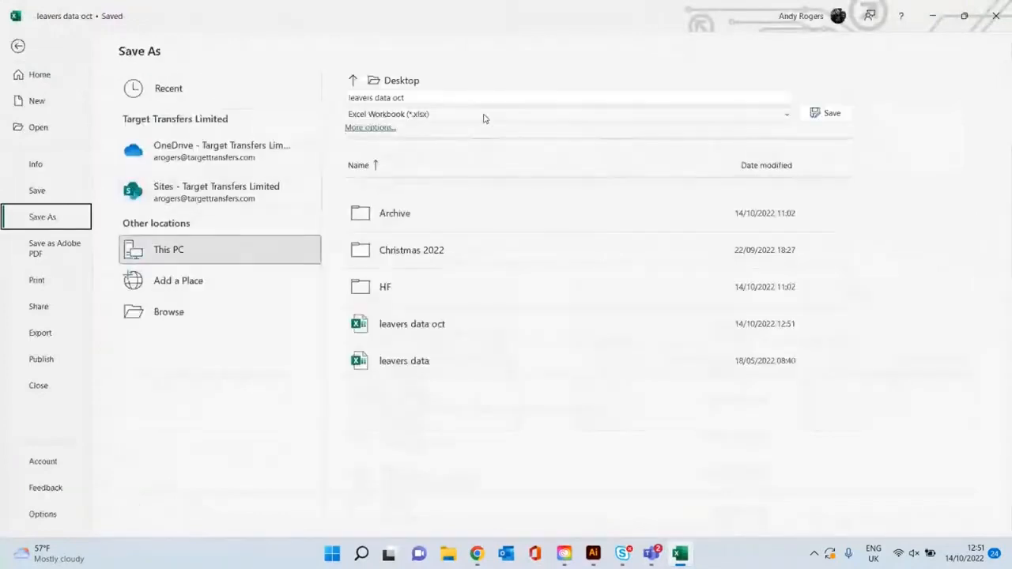
{"action": "left_click", "coordinate": [482, 115]}
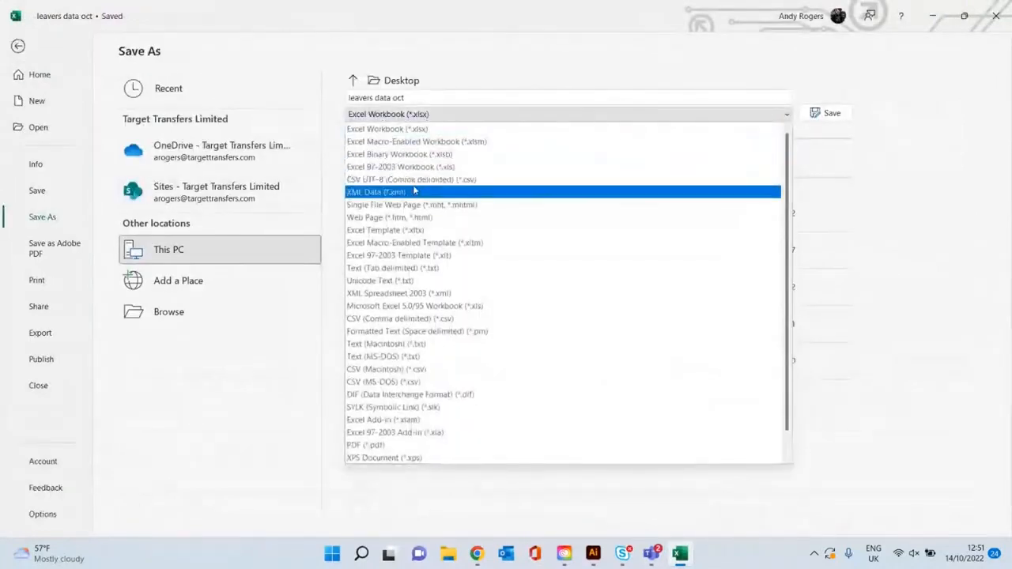
{"action": "left_click", "coordinate": [426, 318]}
{"action": "left_click", "coordinate": [664, 82]}
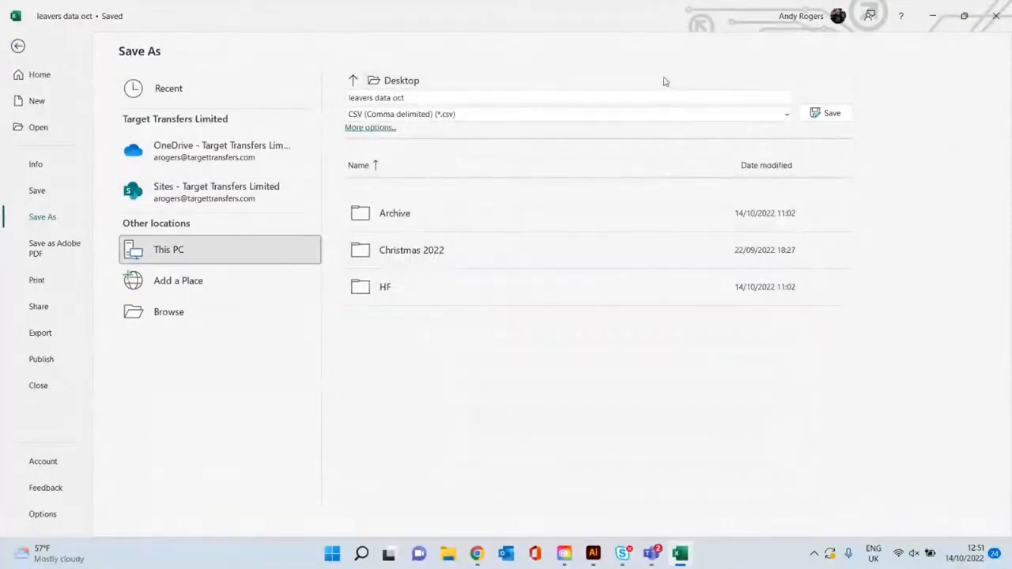
{"action": "left_click", "coordinate": [622, 11]}
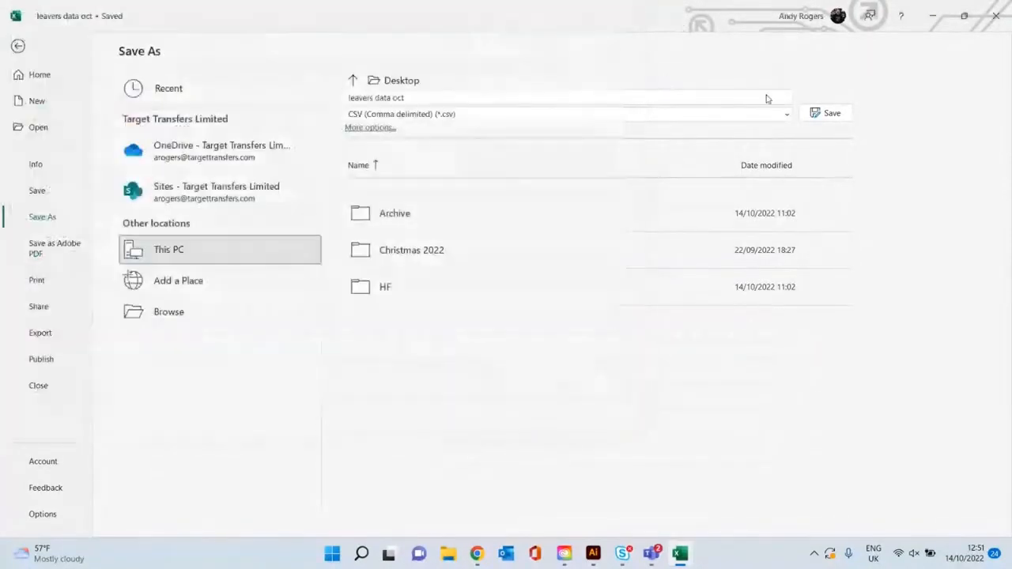
{"action": "left_click", "coordinate": [820, 119]}
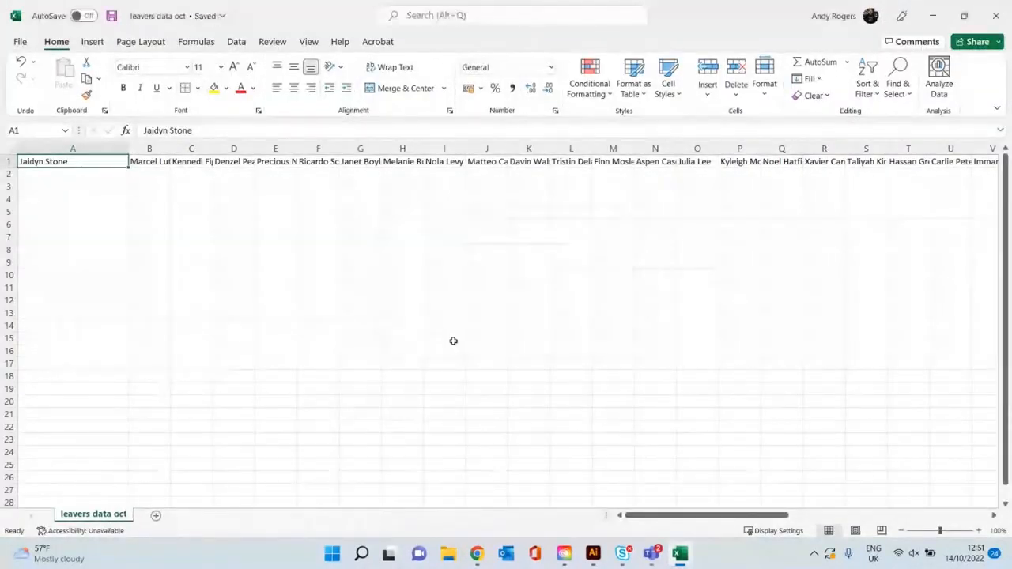
Step: Search the PC for Notepad and launch it
{"action": "left_click", "coordinate": [361, 554]}
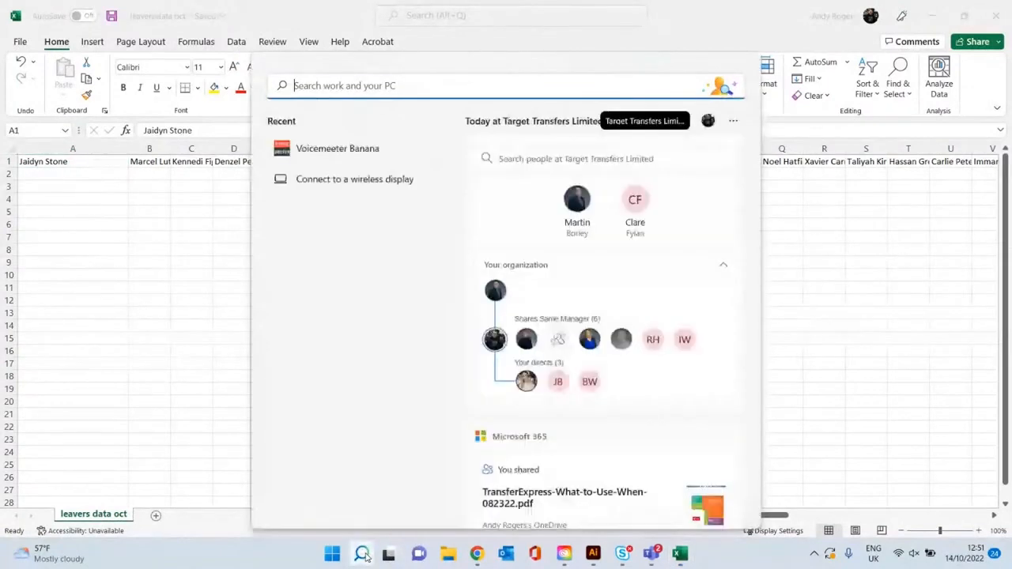
{"action": "type", "text": "notep"}
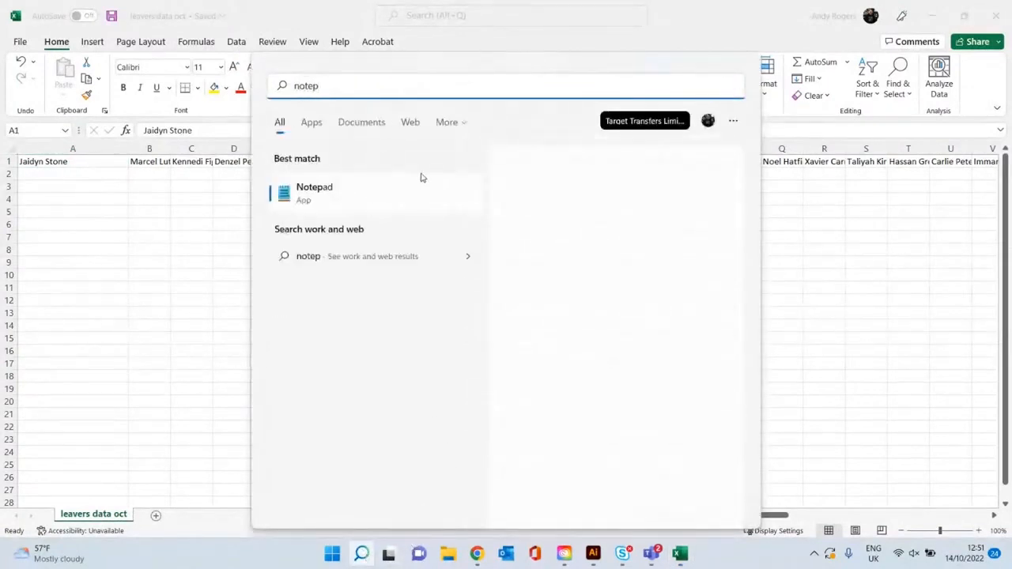
{"action": "left_click", "coordinate": [302, 193]}
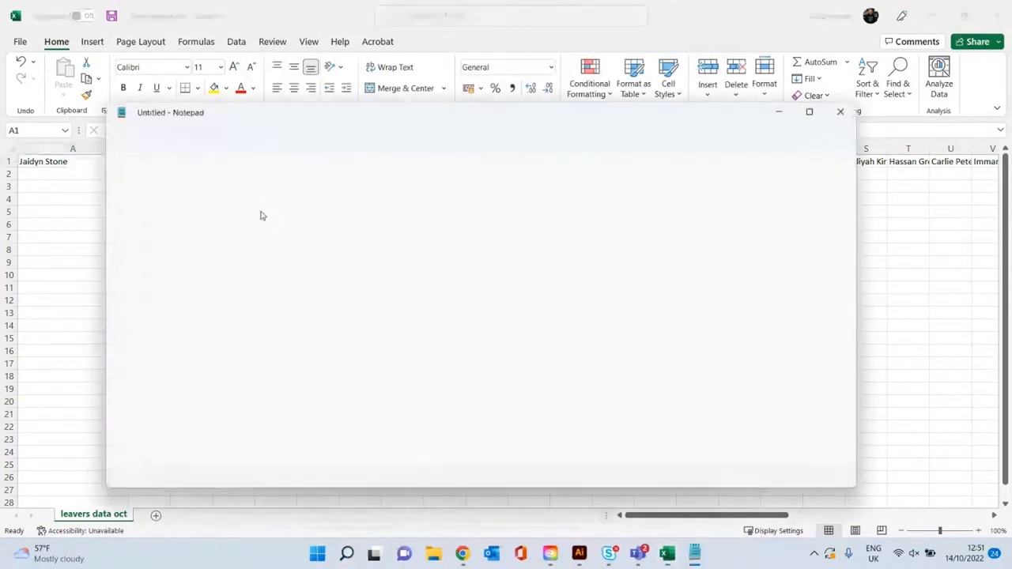
Step: Open the CSV version of "leavers data oct" from the Desktop in Notepad, with all file types shown
{"action": "left_click", "coordinate": [95, 104]}
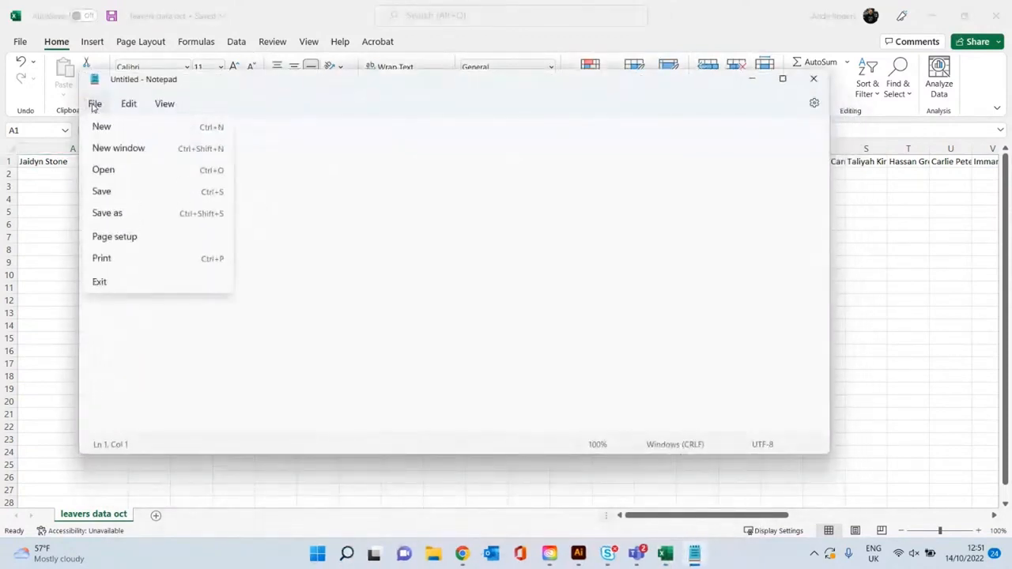
{"action": "left_click", "coordinate": [109, 170]}
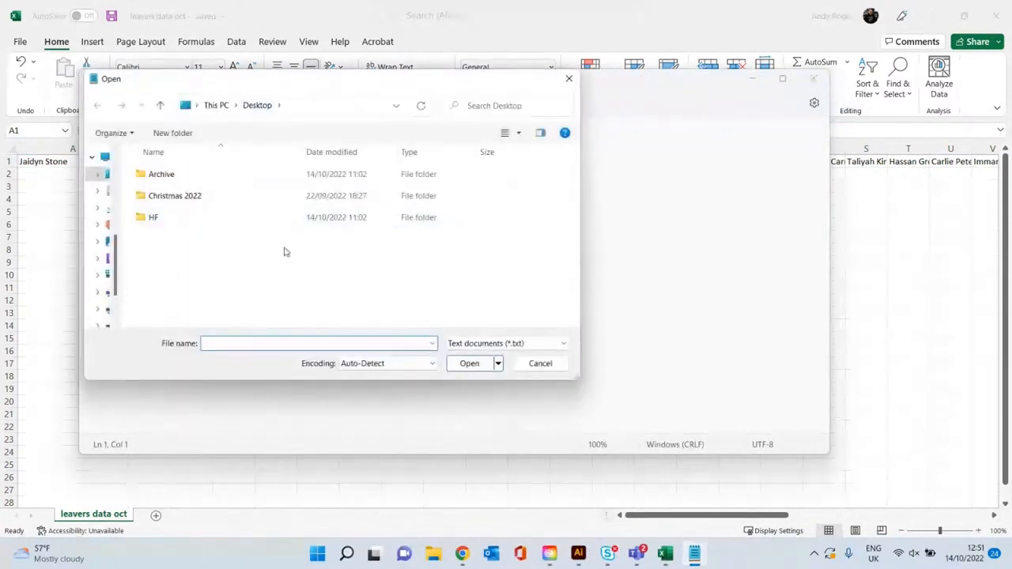
{"action": "left_click", "coordinate": [502, 348]}
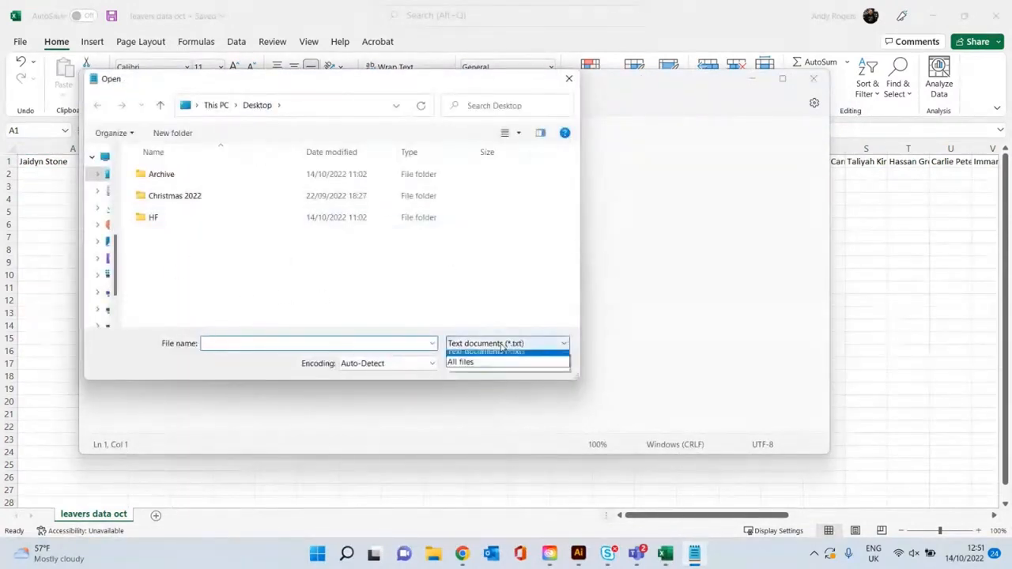
{"action": "left_click", "coordinate": [475, 369]}
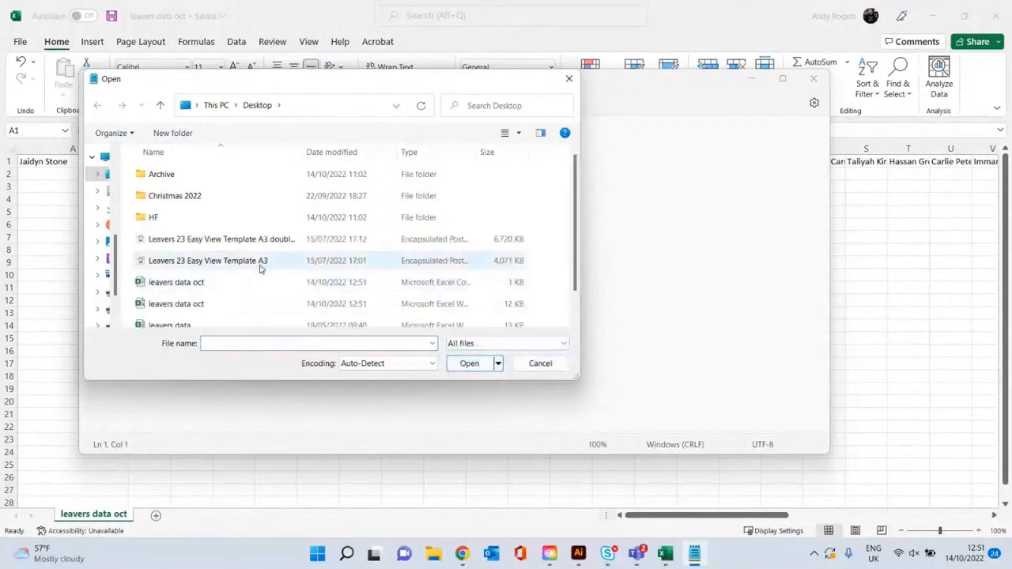
{"action": "scroll", "coordinate": [252, 270], "scroll_direction": "down", "scroll_amount": 1}
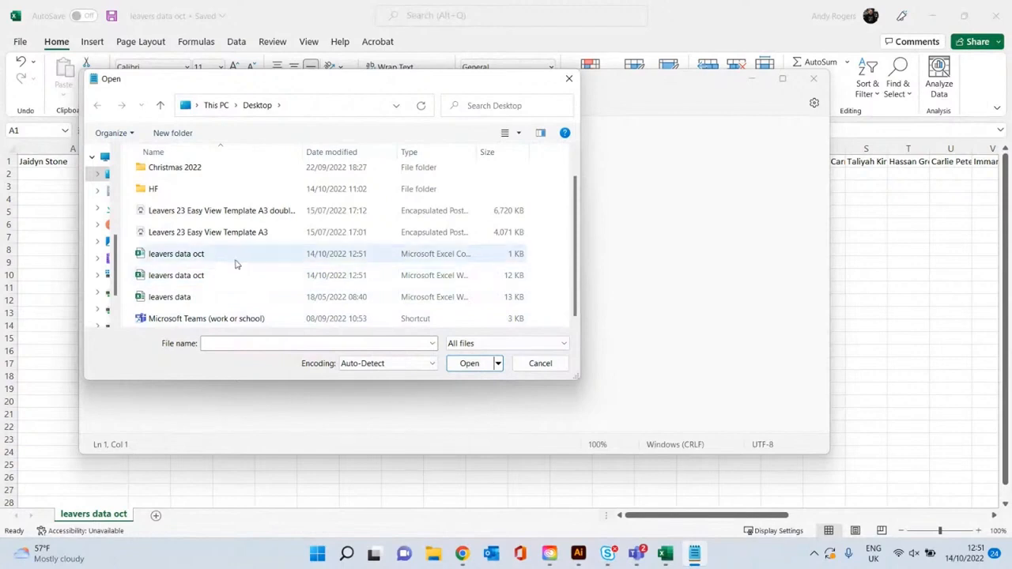
{"action": "double_click", "coordinate": [168, 254]}
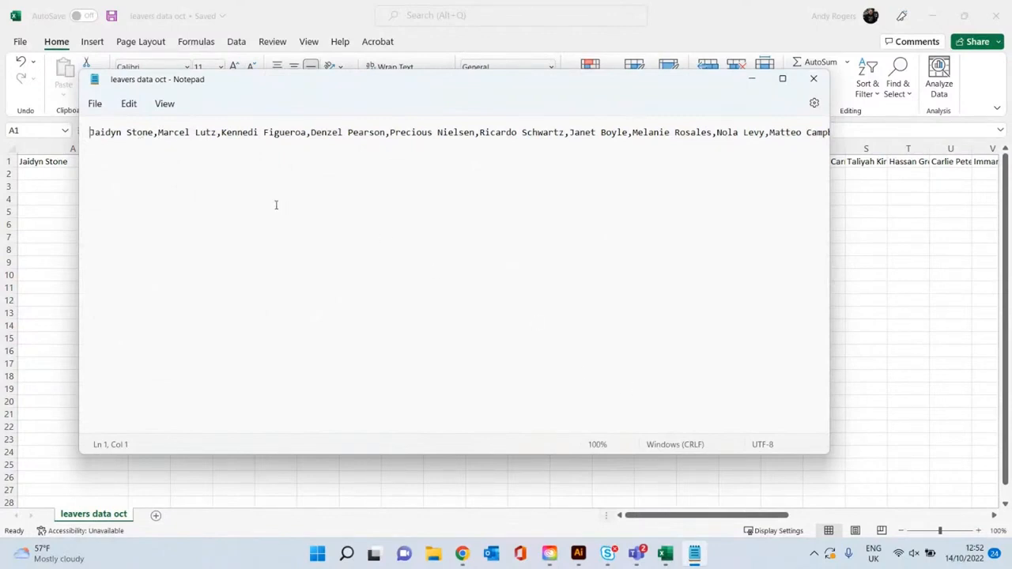
{"action": "left_click", "coordinate": [130, 104]}
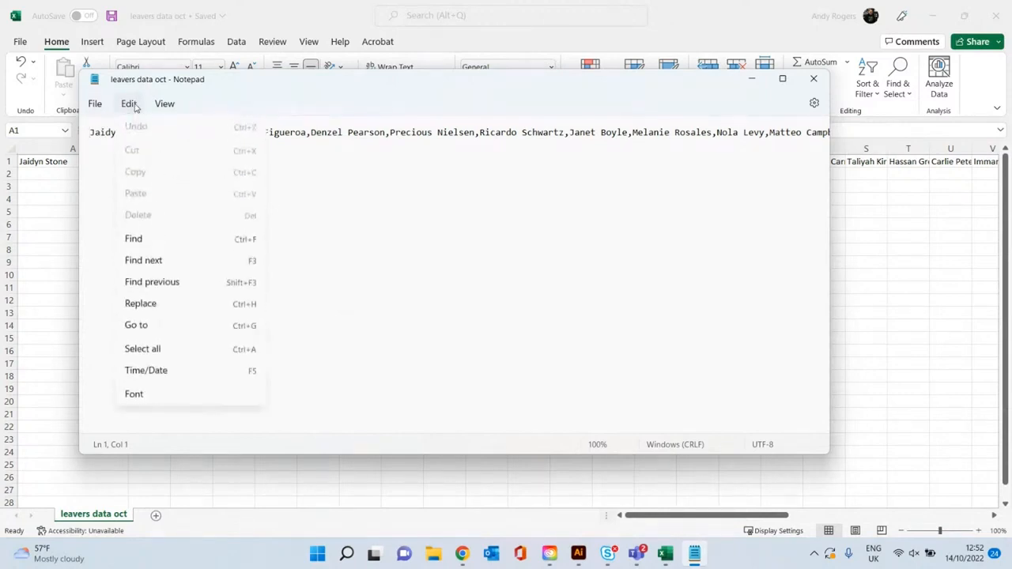
{"action": "left_click", "coordinate": [152, 348]}
{"action": "left_click", "coordinate": [129, 106]}
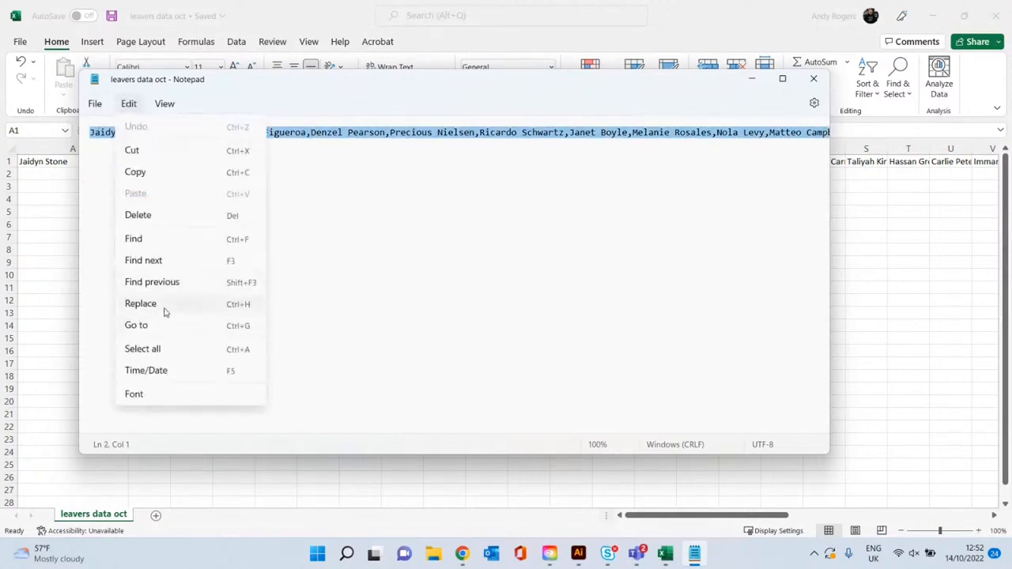
{"action": "left_click", "coordinate": [164, 306]}
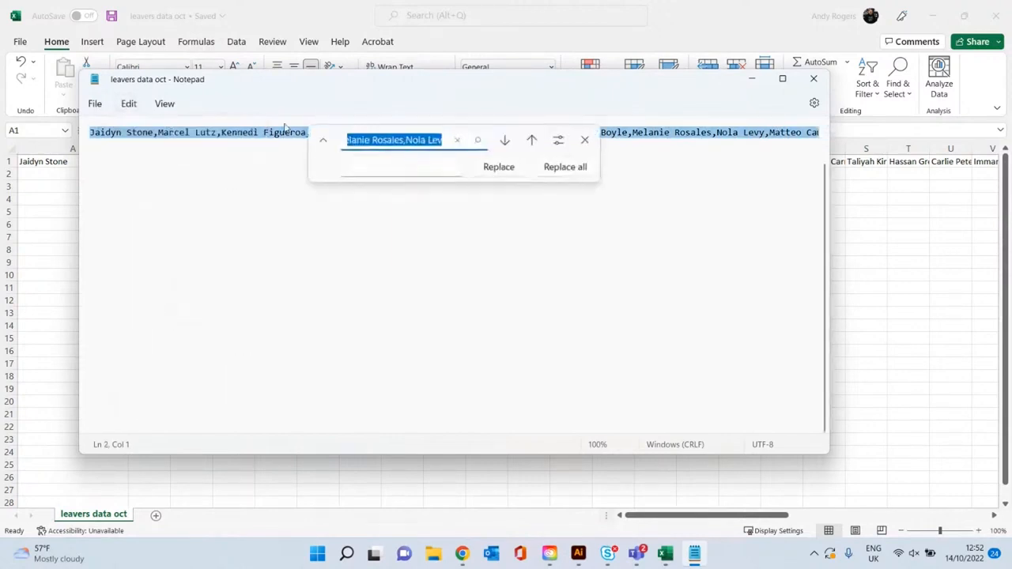
{"action": "left_click", "coordinate": [585, 140]}
Step: Replace all commas in the name list with spaces and close the Replace box
{"action": "left_click", "coordinate": [129, 103]}
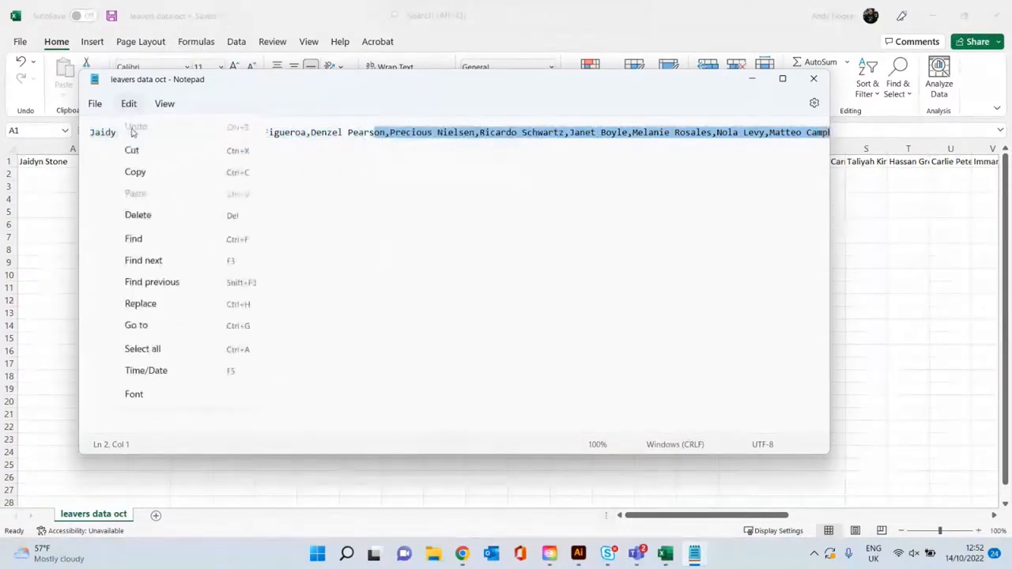
{"action": "left_click", "coordinate": [142, 304]}
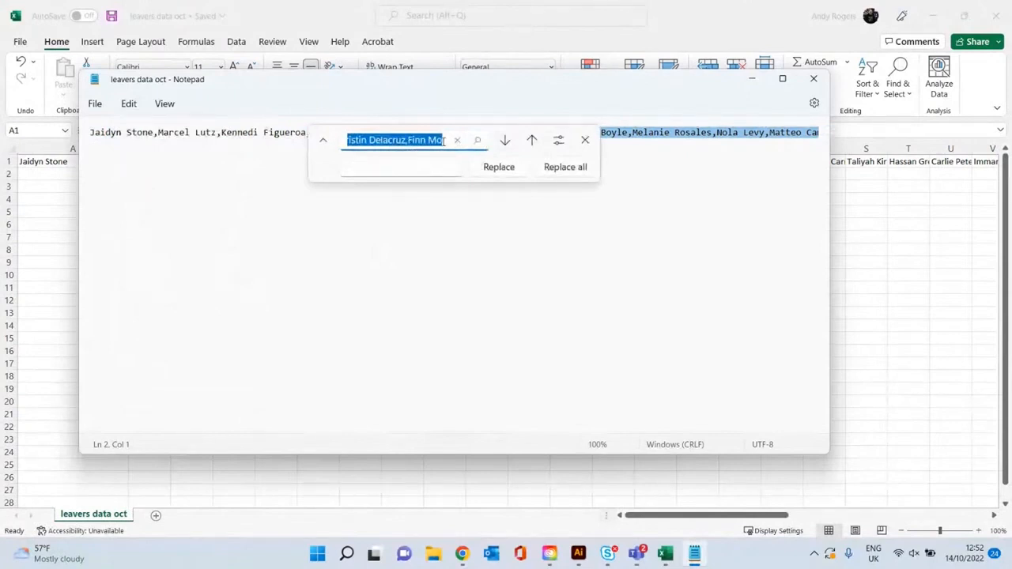
{"action": "key", "text": "BackSpace"}
{"action": "left_click", "coordinate": [379, 163]}
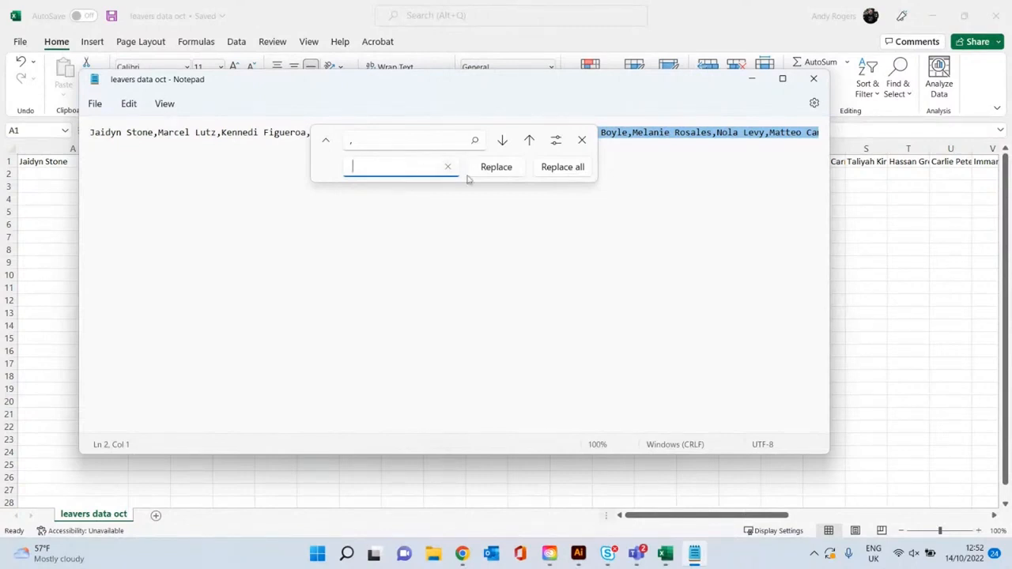
{"action": "left_click", "coordinate": [566, 168]}
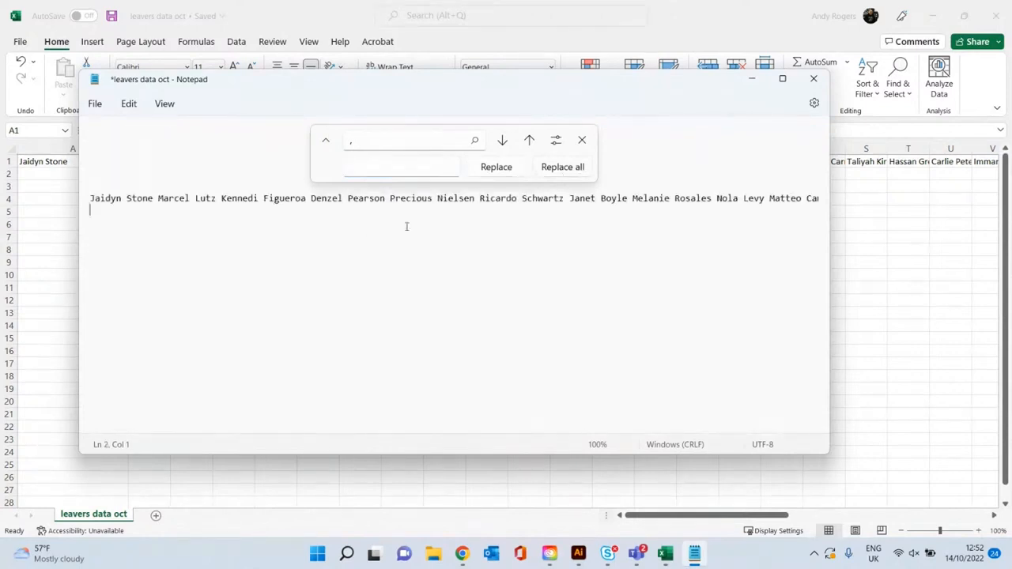
{"action": "left_click", "coordinate": [582, 140]}
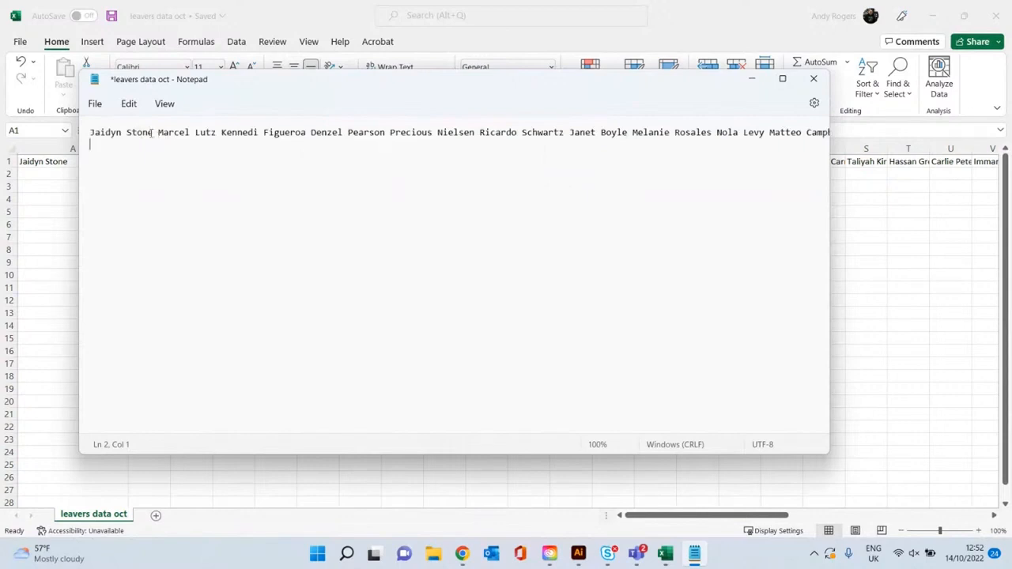
Step: Copy the whole line of names from Notepad and paste it over the selected names inside the 23 in Illustrator
{"action": "left_click", "coordinate": [89, 132]}
{"action": "left_click_drag", "start_coordinate": [91, 131], "coordinate": [835, 132]}
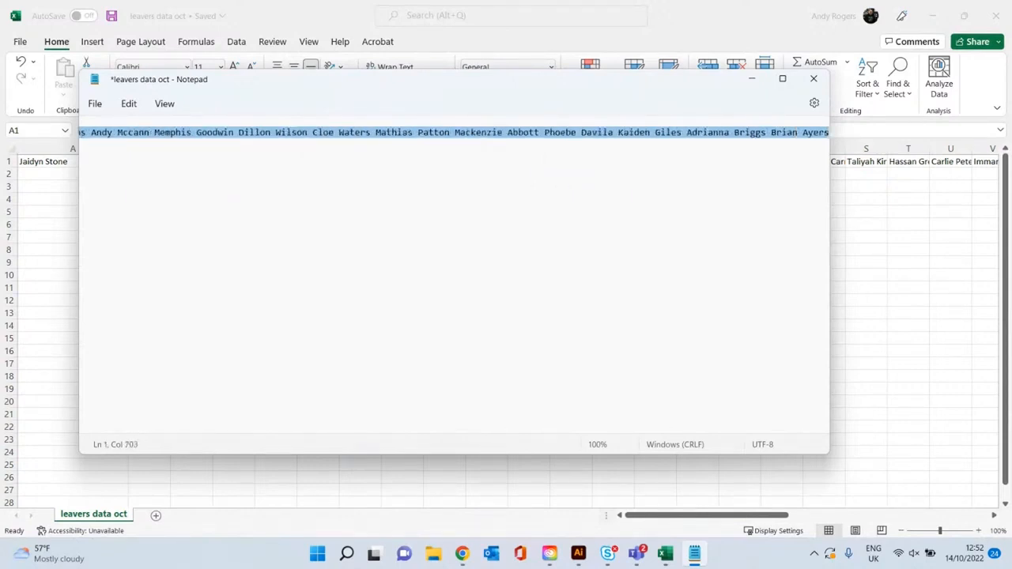
{"action": "left_click", "coordinate": [578, 553]}
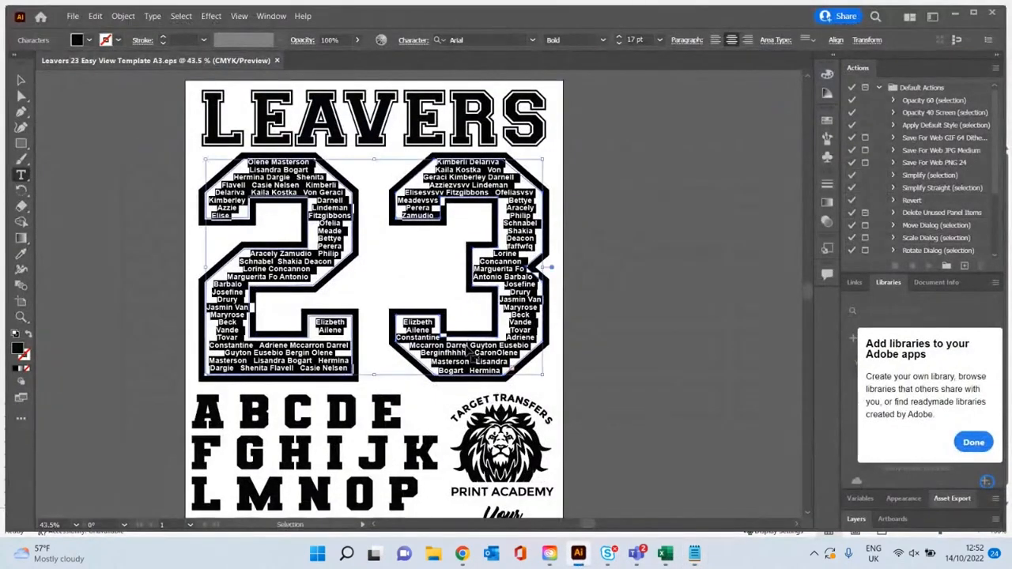
{"action": "key", "text": "ctrl+v"}
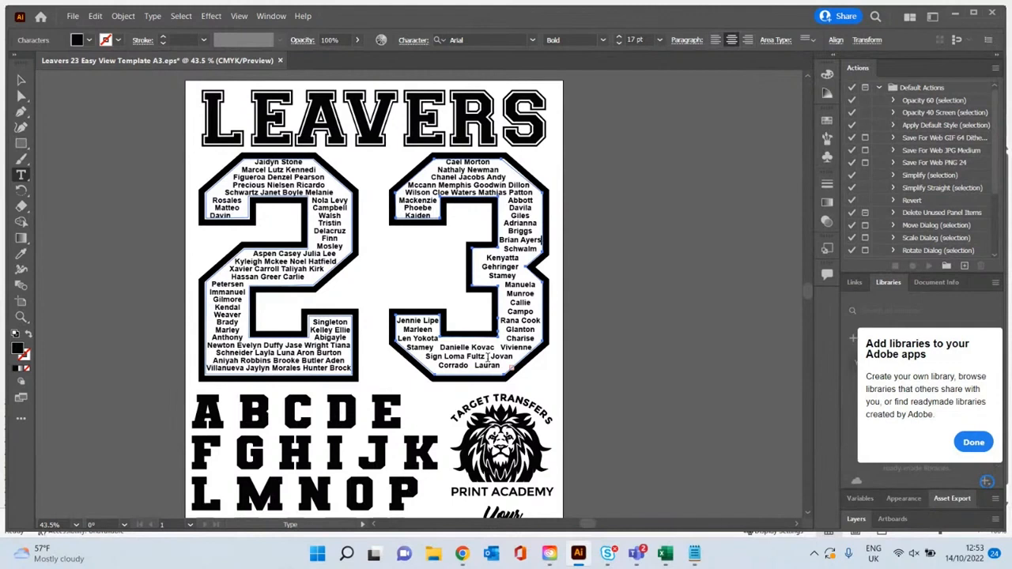
{"action": "scroll", "coordinate": [298, 271], "scroll_direction": "down", "scroll_amount": 1}
{"action": "scroll", "coordinate": [299, 272], "scroll_direction": "up", "scroll_amount": 1}
Step: Switch to Excel, undo back to separate first and last names, and enter =A2&" "&B2 in cell C2
{"action": "left_click", "coordinate": [667, 556]}
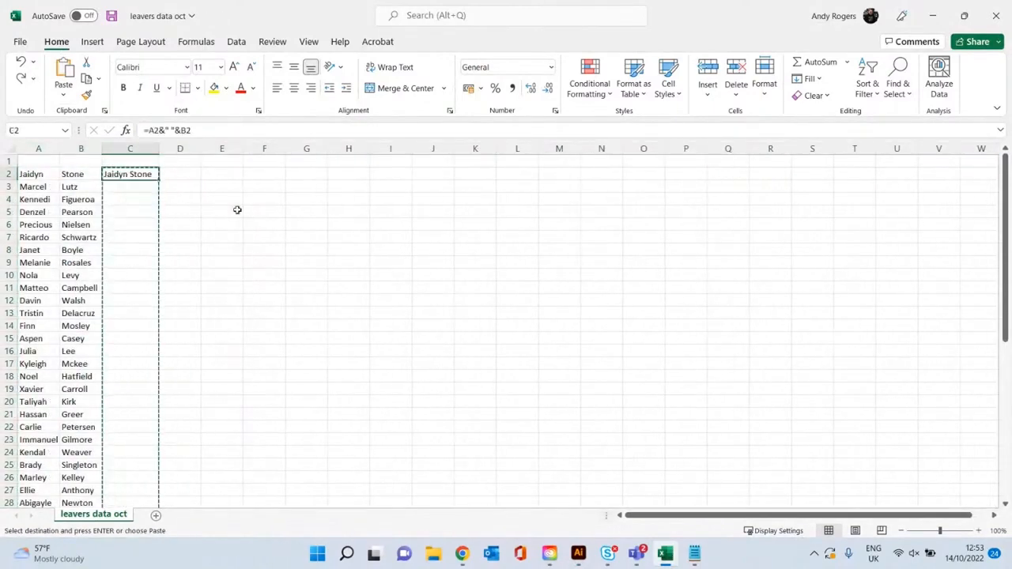
{"action": "key", "text": "ctrl+z"}
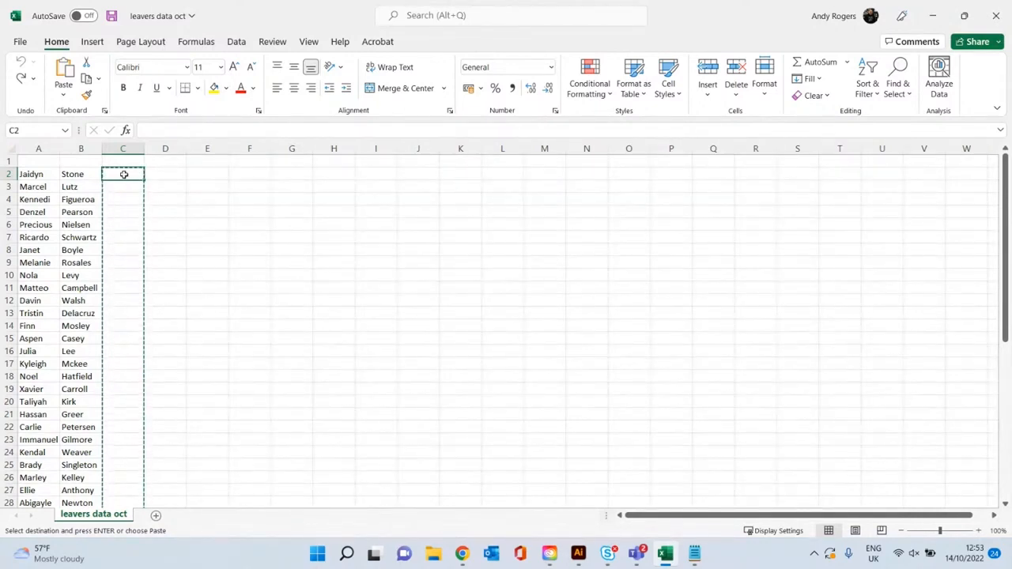
{"action": "type", "text": "="}
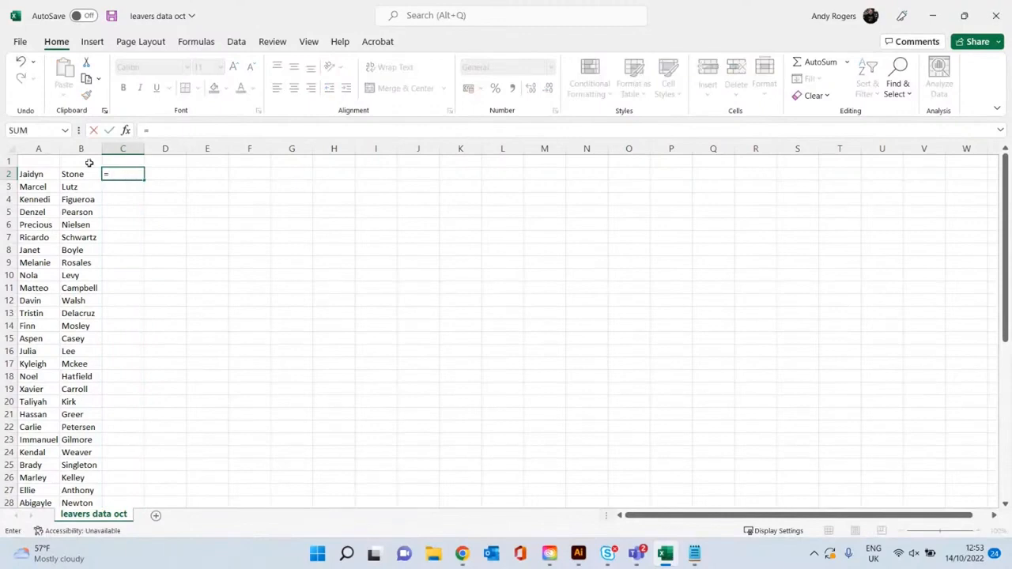
{"action": "left_click", "coordinate": [41, 174]}
{"action": "type", "text": "&"}
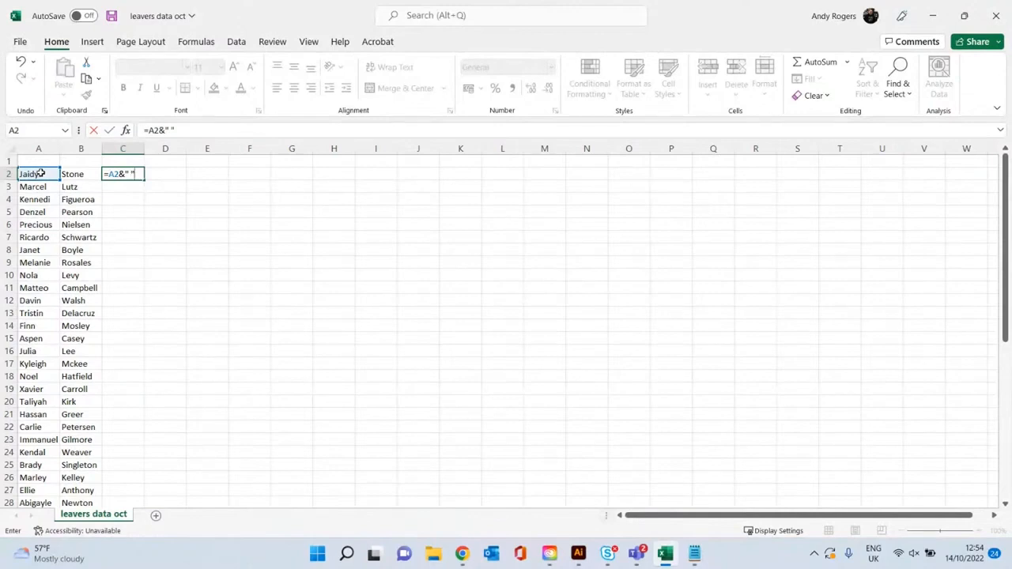
{"action": "type", "text": "&"}
{"action": "left_click", "coordinate": [76, 175]}
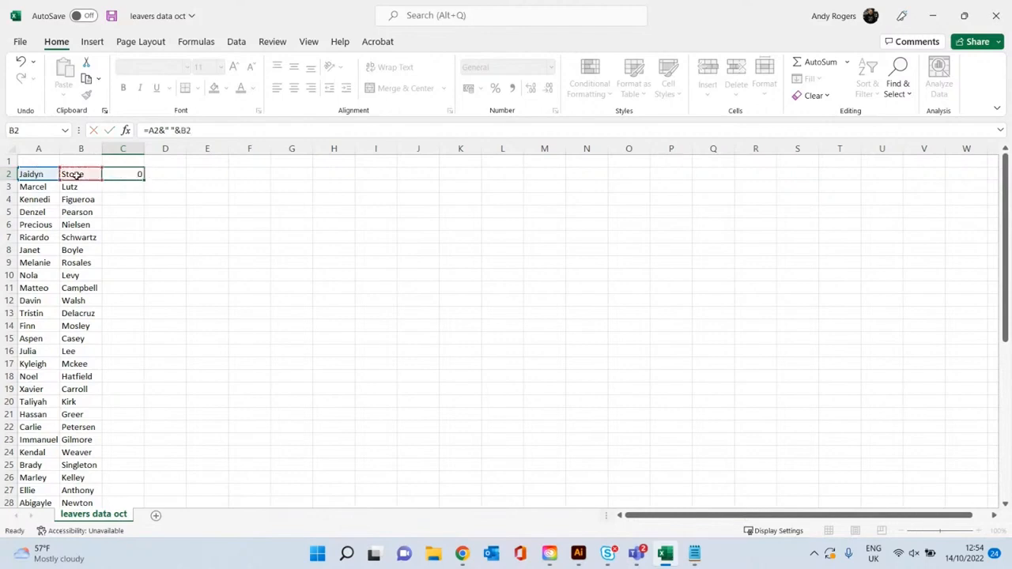
{"action": "key", "text": "Return"}
Step: Fill the full-name formula from C2 down to row 51 and widen column C to fit the names
{"action": "left_click_drag", "start_coordinate": [147, 148], "coordinate": [142, 479]}
{"action": "left_click", "coordinate": [140, 172]}
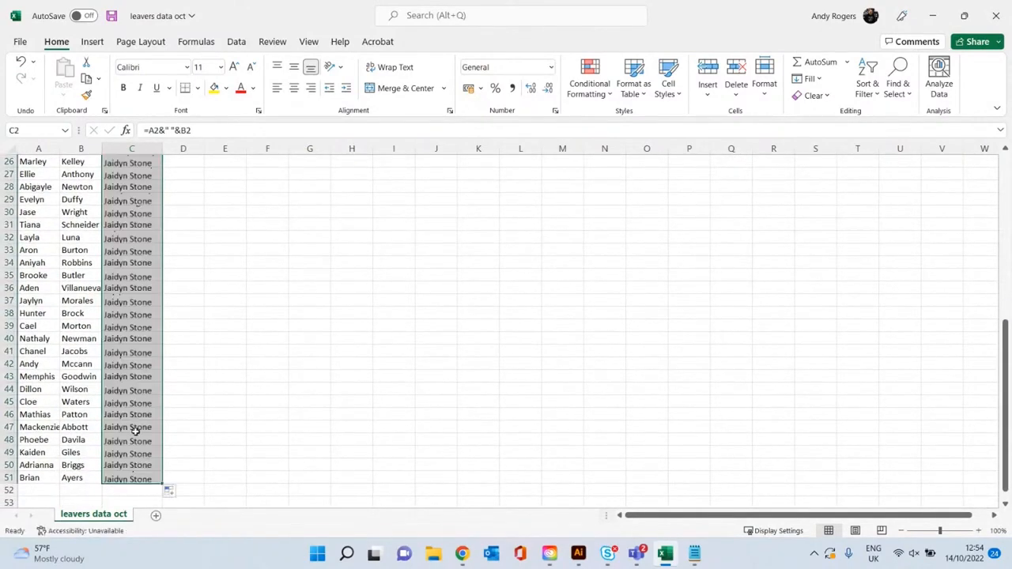
{"action": "left_click", "coordinate": [208, 273]}
{"action": "scroll", "coordinate": [177, 194], "scroll_direction": "up", "scroll_amount": 5}
{"action": "scroll", "coordinate": [177, 194], "scroll_direction": "up", "scroll_amount": 3}
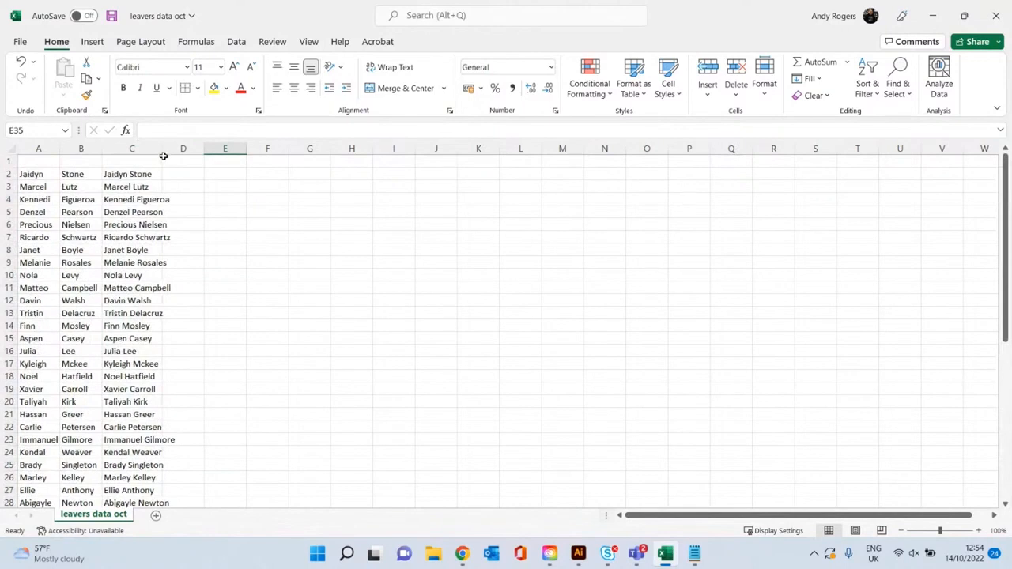
{"action": "left_click_drag", "start_coordinate": [163, 148], "coordinate": [204, 148]}
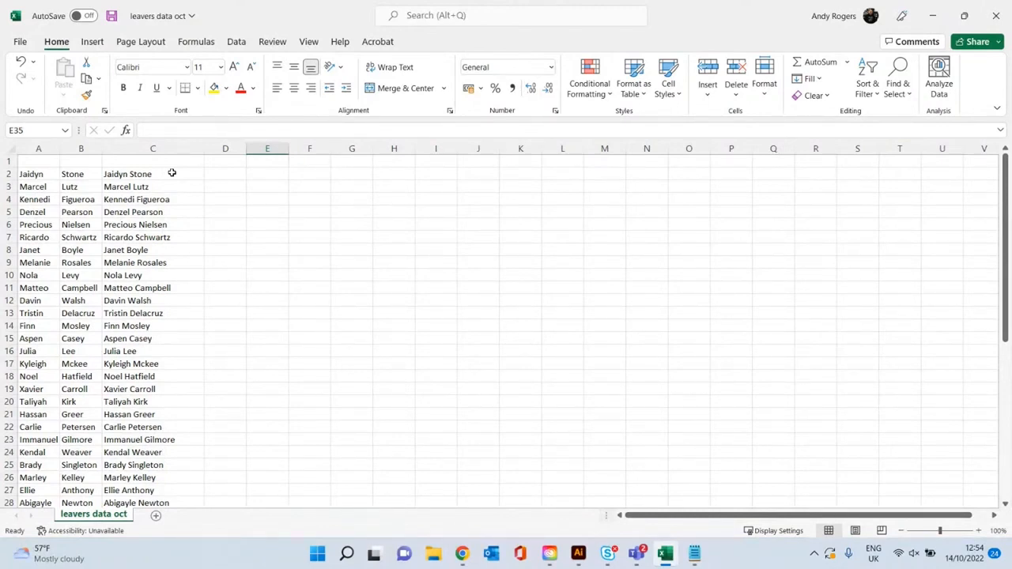
Step: Copy the full names in C2:C51 and paste them as values starting at cell E2
{"action": "left_click_drag", "start_coordinate": [171, 172], "coordinate": [181, 489]}
{"action": "key", "text": "ctrl+c"}
{"action": "scroll", "coordinate": [276, 332], "scroll_direction": "up", "scroll_amount": 8}
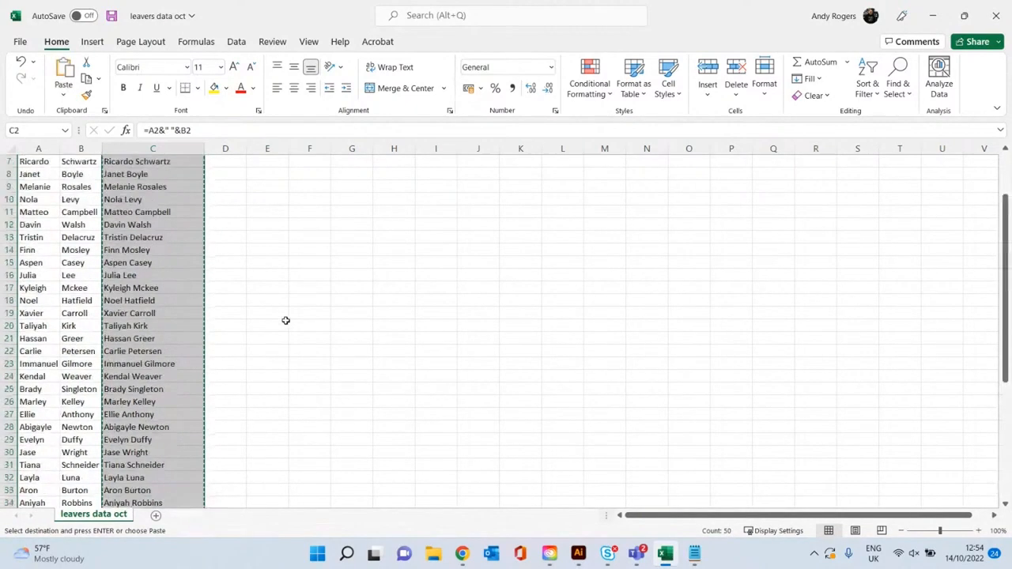
{"action": "left_click", "coordinate": [258, 174]}
{"action": "right_click", "coordinate": [258, 174]}
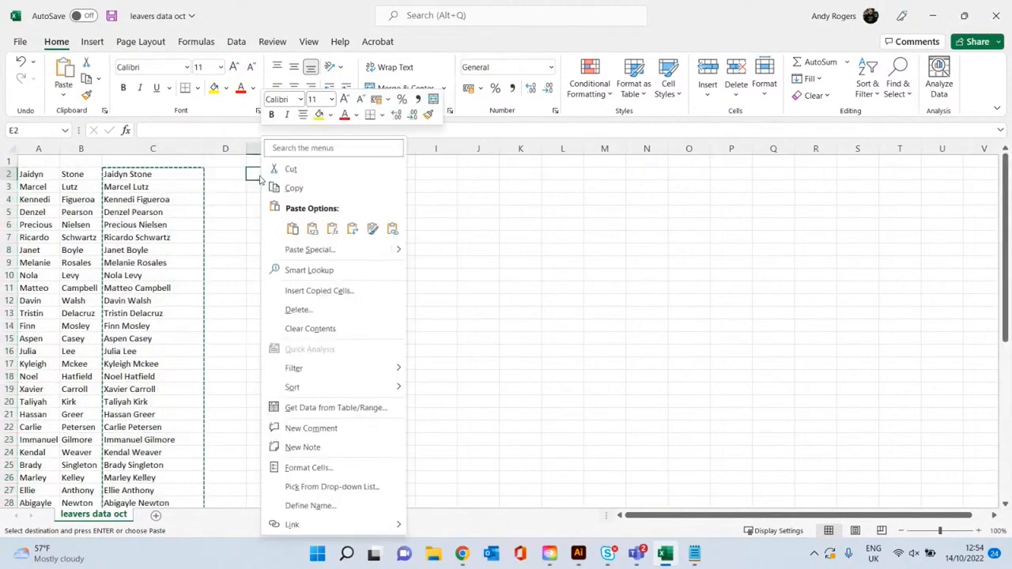
{"action": "left_click", "coordinate": [312, 229]}
Step: Delete columns A to D so only the pasted names are kept, and widen the selected columns A to D
{"action": "left_click_drag", "start_coordinate": [229, 149], "coordinate": [19, 167]}
{"action": "right_click", "coordinate": [73, 183]}
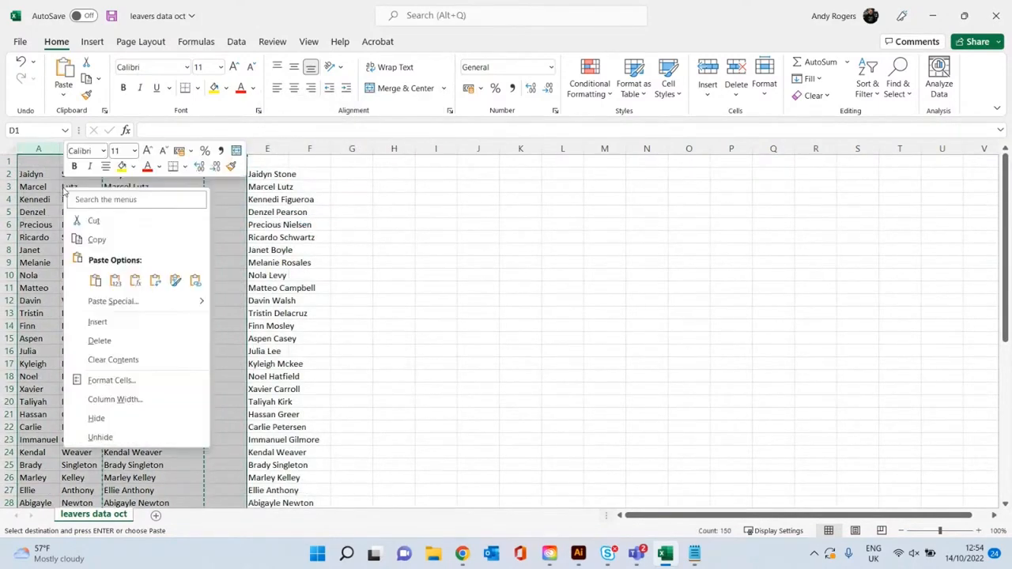
{"action": "left_click", "coordinate": [100, 340]}
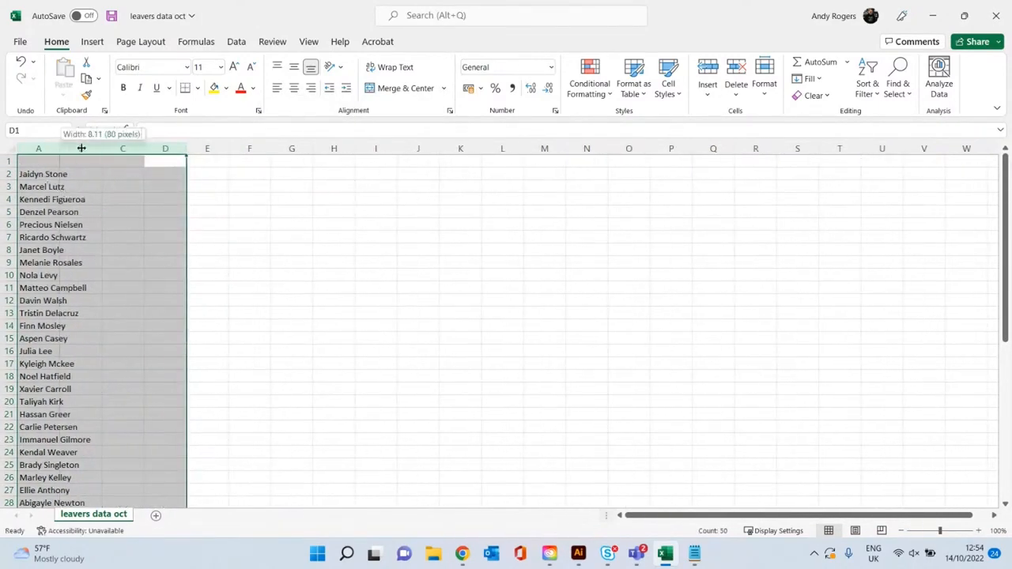
{"action": "left_click_drag", "start_coordinate": [82, 147], "coordinate": [117, 148]}
{"action": "left_click", "coordinate": [139, 212]}
Step: Copy the names in A2:A51 and paste them transposed into row 1 starting at cell A1
{"action": "left_click_drag", "start_coordinate": [63, 175], "coordinate": [62, 480]}
{"action": "key", "text": "ctrl+c"}
{"action": "scroll", "coordinate": [85, 318], "scroll_direction": "up", "scroll_amount": 8}
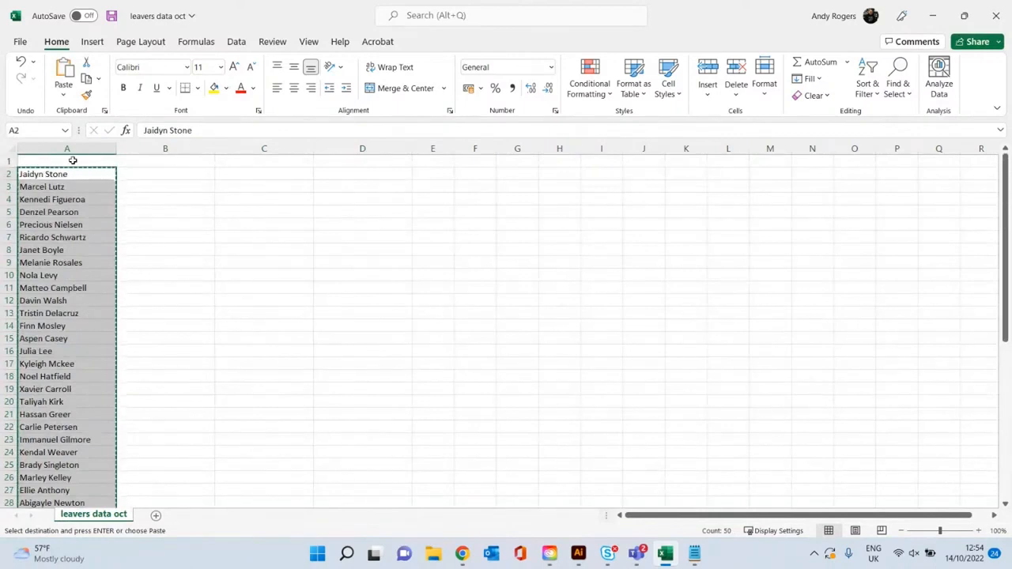
{"action": "right_click", "coordinate": [73, 161]}
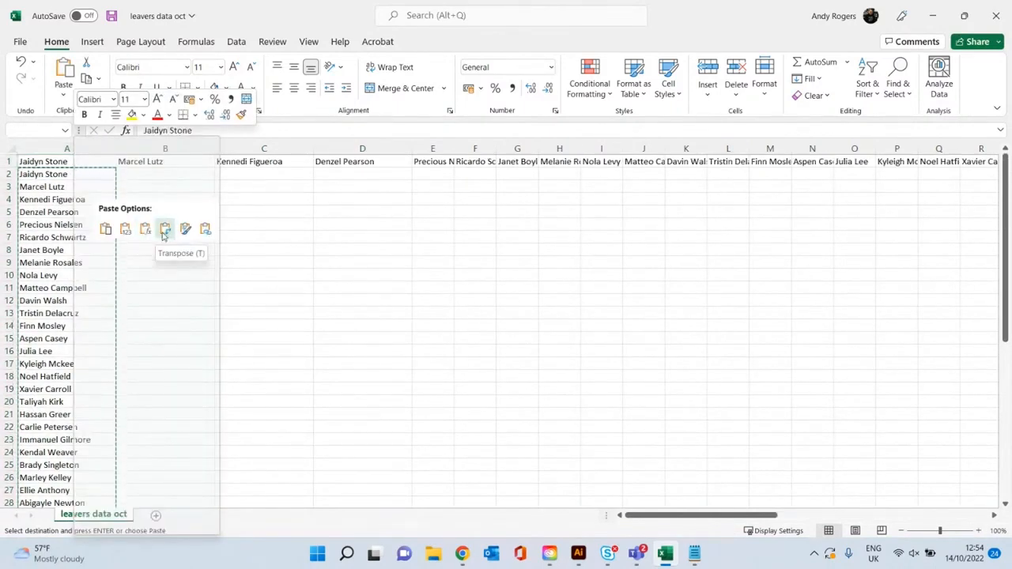
{"action": "left_click", "coordinate": [165, 229]}
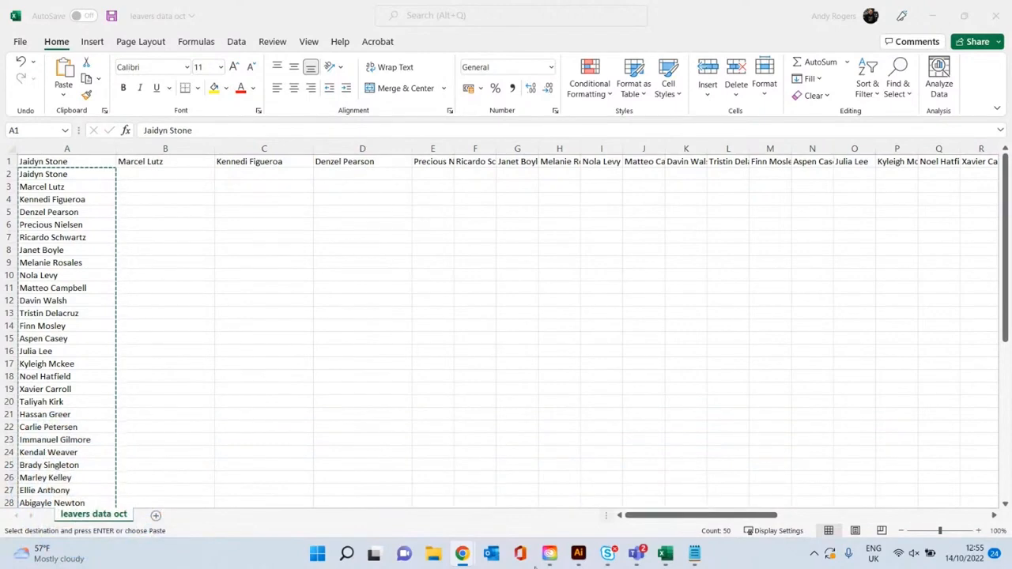
Step: Clear cell A2 and delete the rows from row 3 down that hold the vertical names, keeping only the transposed names in row 1
{"action": "left_click_drag", "start_coordinate": [84, 179], "coordinate": [81, 480]}
{"action": "key", "text": "BackSpace"}
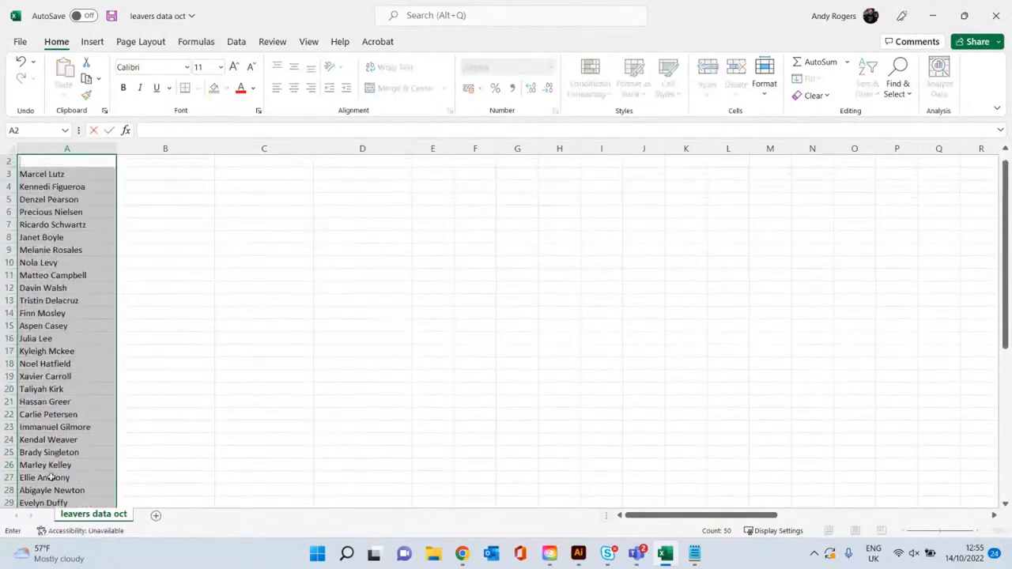
{"action": "left_click", "coordinate": [382, 234]}
{"action": "scroll", "coordinate": [155, 214], "scroll_direction": "up", "scroll_amount": 1}
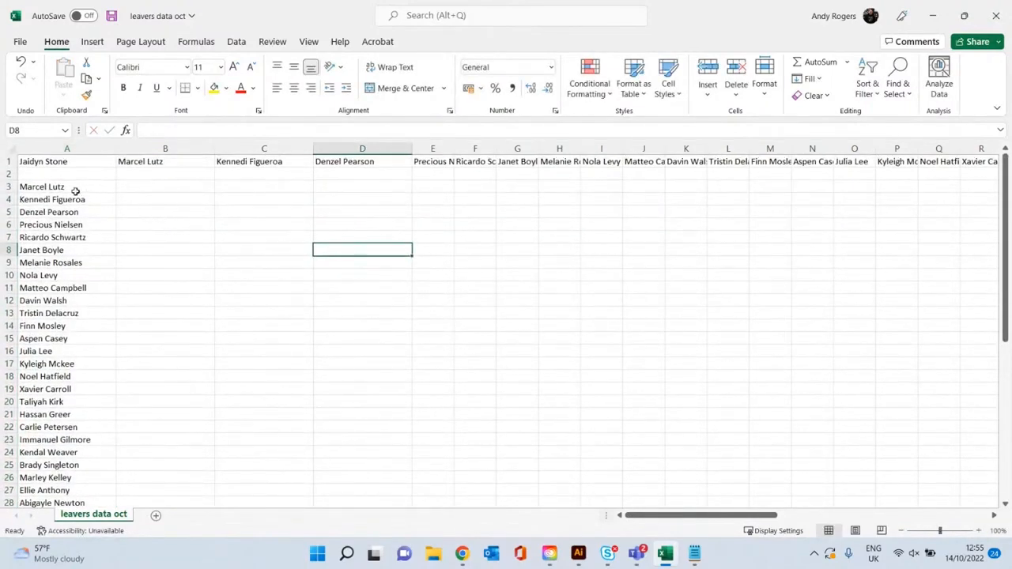
{"action": "left_click_drag", "start_coordinate": [7, 186], "coordinate": [20, 491]}
{"action": "right_click", "coordinate": [69, 370]}
{"action": "left_click", "coordinate": [132, 262]}
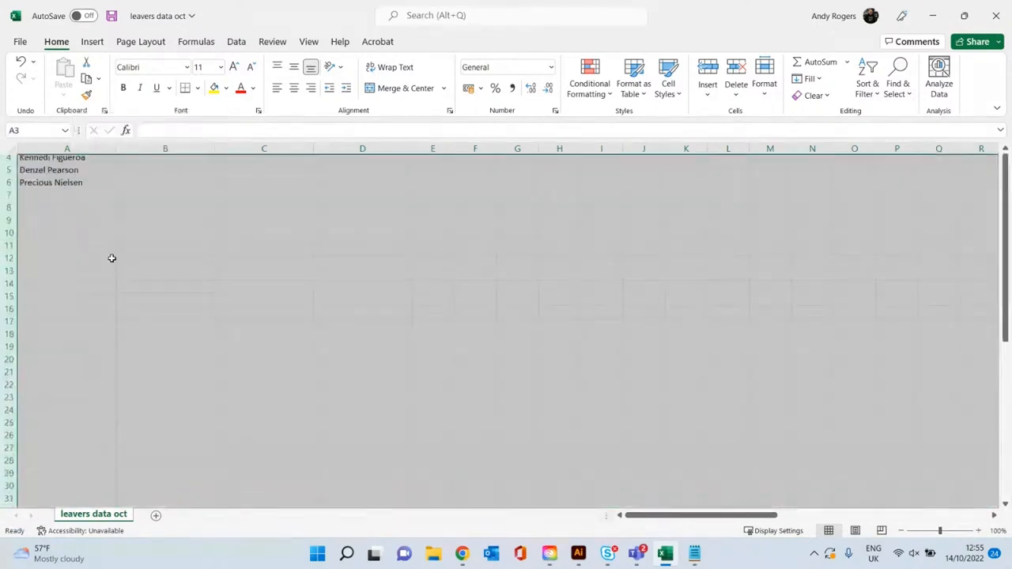
{"action": "left_click", "coordinate": [55, 174]}
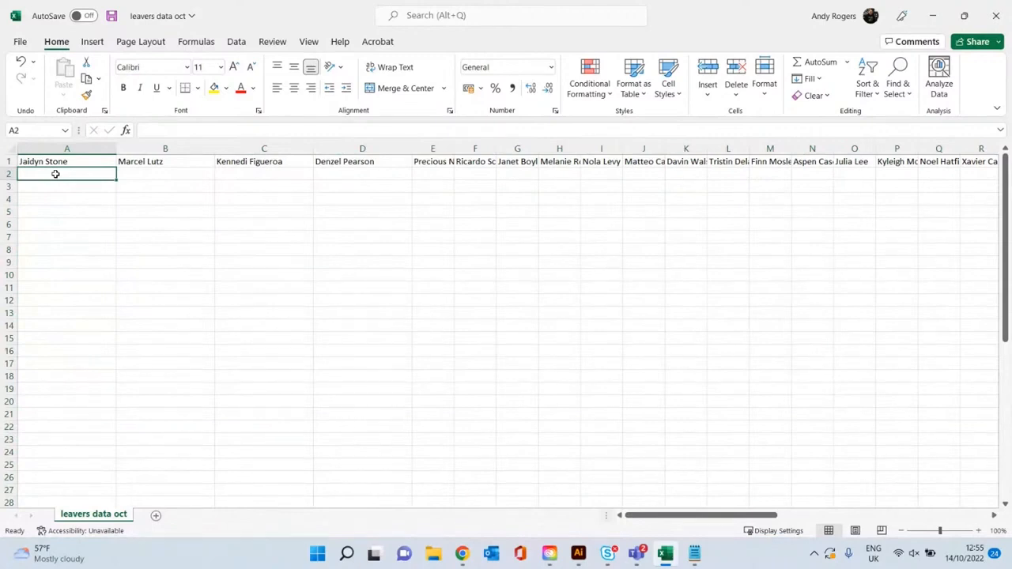
Step: Save the sheet with the names in row 1 to the Desktop as a CSV (Comma delimited) file named leavers data oct23
{"action": "left_click", "coordinate": [6, 161]}
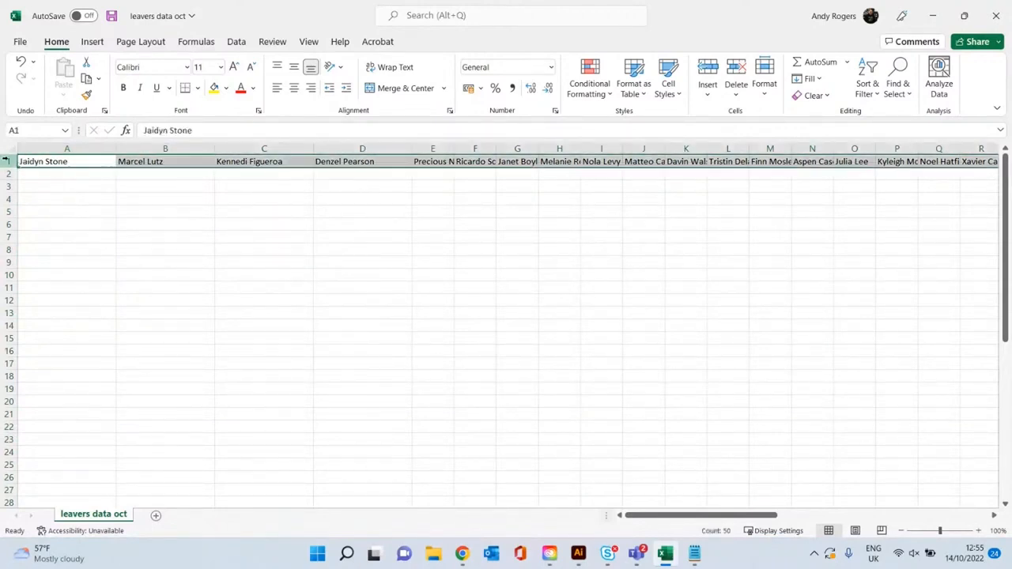
{"action": "left_click", "coordinate": [20, 41]}
{"action": "left_click", "coordinate": [54, 212]}
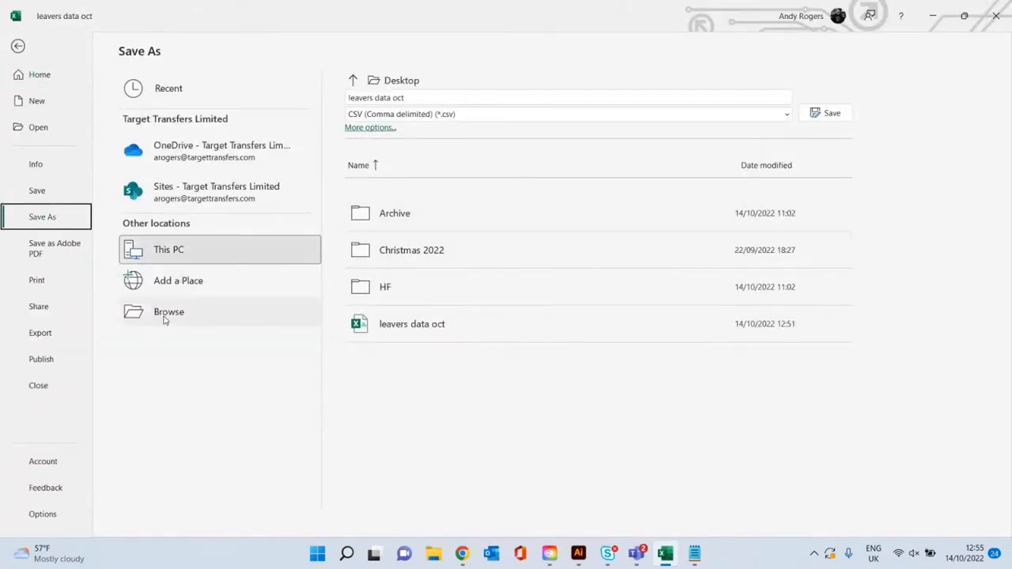
{"action": "left_click", "coordinate": [370, 129]}
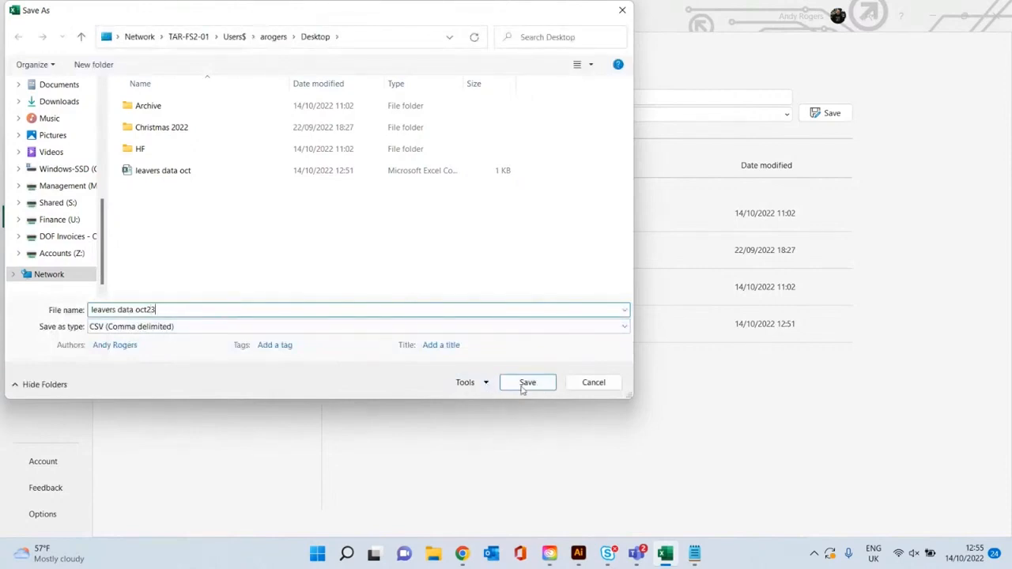
{"action": "left_click", "coordinate": [525, 384]}
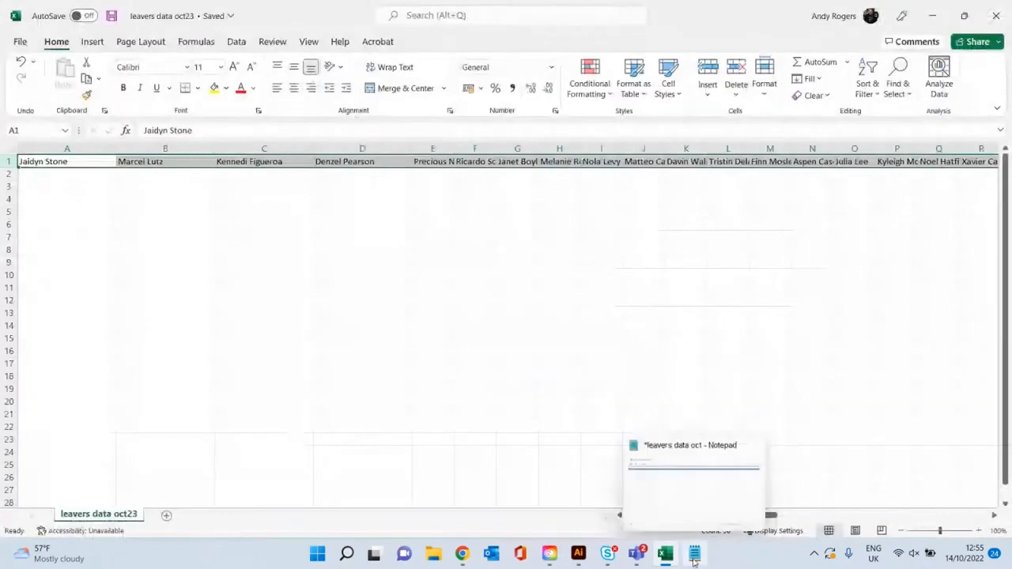
Step: Switch to Notepad, discard the changes to the old list, and open leavers data oct23 from the Desktop with all file types listed
{"action": "left_click", "coordinate": [695, 557]}
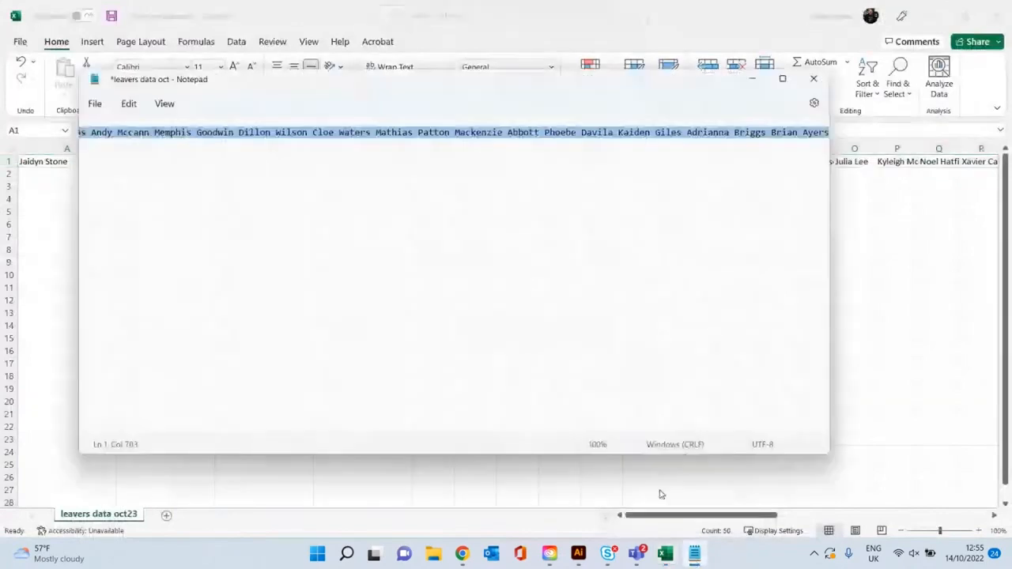
{"action": "left_click", "coordinate": [95, 103]}
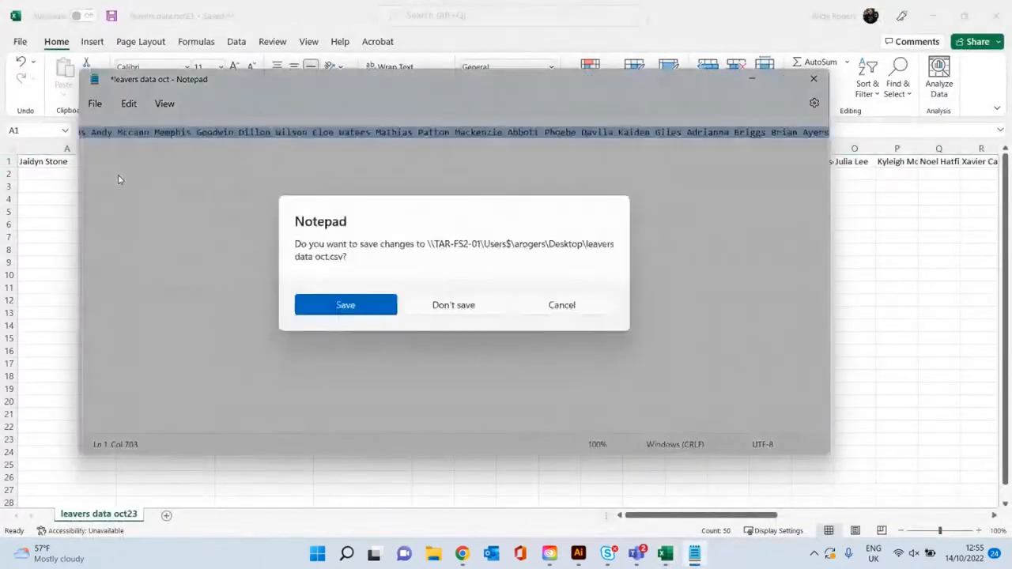
{"action": "left_click", "coordinate": [477, 312]}
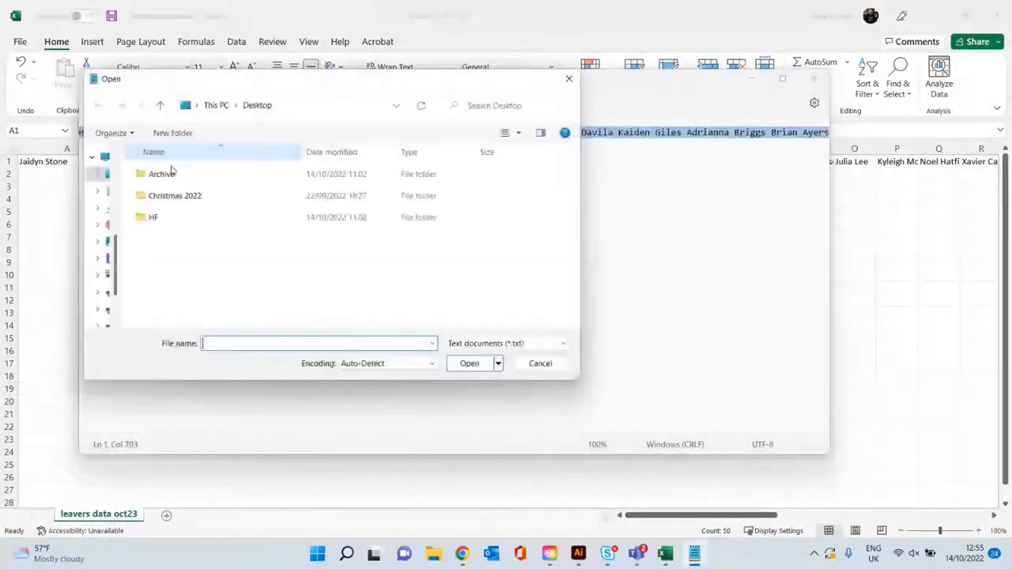
{"action": "left_click", "coordinate": [506, 343]}
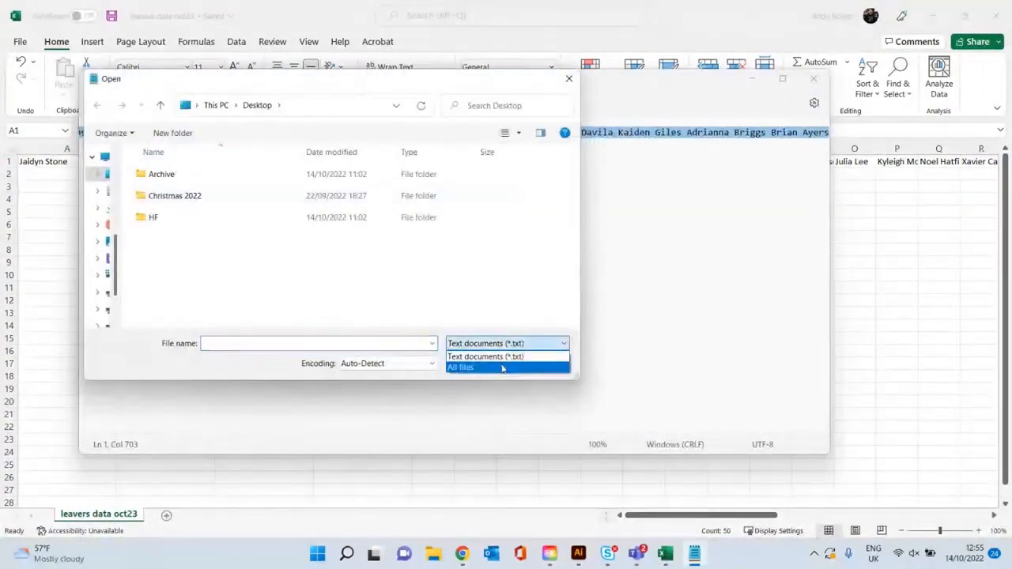
{"action": "left_click", "coordinate": [499, 368]}
{"action": "scroll", "coordinate": [237, 286], "scroll_direction": "down", "scroll_amount": 1}
{"action": "double_click", "coordinate": [215, 279]}
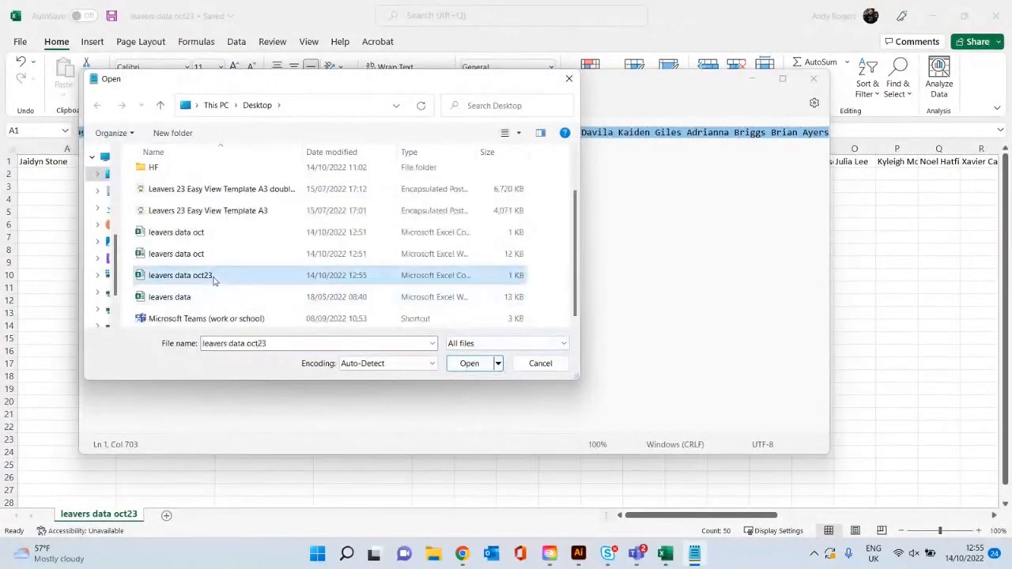
Step: Replace every comma in the name list with a space
{"action": "left_click", "coordinate": [127, 106]}
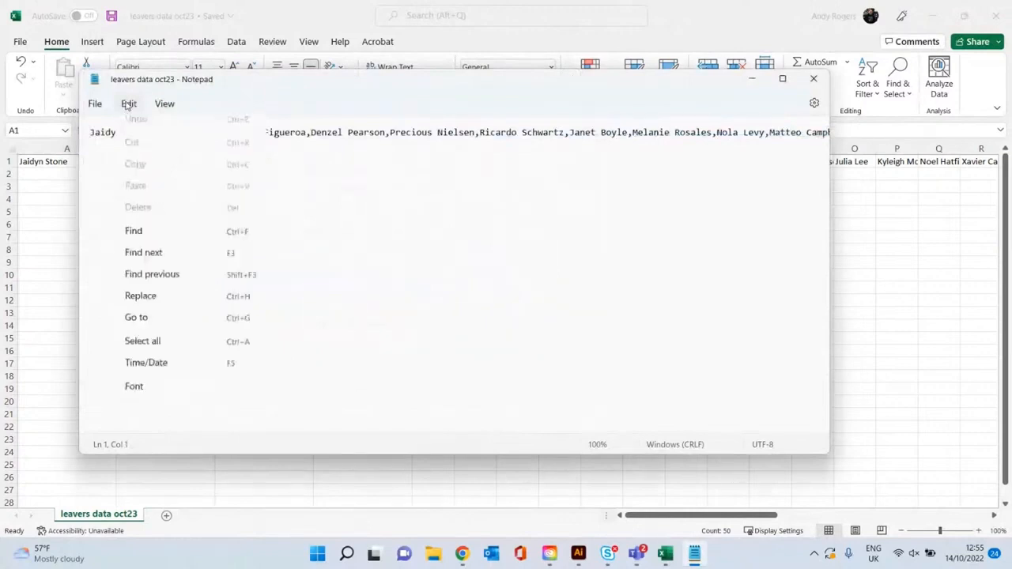
{"action": "left_click", "coordinate": [162, 305]}
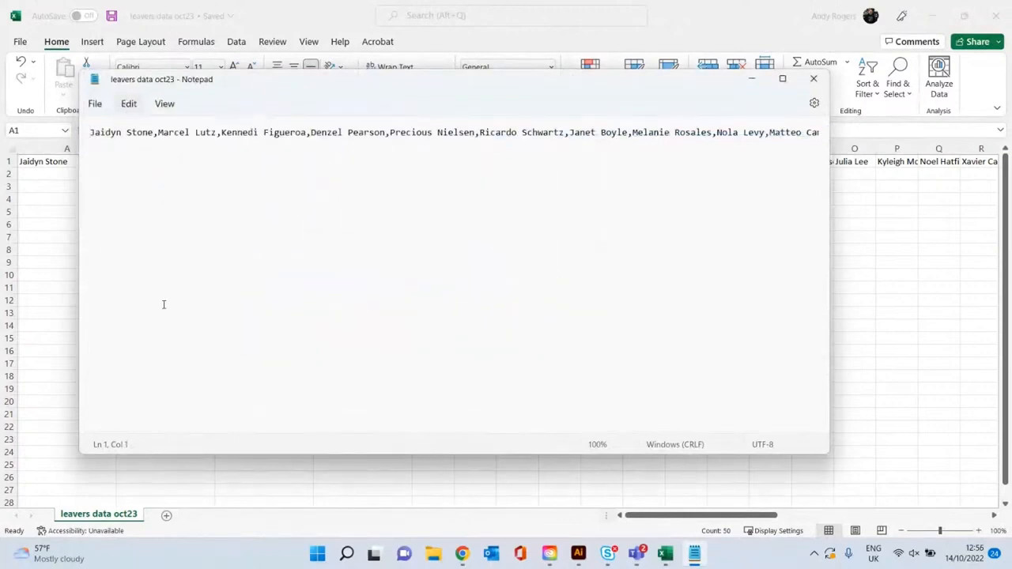
{"action": "type", "text": ","}
{"action": "left_click", "coordinate": [395, 167]}
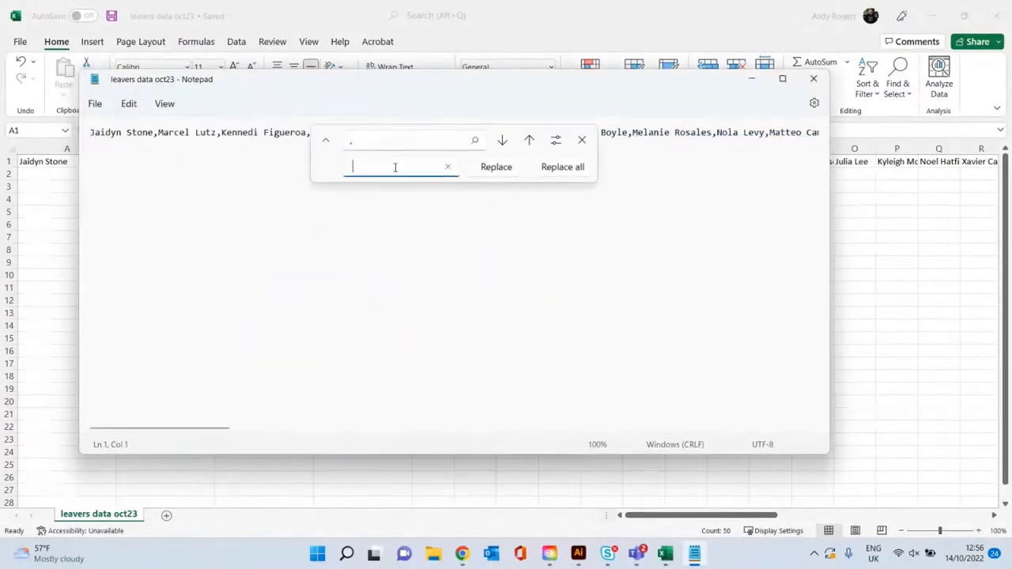
{"action": "left_click", "coordinate": [544, 166]}
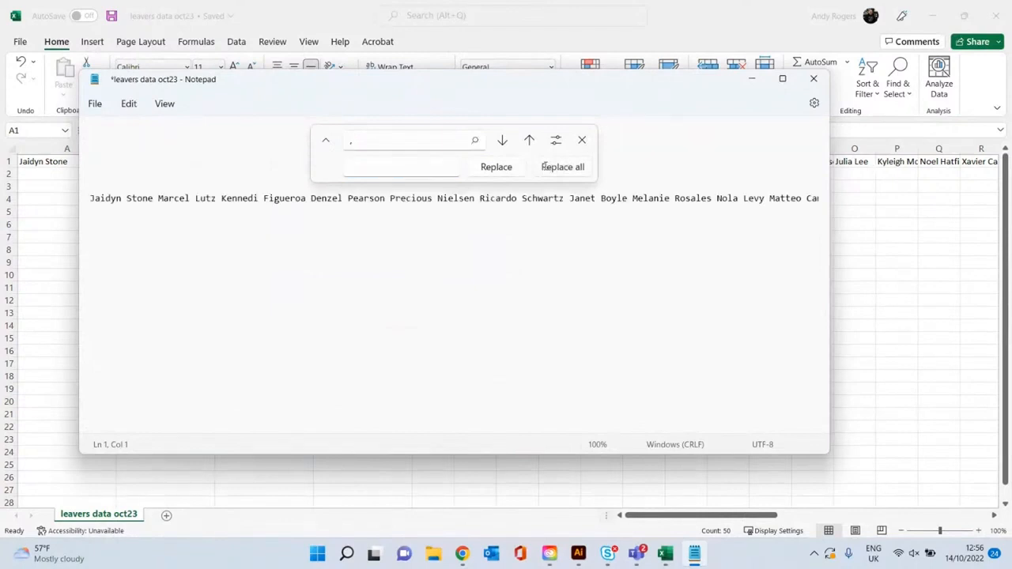
{"action": "left_click", "coordinate": [582, 140]}
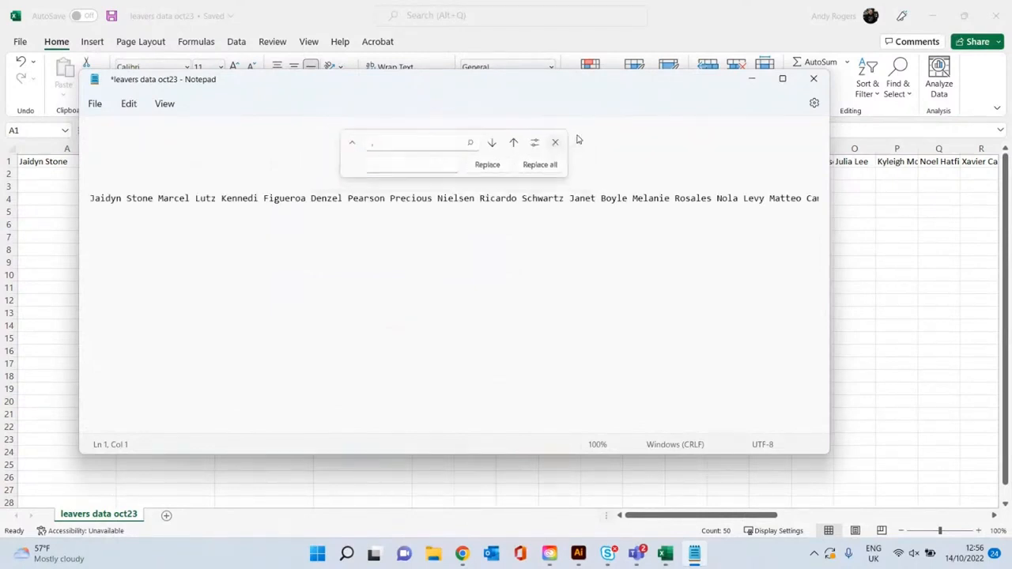
Step: Copy the whole name list and paste it in Illustrator over all the text inside the 23, leaving nothing selected
{"action": "left_click", "coordinate": [128, 103]}
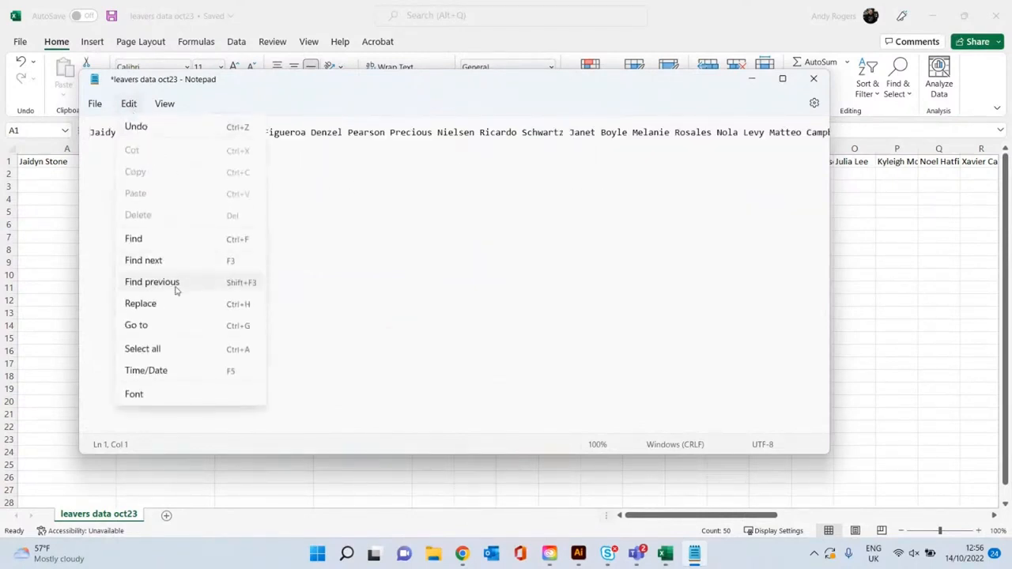
{"action": "left_click", "coordinate": [166, 348]}
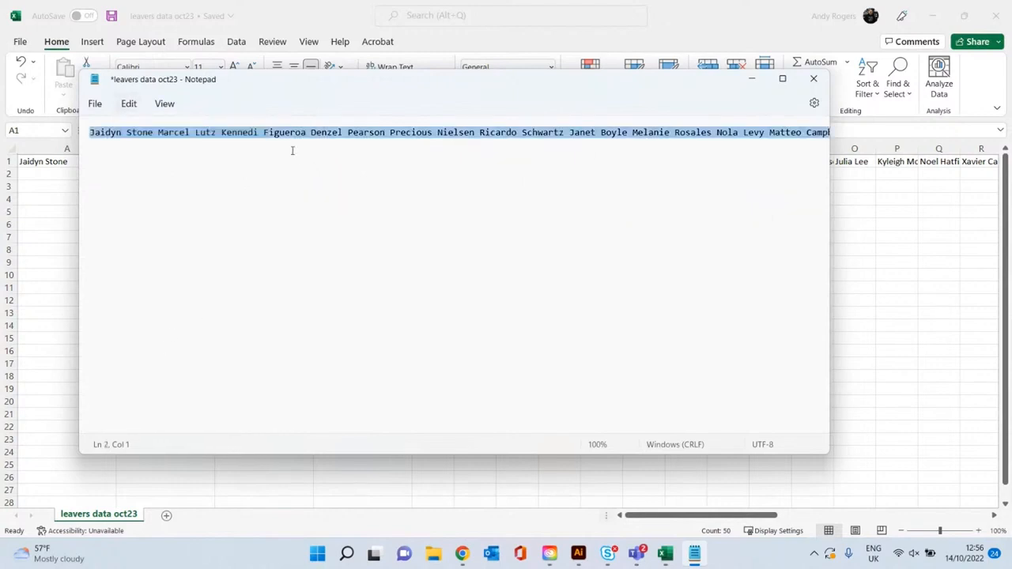
{"action": "left_click", "coordinate": [578, 554]}
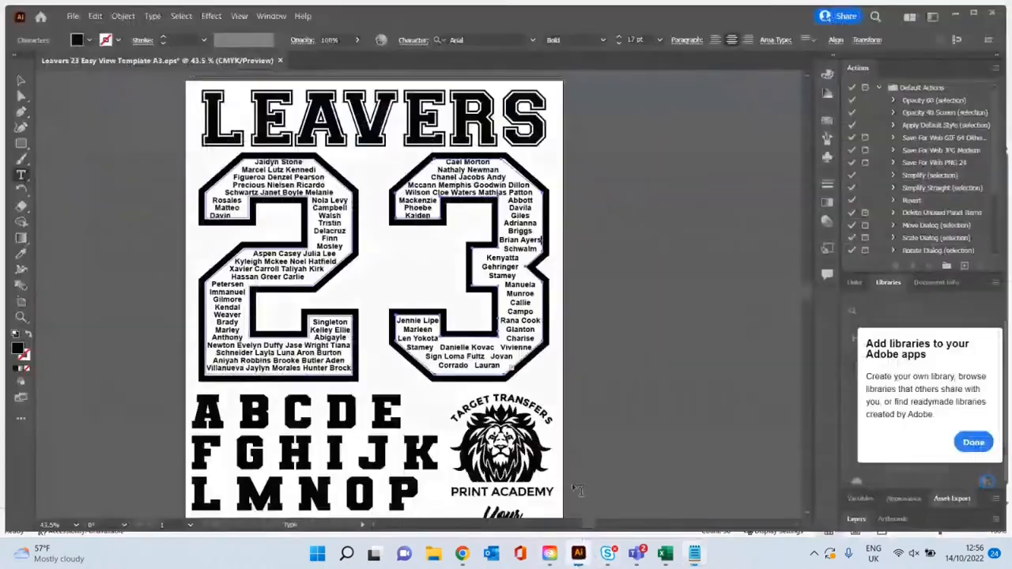
{"action": "key", "text": "ctrl+a"}
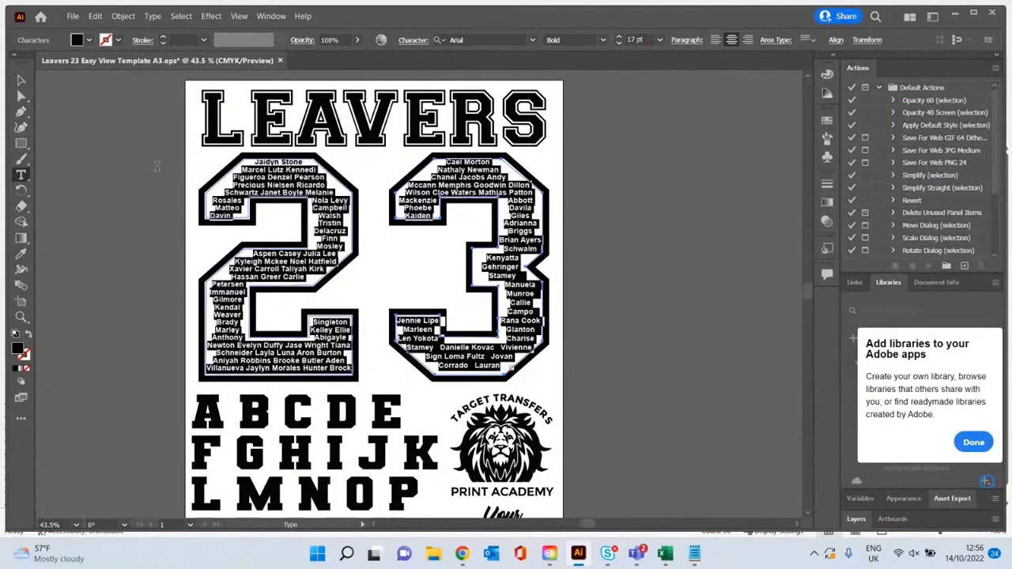
{"action": "key", "text": "ctrl+v"}
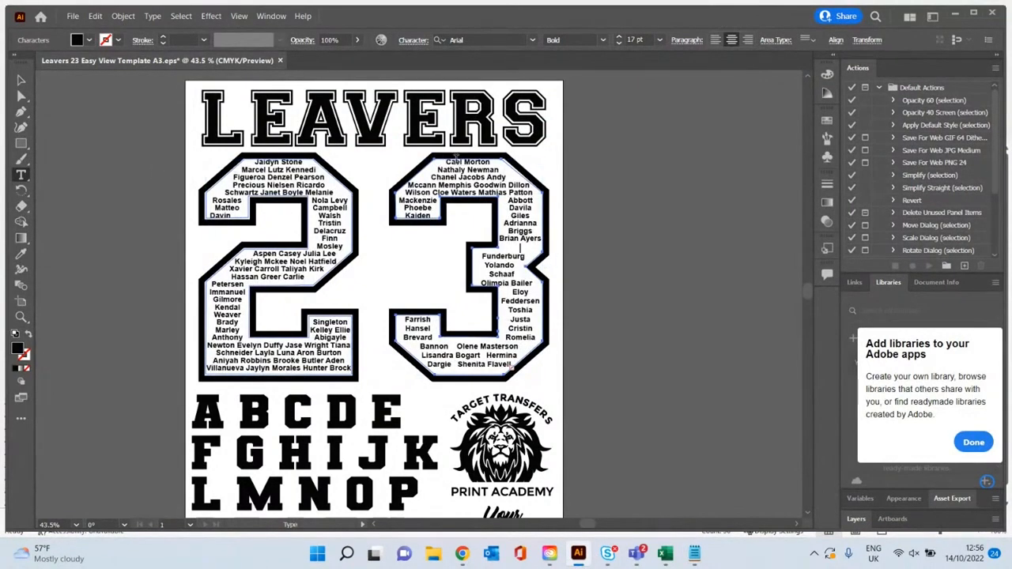
{"action": "left_click", "coordinate": [21, 80]}
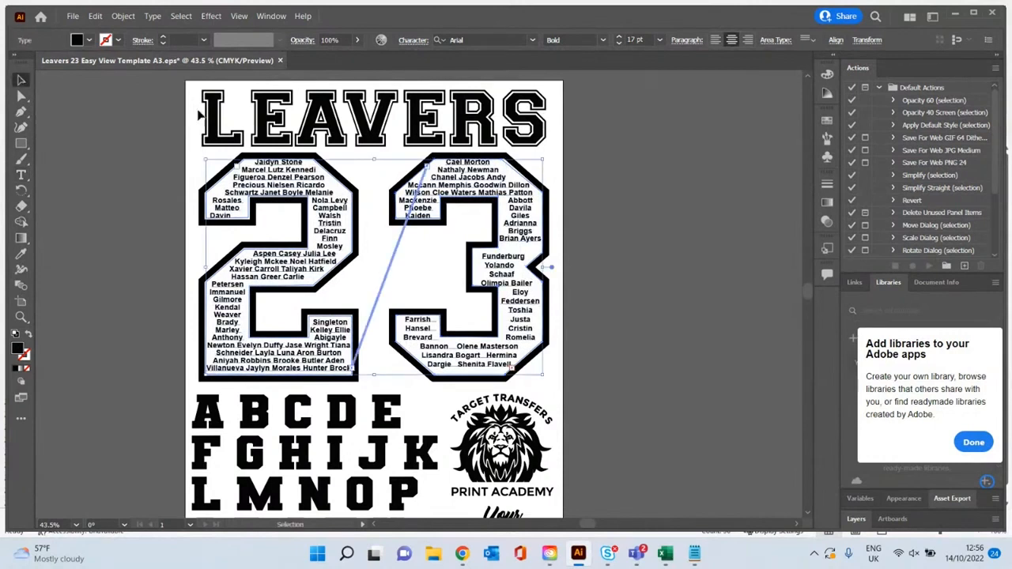
{"action": "left_click", "coordinate": [575, 156]}
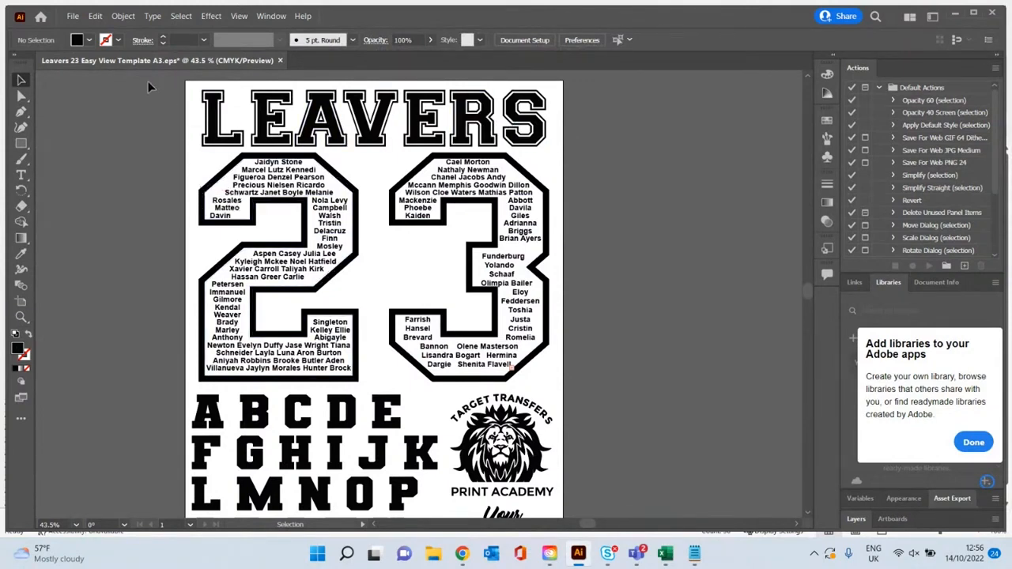
Step: Try filling all the template artwork with pink, and undo the recolouring
{"action": "scroll", "coordinate": [148, 80], "scroll_direction": "down", "scroll_amount": 1}
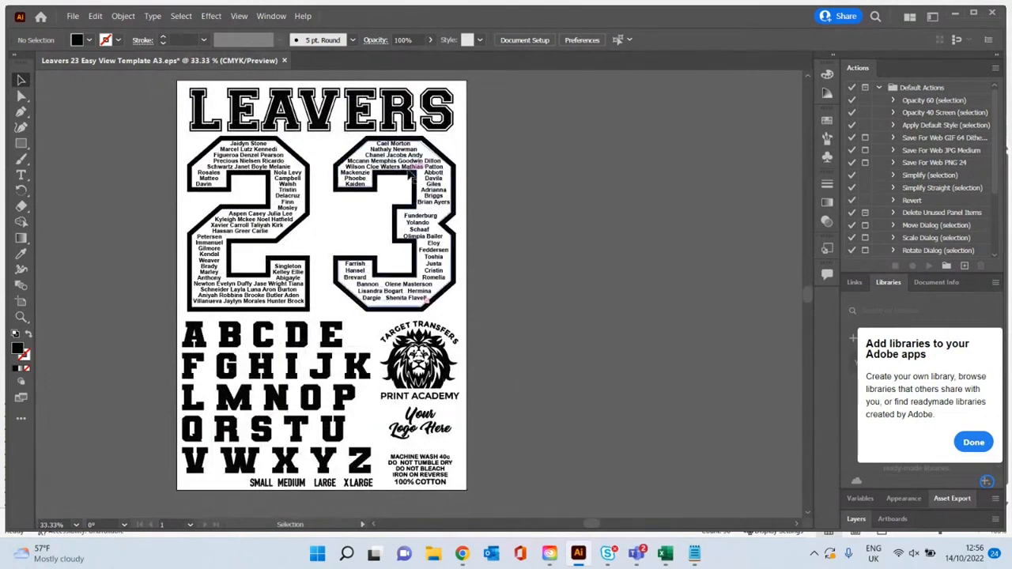
{"action": "left_click_drag", "start_coordinate": [140, 92], "coordinate": [502, 494]}
{"action": "left_click", "coordinate": [88, 39]}
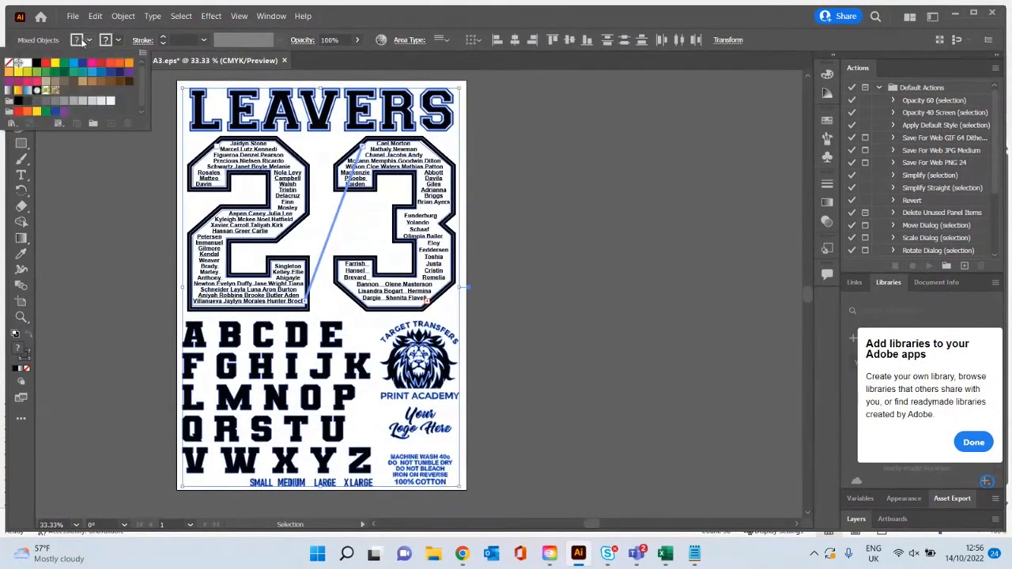
{"action": "left_click", "coordinate": [94, 64]}
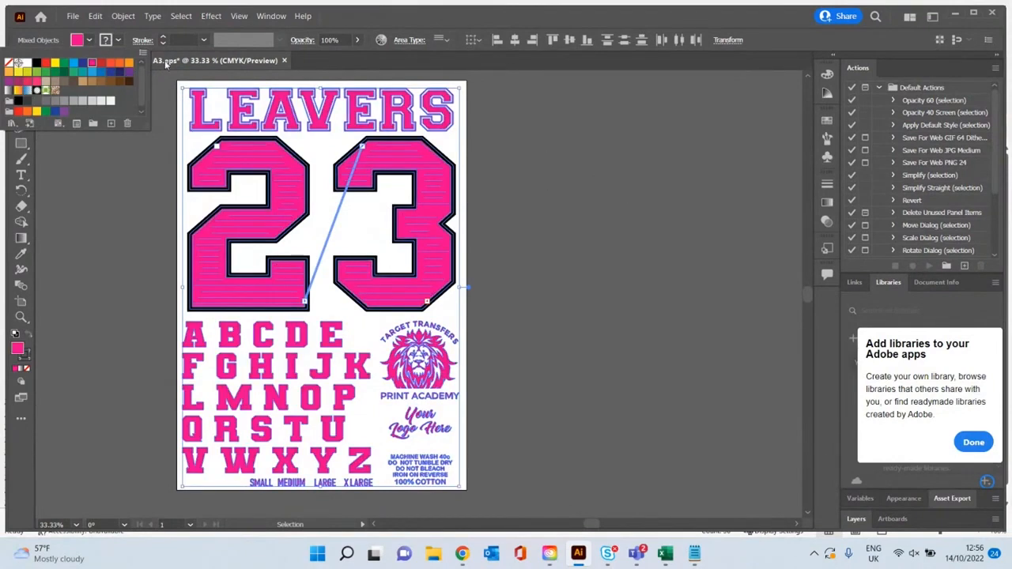
{"action": "left_click", "coordinate": [507, 173]}
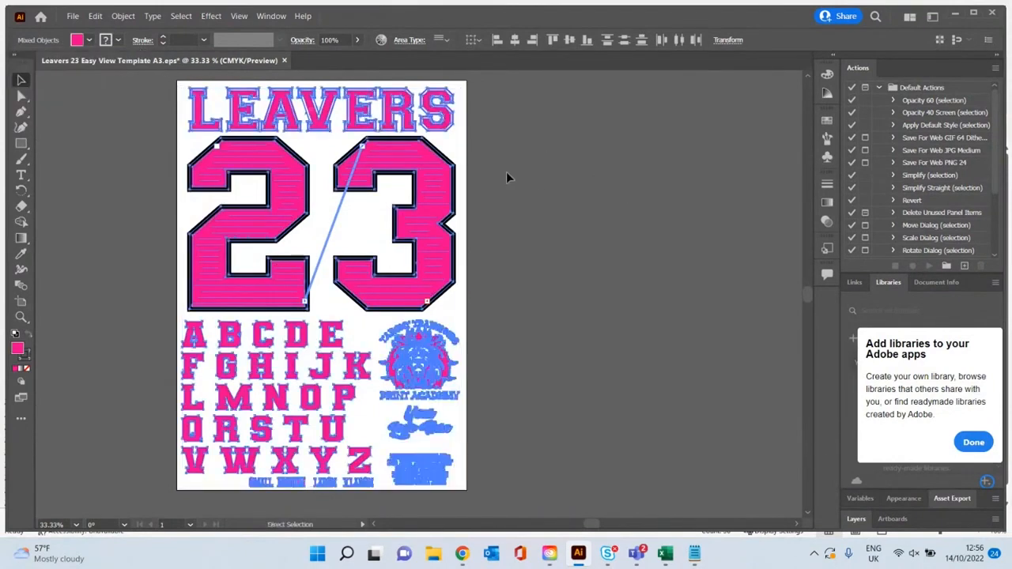
{"action": "key", "text": "ctrl+z"}
{"action": "left_click", "coordinate": [523, 178]}
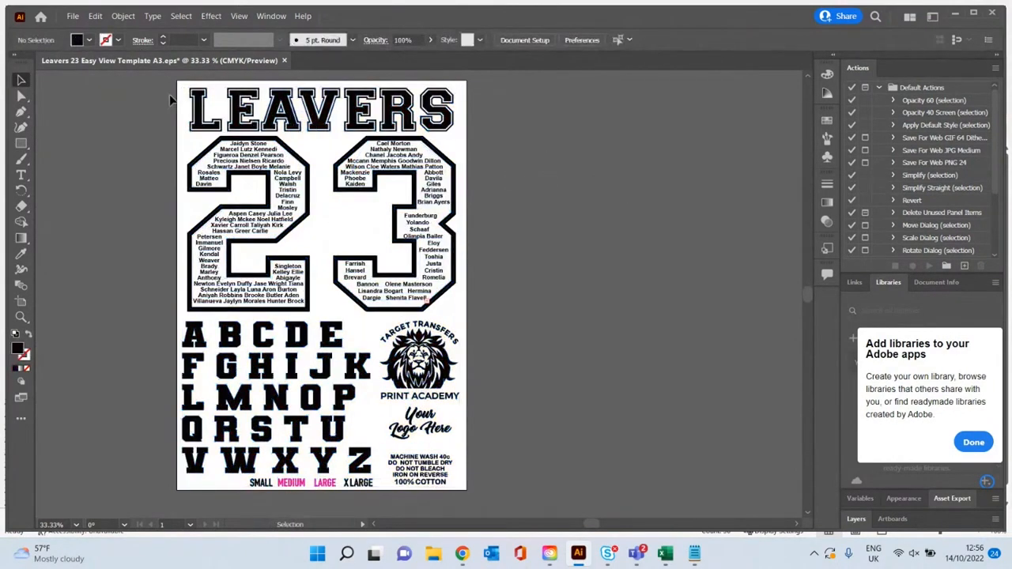
Step: Fill the LEAVERS heading with red and deselect it
{"action": "left_click", "coordinate": [454, 117]}
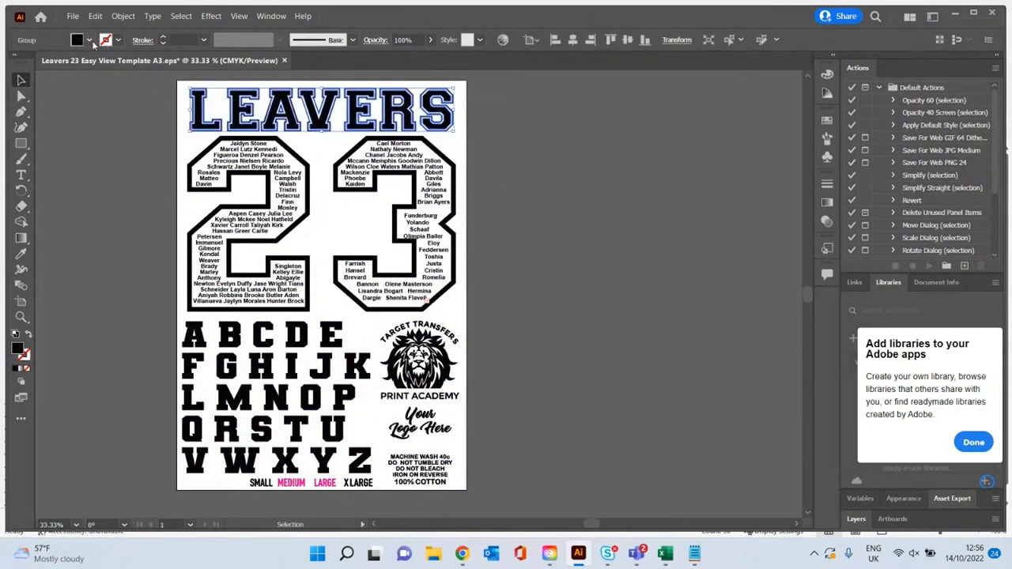
{"action": "left_click", "coordinate": [88, 39]}
{"action": "left_click", "coordinate": [47, 62]}
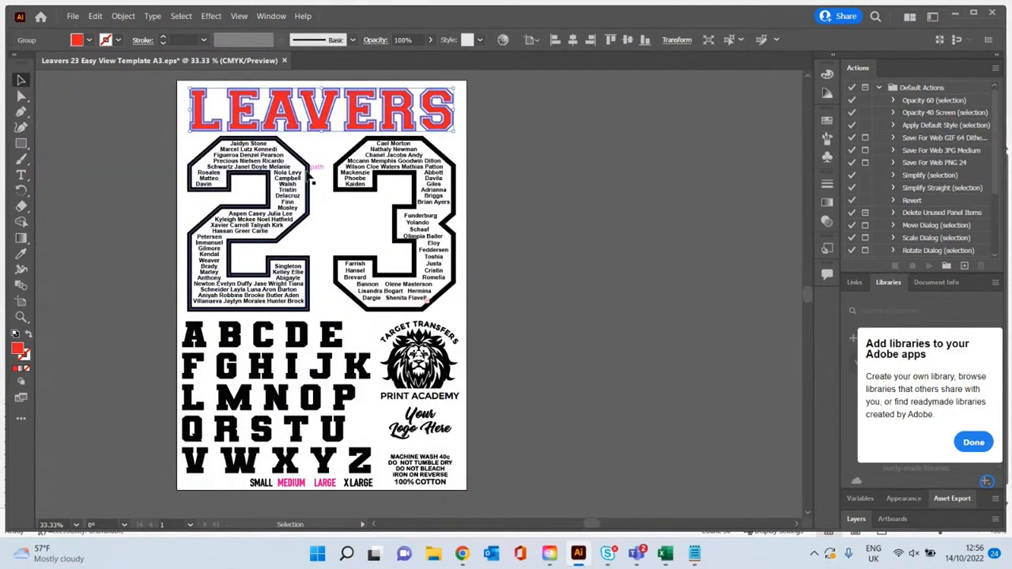
{"action": "left_click", "coordinate": [158, 164]}
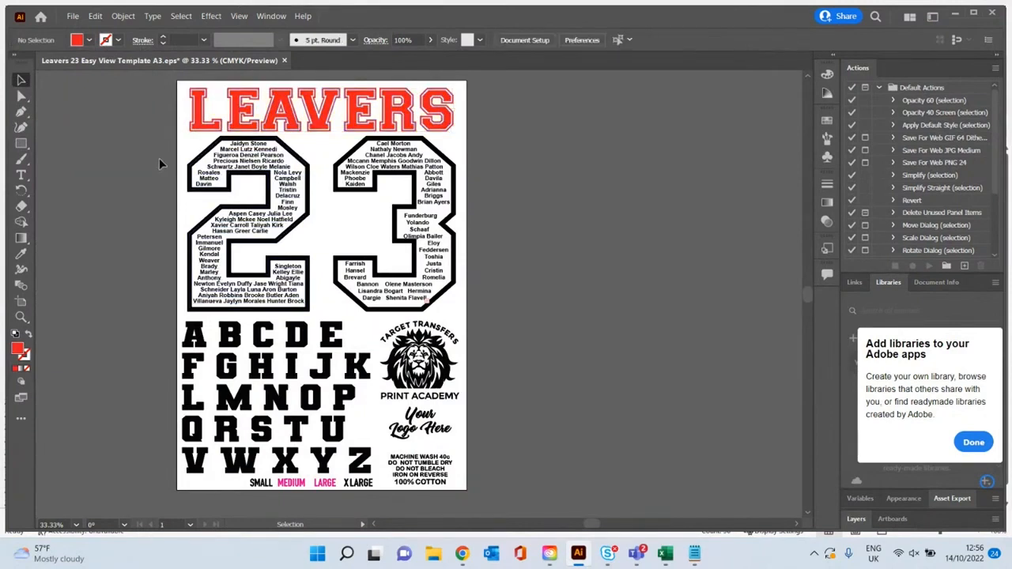
Step: Fill the Target Transfers Print Academy lion logo with light blue and deselect it
{"action": "scroll", "coordinate": [158, 164], "scroll_direction": "up", "scroll_amount": 3}
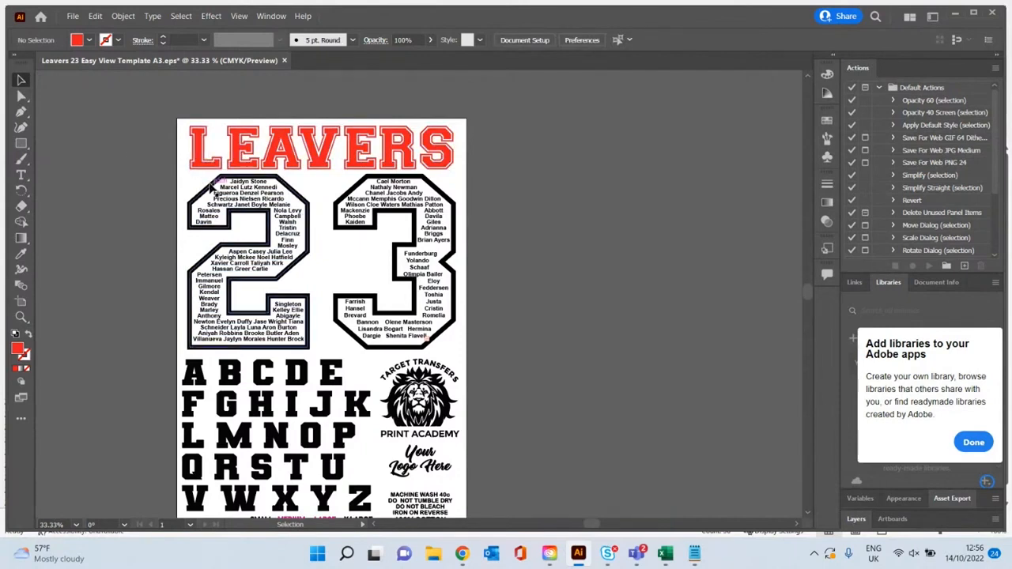
{"action": "left_click", "coordinate": [419, 395]}
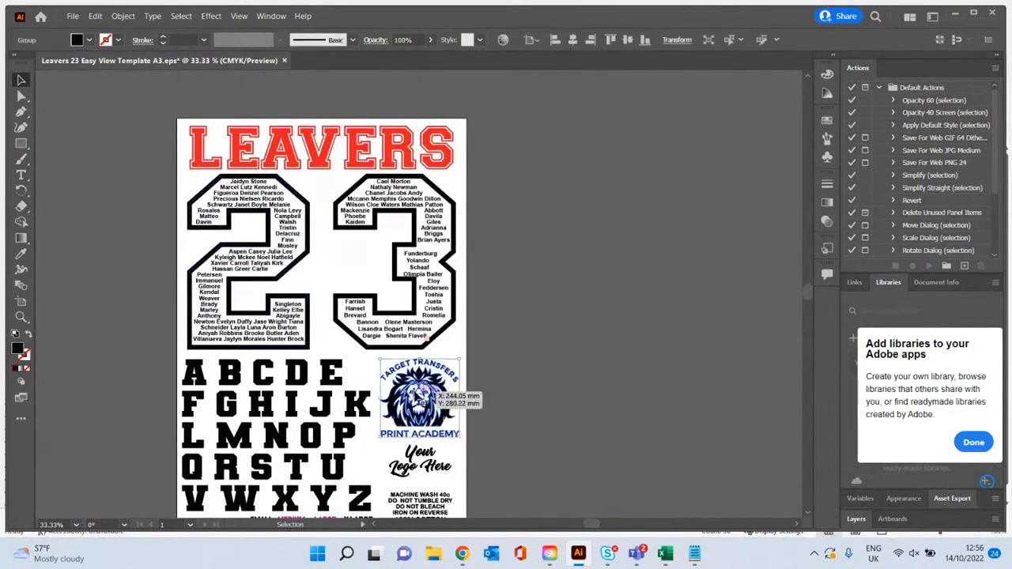
{"action": "left_click", "coordinate": [88, 40]}
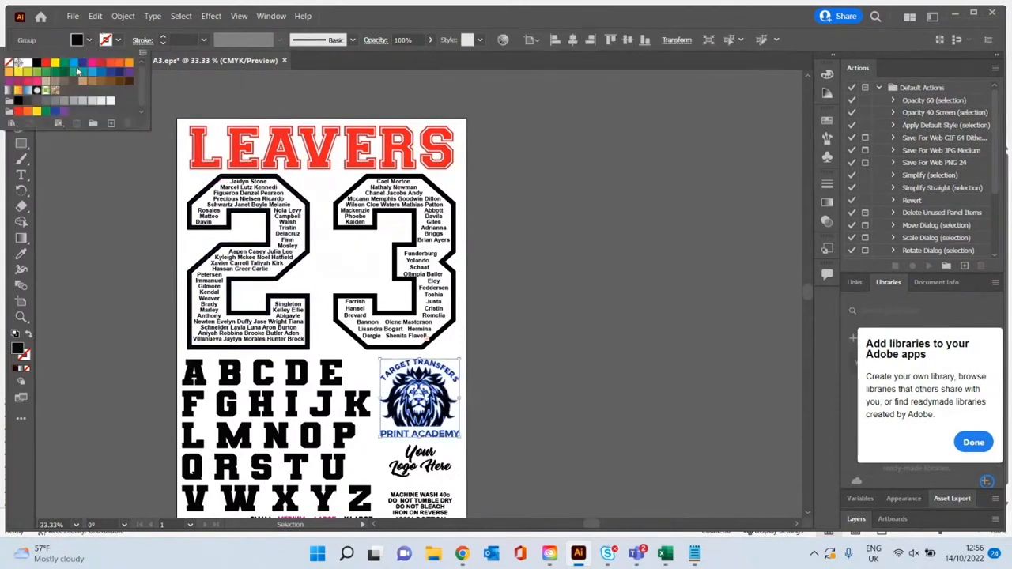
{"action": "left_click", "coordinate": [73, 62]}
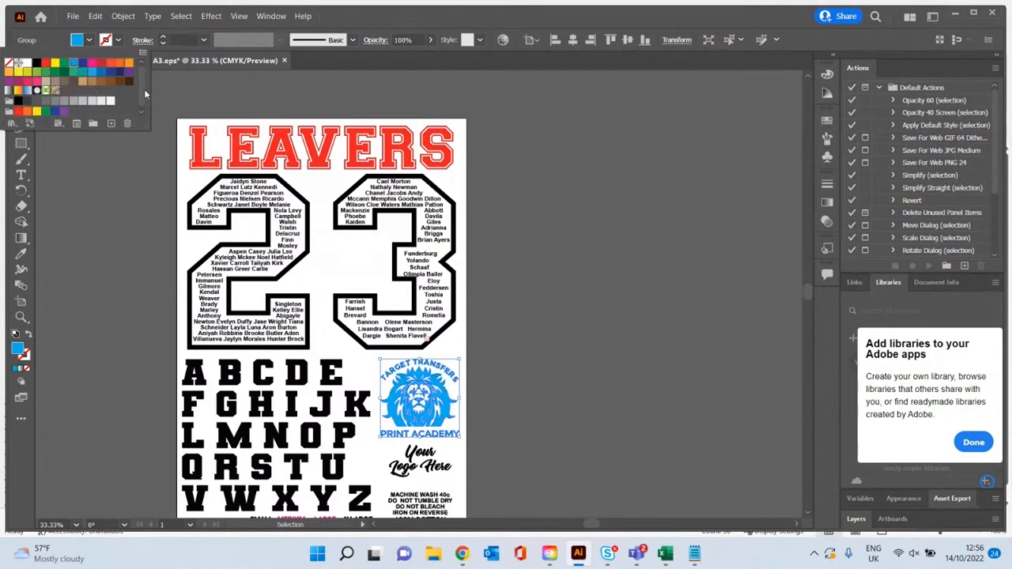
{"action": "left_click", "coordinate": [517, 198]}
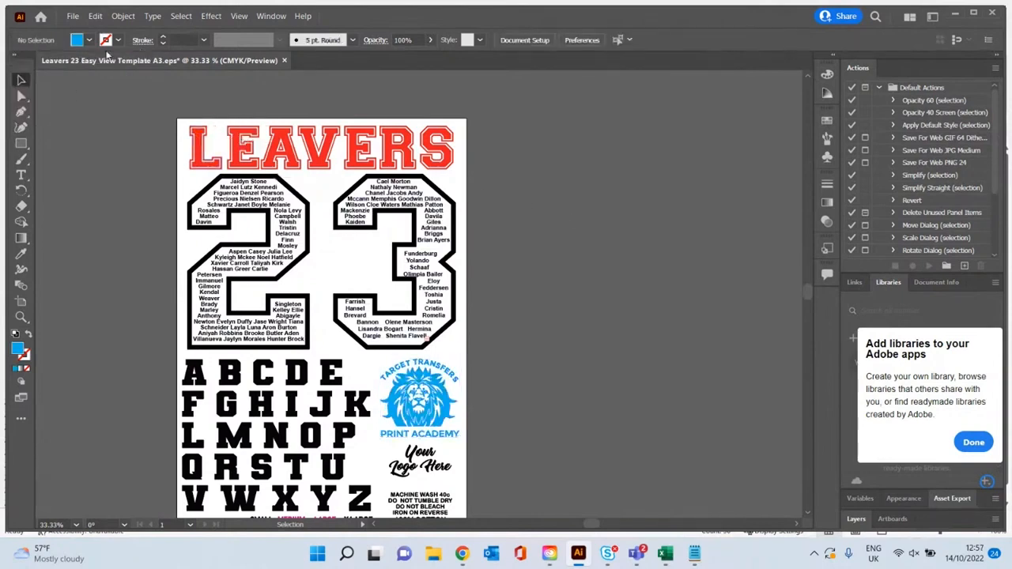
Step: Try saving the template on the computer in Illustrator EPS format, and cancel the save
{"action": "left_click", "coordinate": [72, 17]}
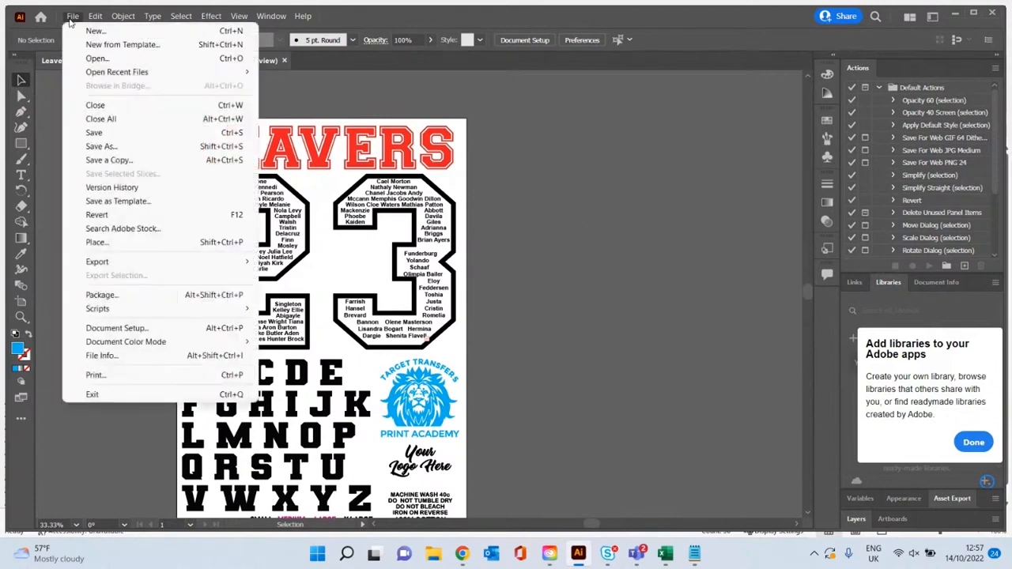
{"action": "left_click", "coordinate": [106, 147]}
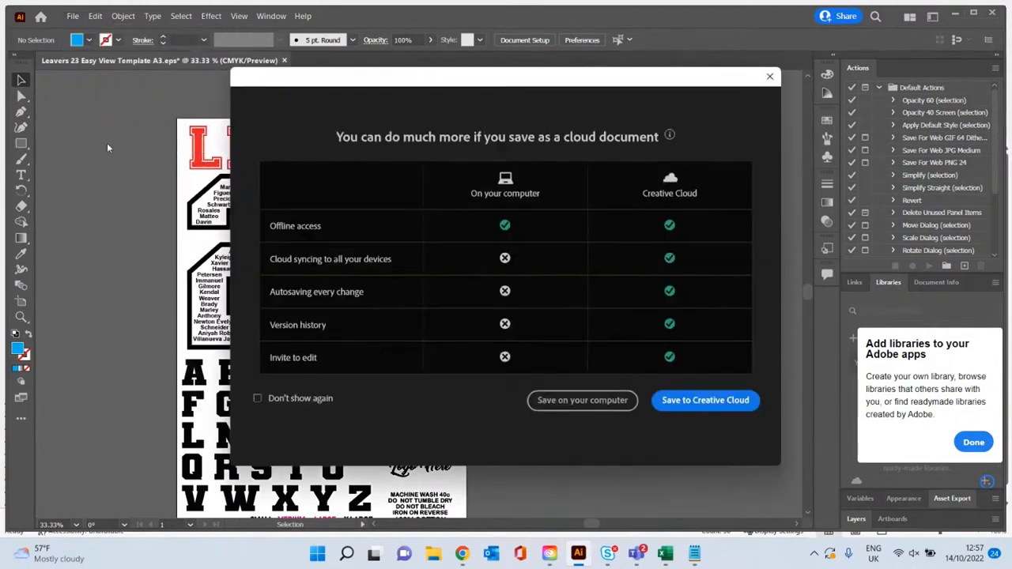
{"action": "left_click", "coordinate": [580, 399]}
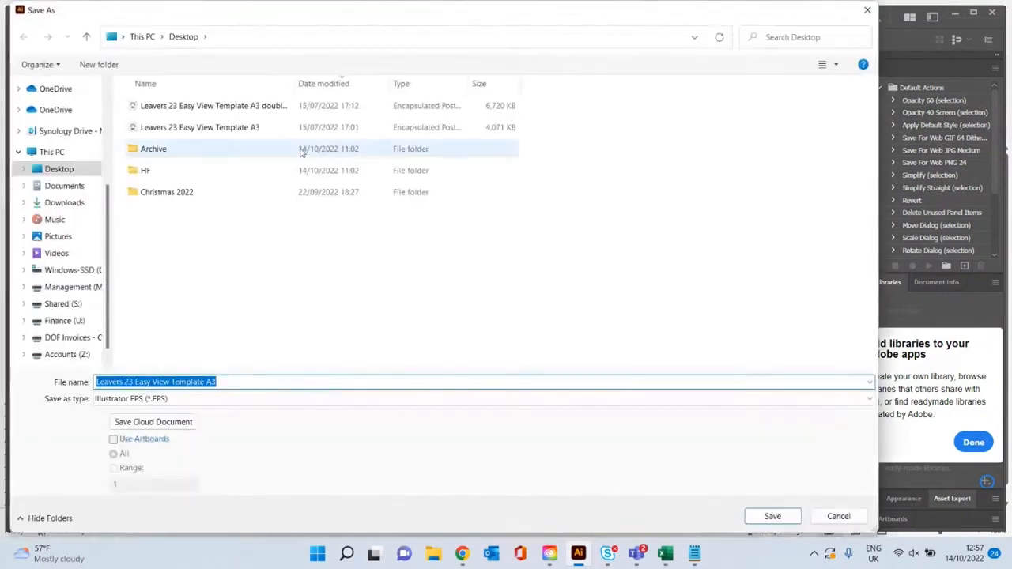
{"action": "left_click", "coordinate": [174, 399]}
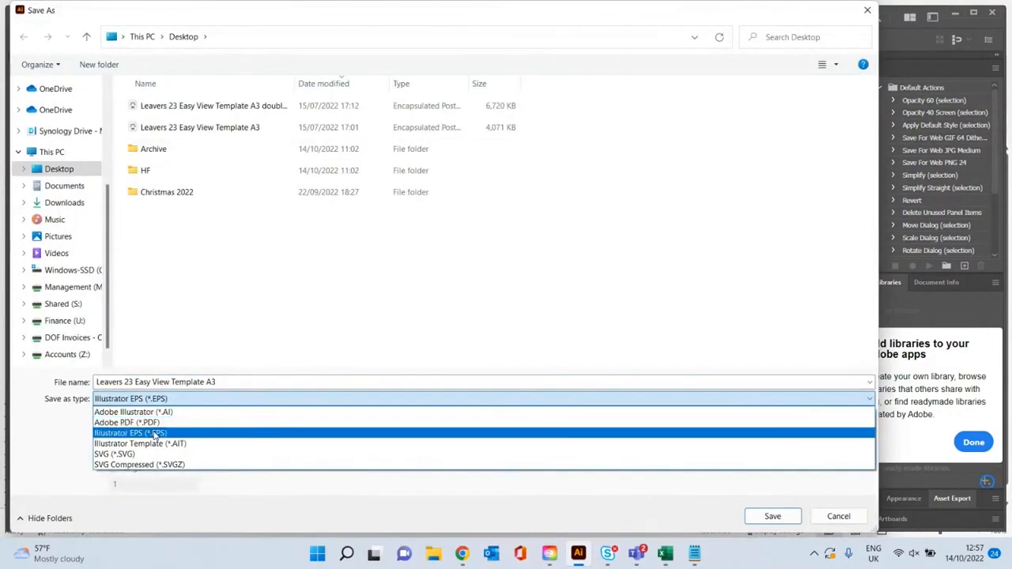
{"action": "left_click", "coordinate": [156, 434]}
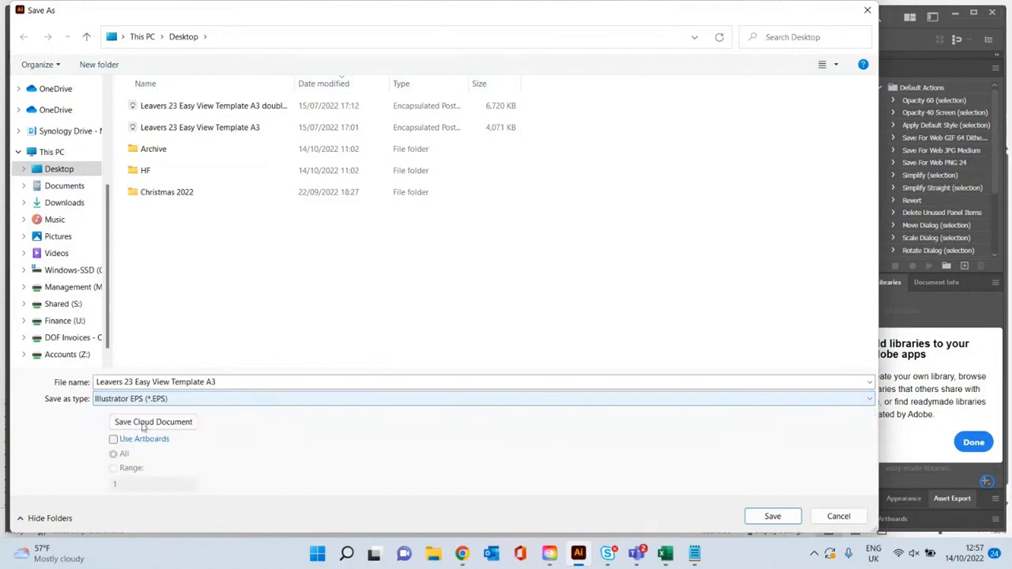
{"action": "left_click", "coordinate": [832, 518]}
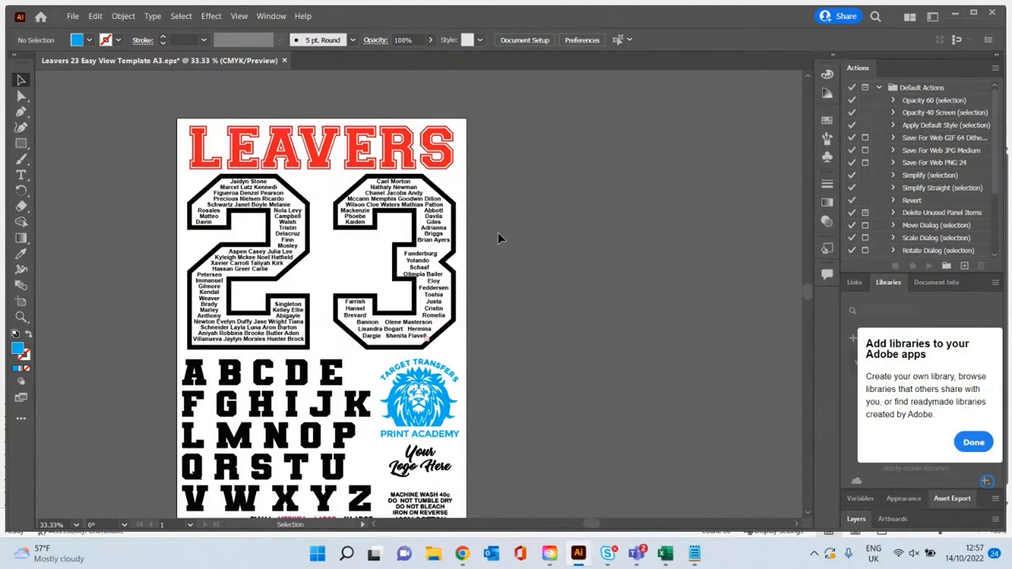
Step: Switch to the Leavers 2023 page in Chrome and go to the site's home page
{"action": "mouse_move", "coordinate": [474, 557]}
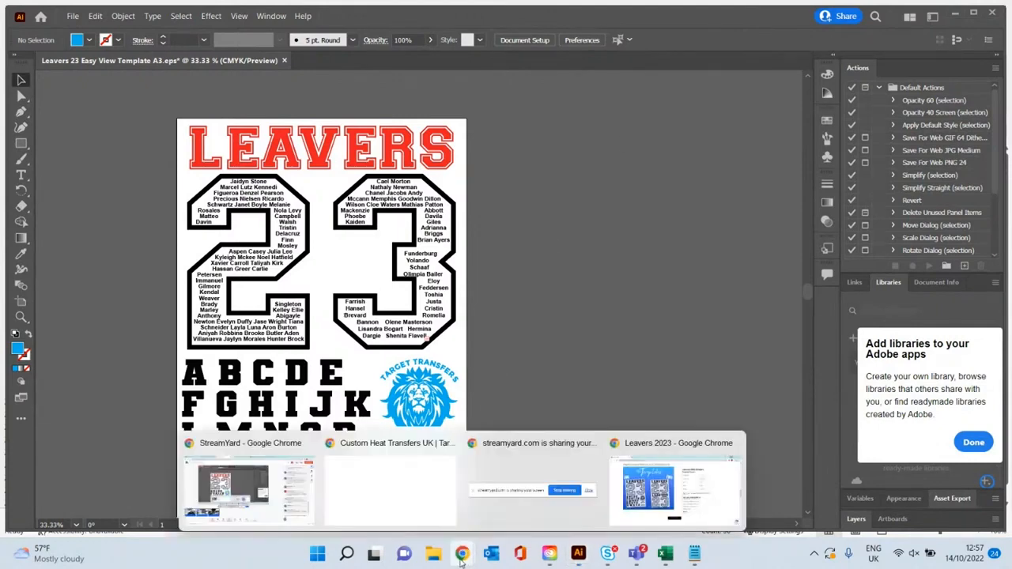
{"action": "left_click", "coordinate": [663, 447]}
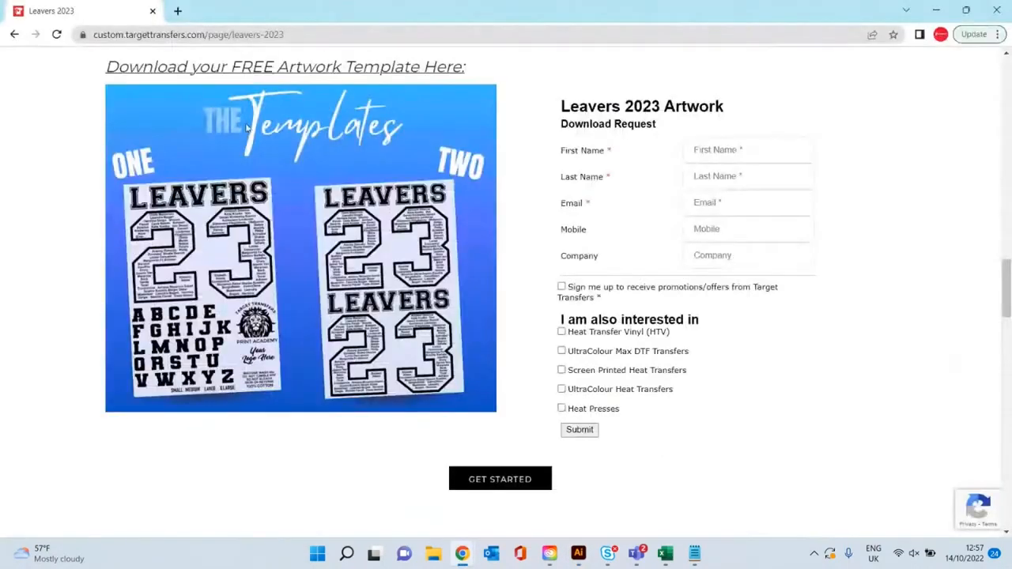
{"action": "scroll", "coordinate": [173, 160], "scroll_direction": "up", "scroll_amount": 15}
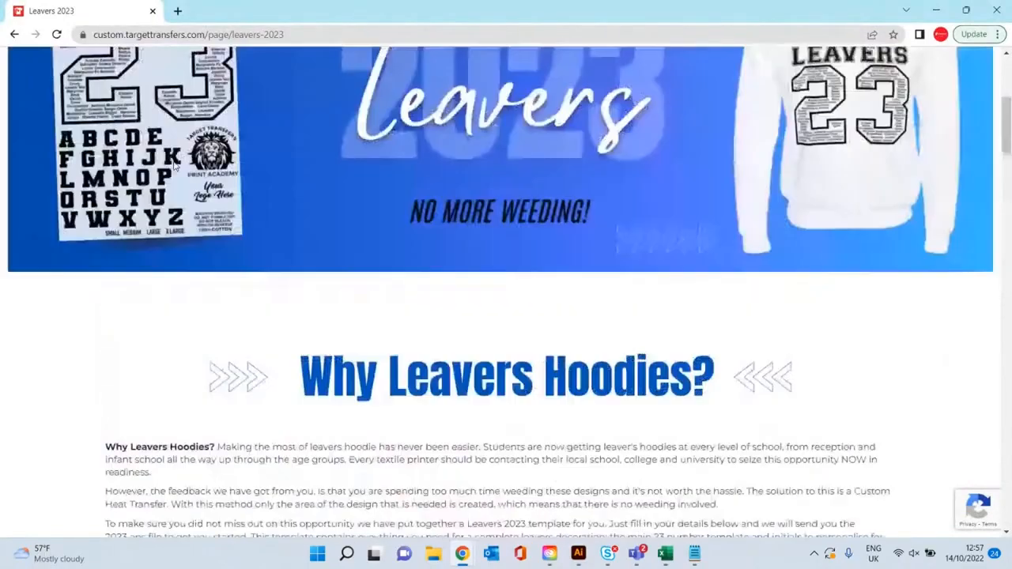
{"action": "scroll", "coordinate": [173, 161], "scroll_direction": "up", "scroll_amount": 4}
{"action": "mouse_move", "coordinate": [340, 99]}
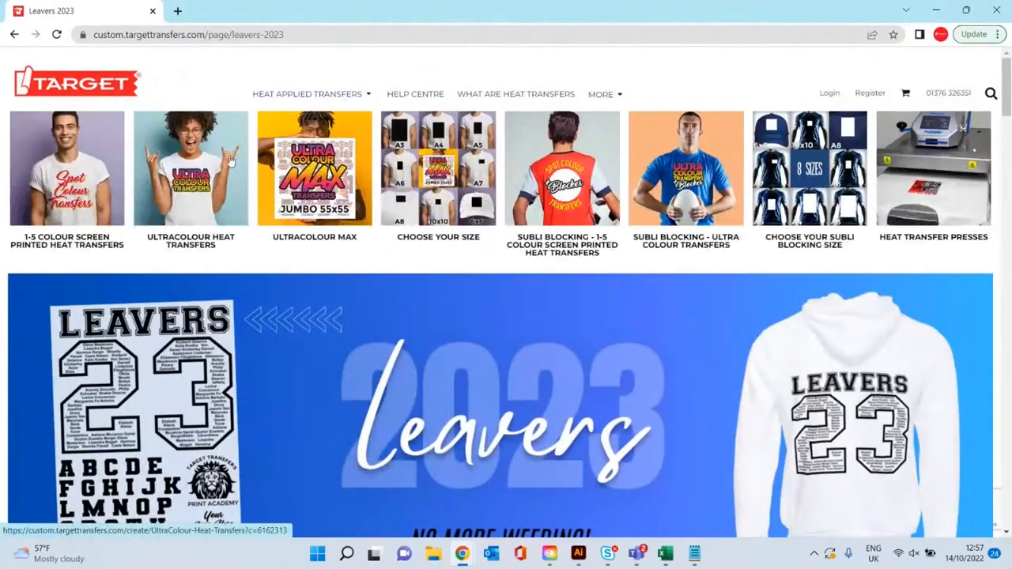
{"action": "left_click", "coordinate": [91, 78]}
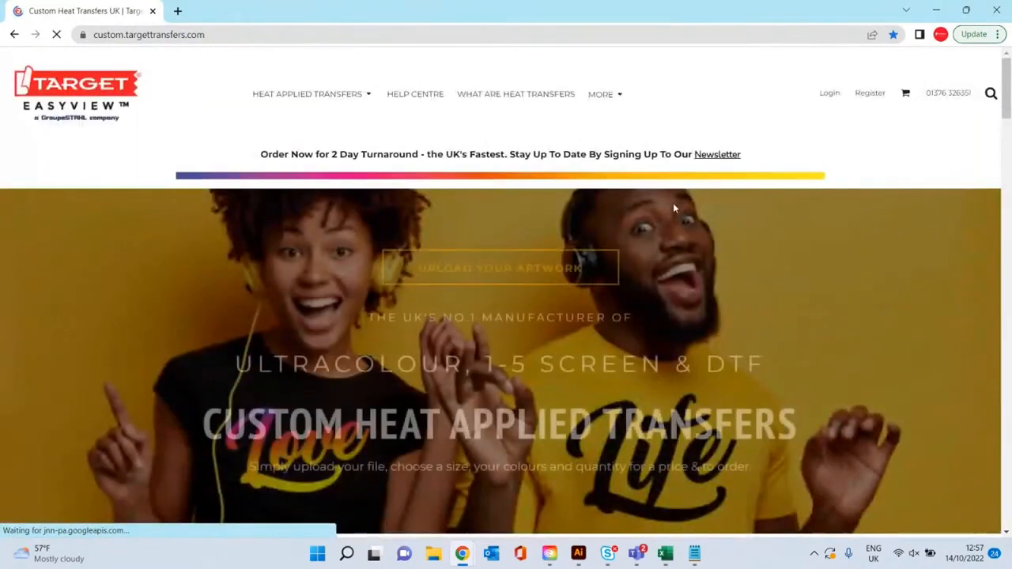
Step: Choose 1-5 colour screen printed heat transfers and open the A3 size in the designer
{"action": "scroll", "coordinate": [217, 181], "scroll_direction": "down", "scroll_amount": 3}
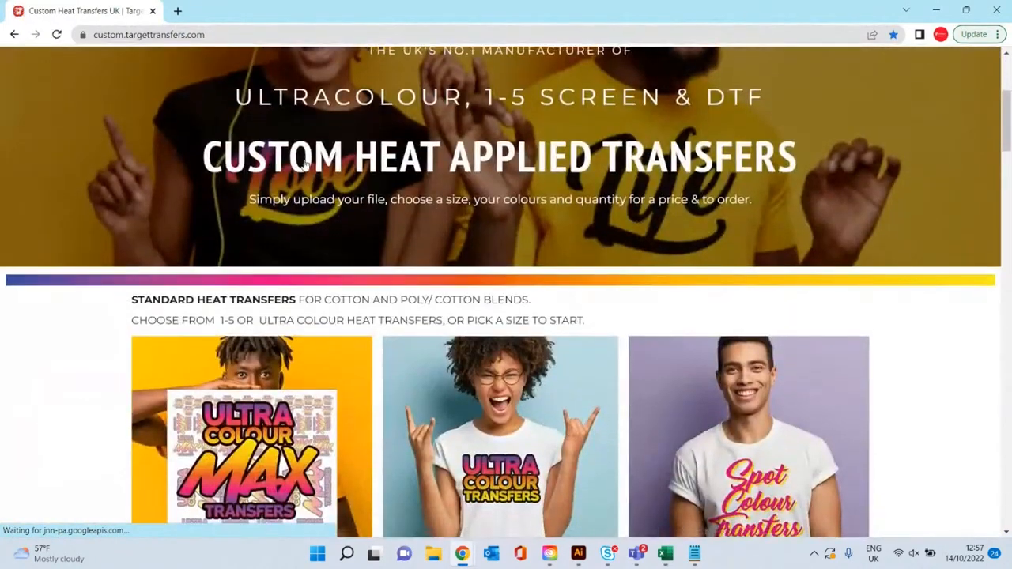
{"action": "scroll", "coordinate": [484, 151], "scroll_direction": "down", "scroll_amount": 2}
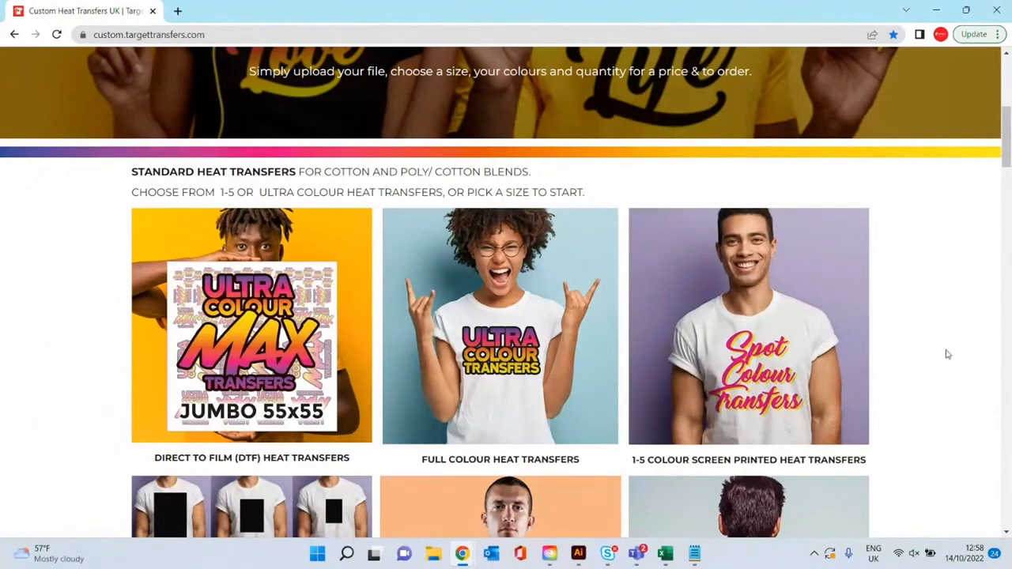
{"action": "left_click", "coordinate": [807, 316]}
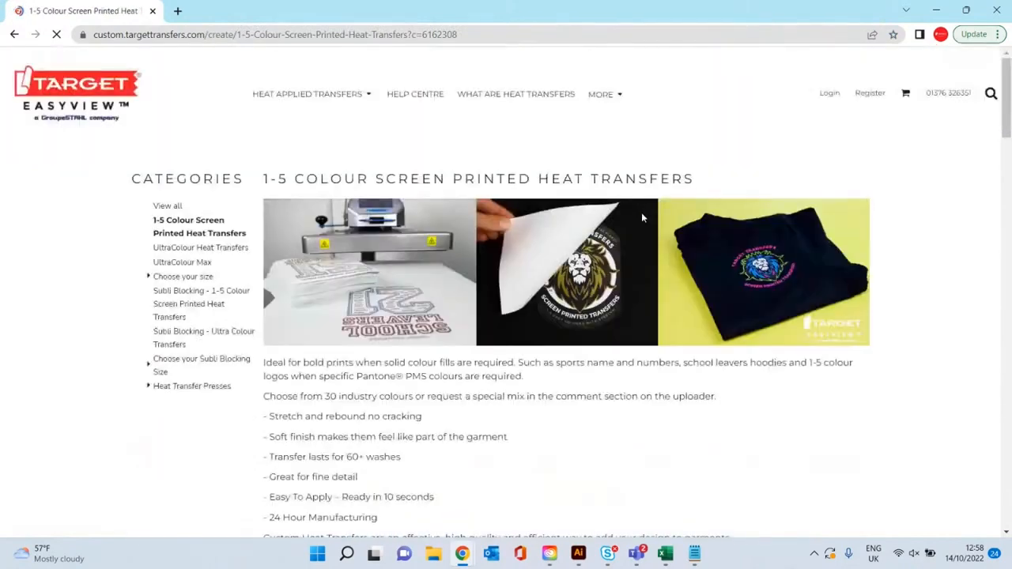
{"action": "scroll", "coordinate": [632, 212], "scroll_direction": "down", "scroll_amount": 3}
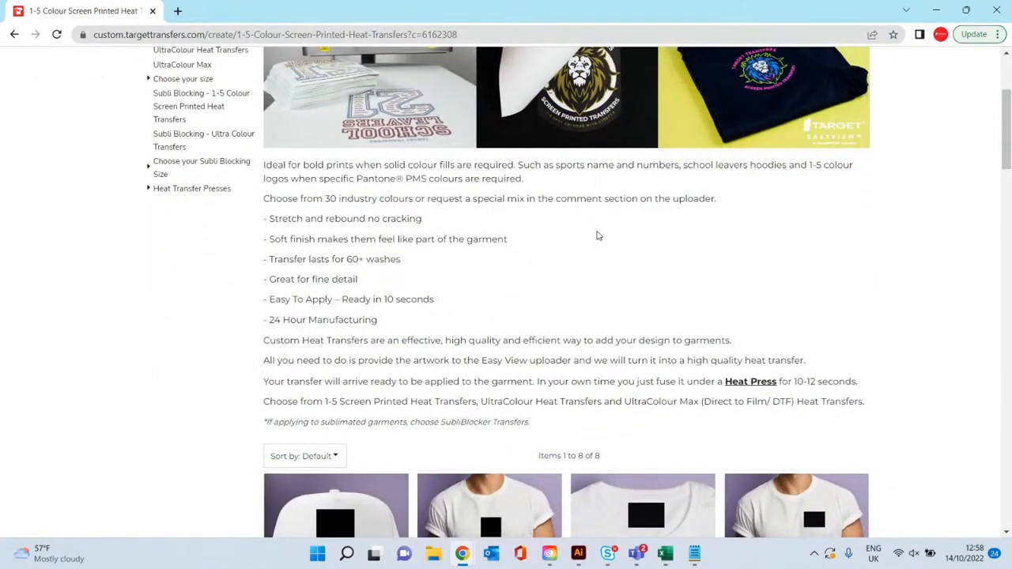
{"action": "scroll", "coordinate": [610, 195], "scroll_direction": "down", "scroll_amount": 6}
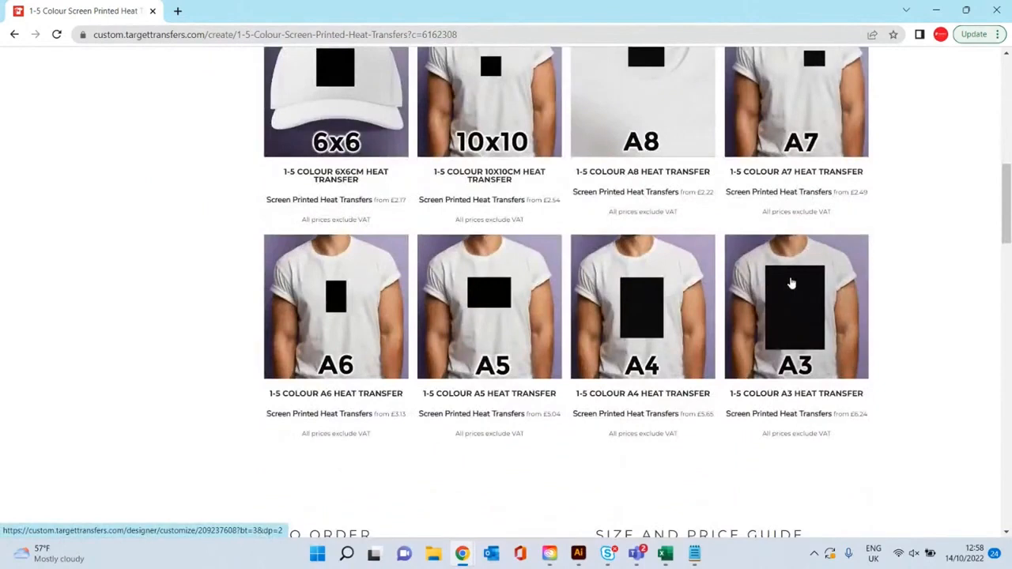
{"action": "left_click", "coordinate": [792, 283]}
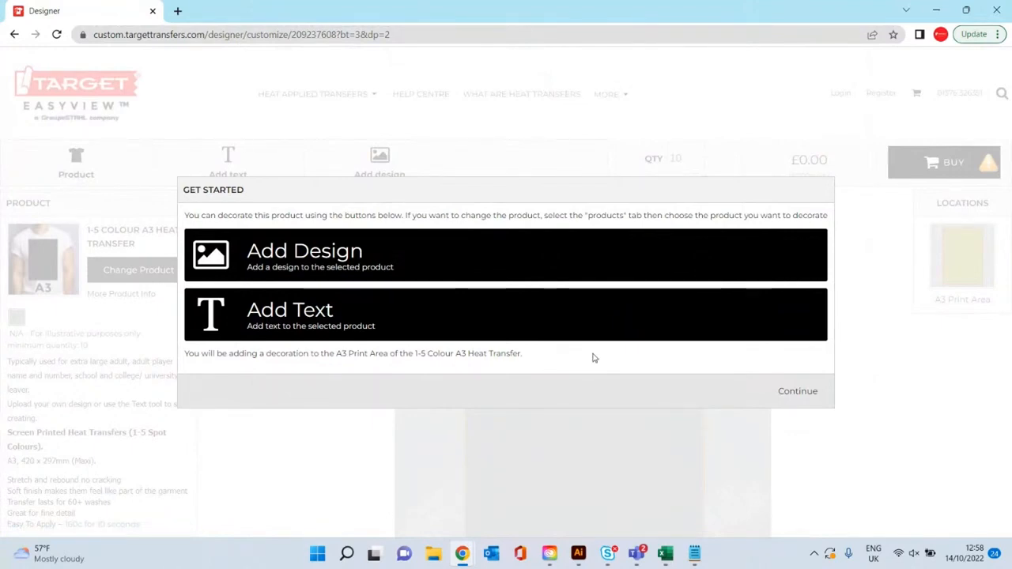
Step: Add a screen printed heat transfers design by uploading Leavers 23 Easy View Template A3 from the Desktop
{"action": "left_click", "coordinate": [545, 255]}
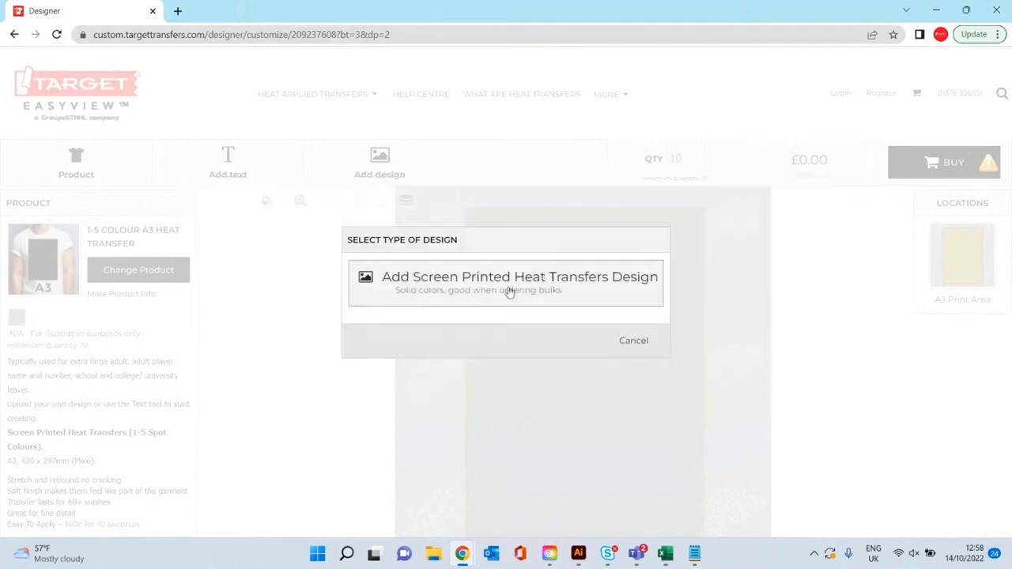
{"action": "left_click", "coordinate": [528, 286]}
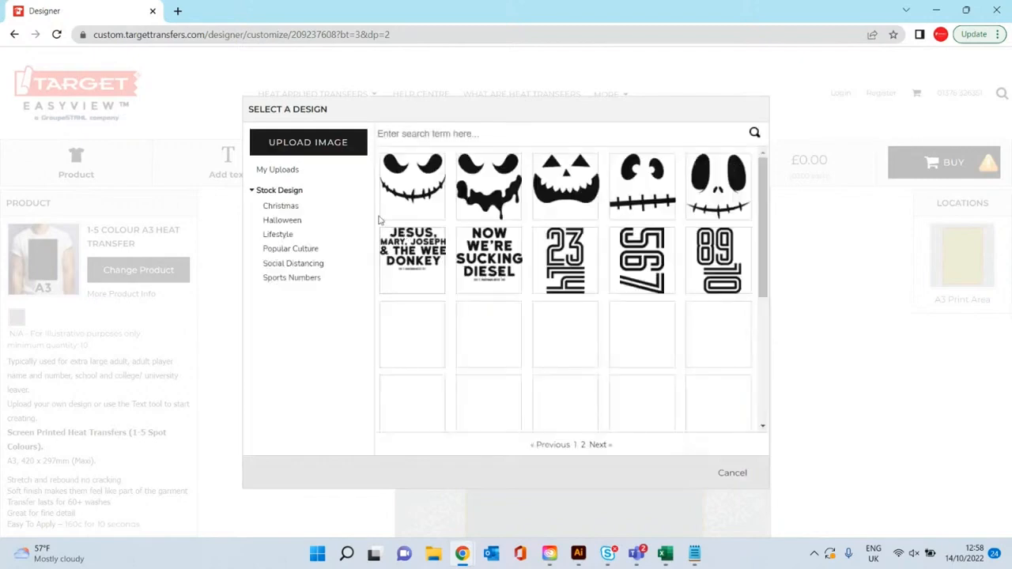
{"action": "left_click", "coordinate": [336, 144]}
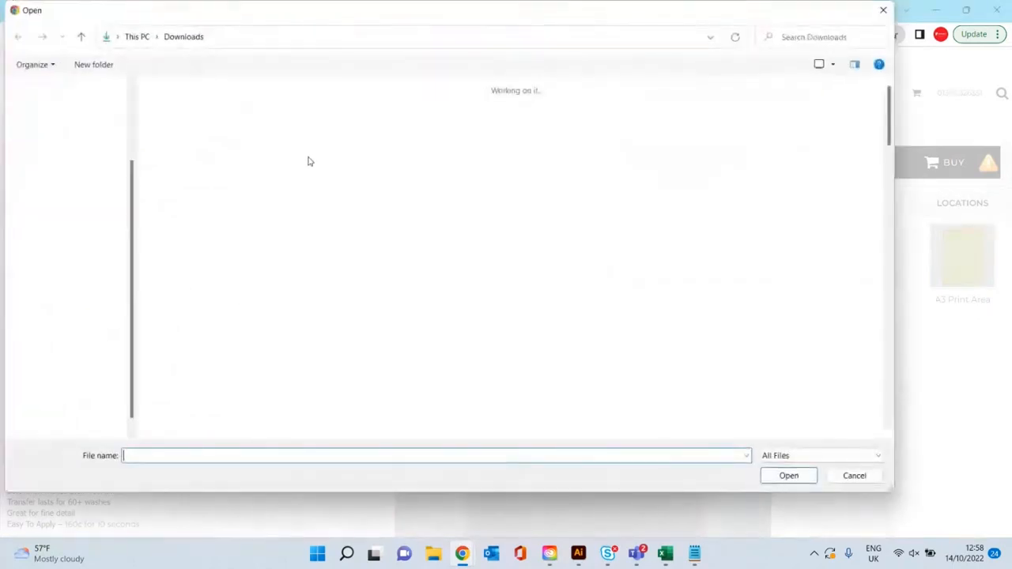
{"action": "scroll", "coordinate": [69, 146], "scroll_direction": "up", "scroll_amount": 2}
{"action": "scroll", "coordinate": [69, 147], "scroll_direction": "up", "scroll_amount": 1}
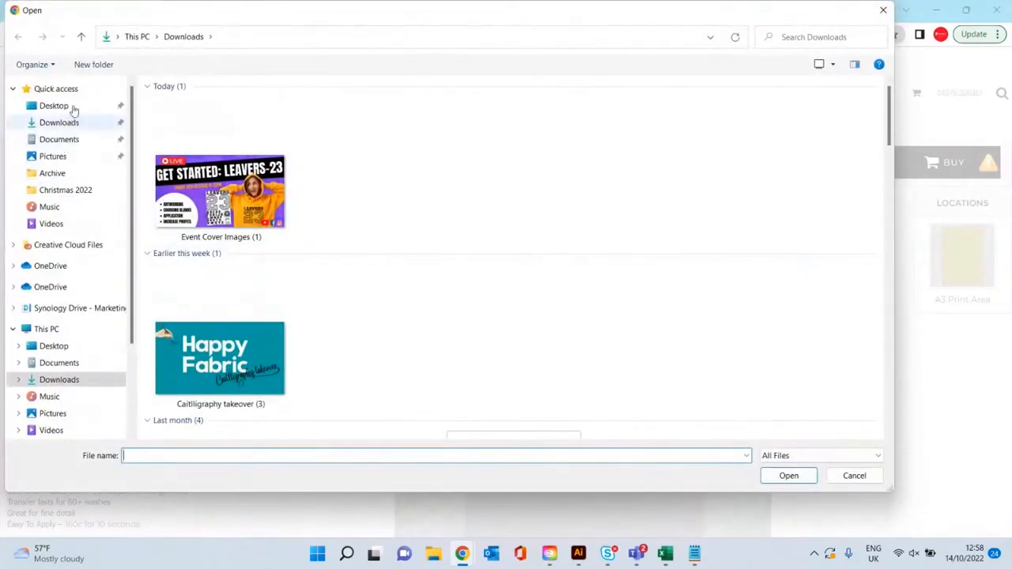
{"action": "left_click", "coordinate": [71, 106]}
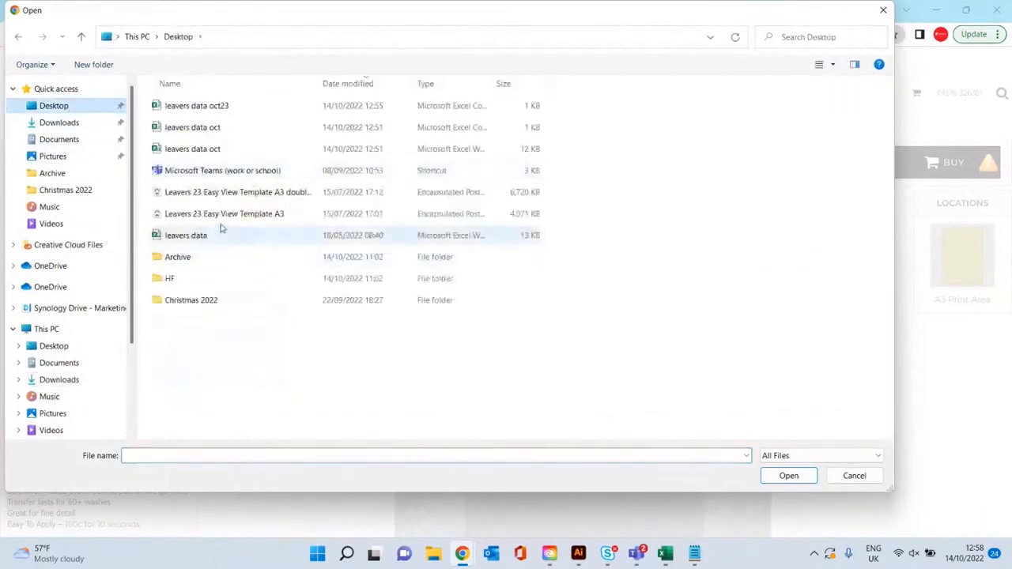
{"action": "left_click", "coordinate": [225, 213]}
{"action": "double_click", "coordinate": [242, 214]}
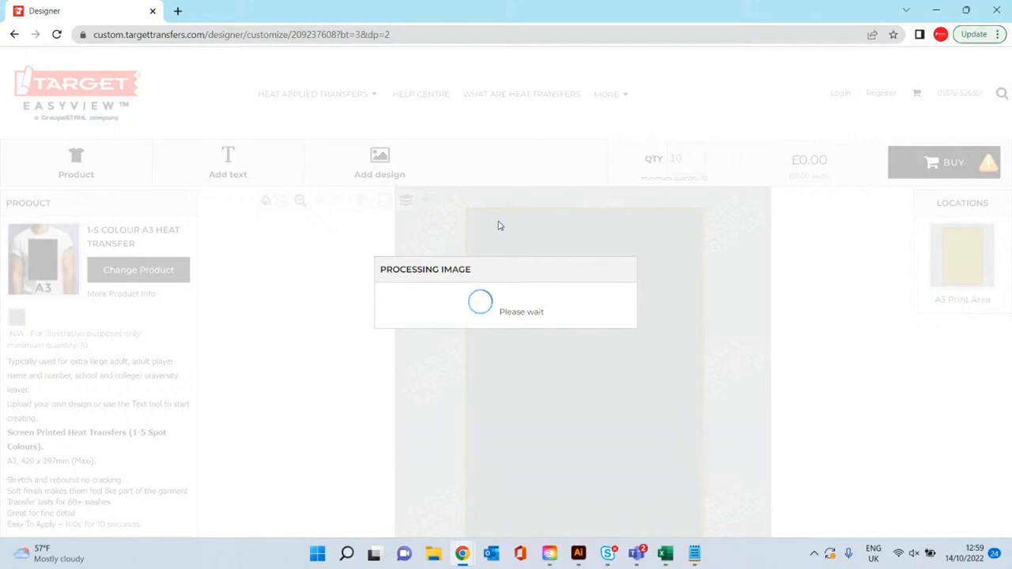
Step: Open custom.targettransfers.com in a new tab and look over its extra pages, including Leavers 2023, and the heat transfer types
{"action": "left_click", "coordinate": [177, 11]}
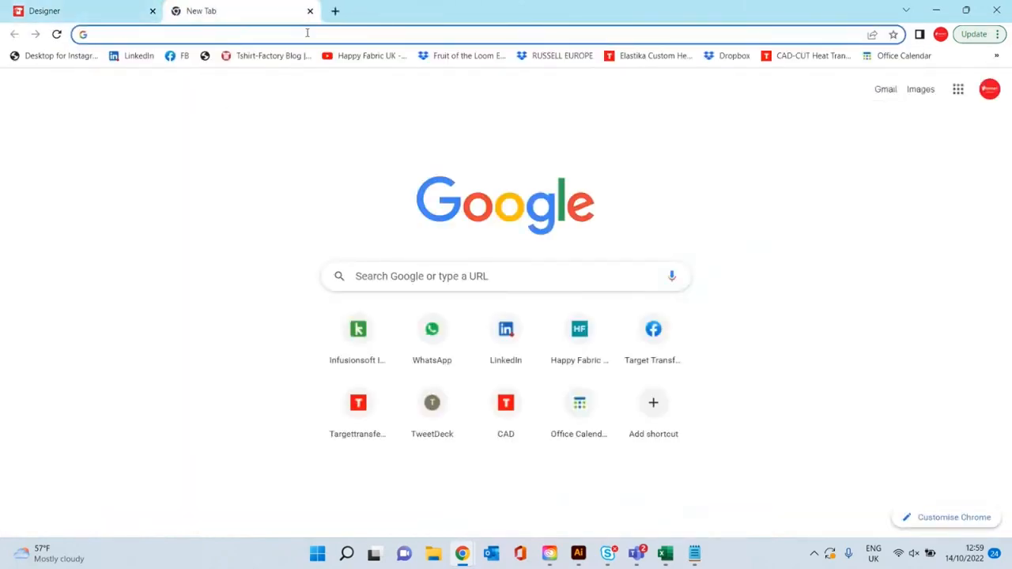
{"action": "left_click", "coordinate": [307, 34]}
{"action": "type", "text": "custom.targettransfers.com"}
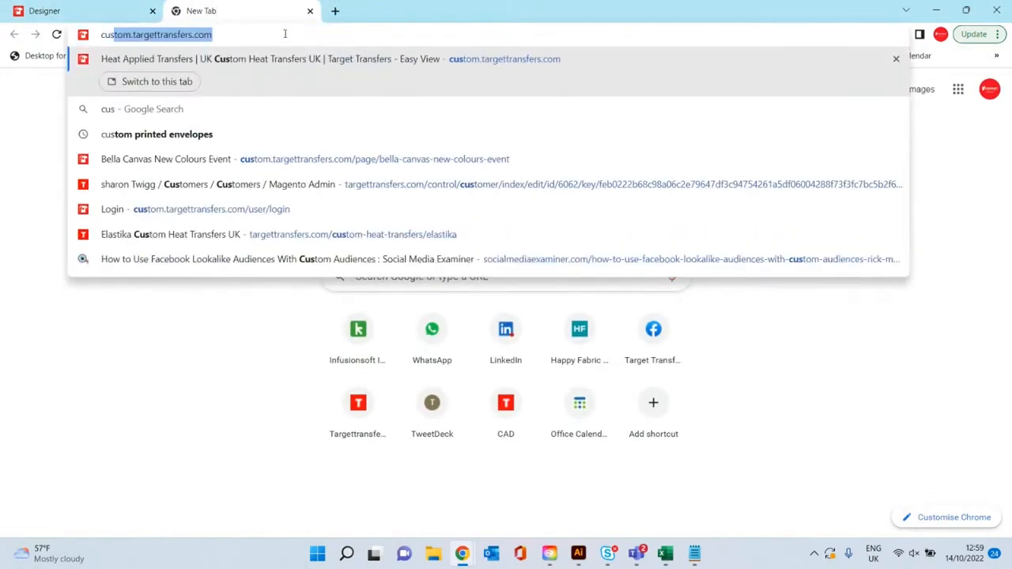
{"action": "left_click", "coordinate": [282, 79]}
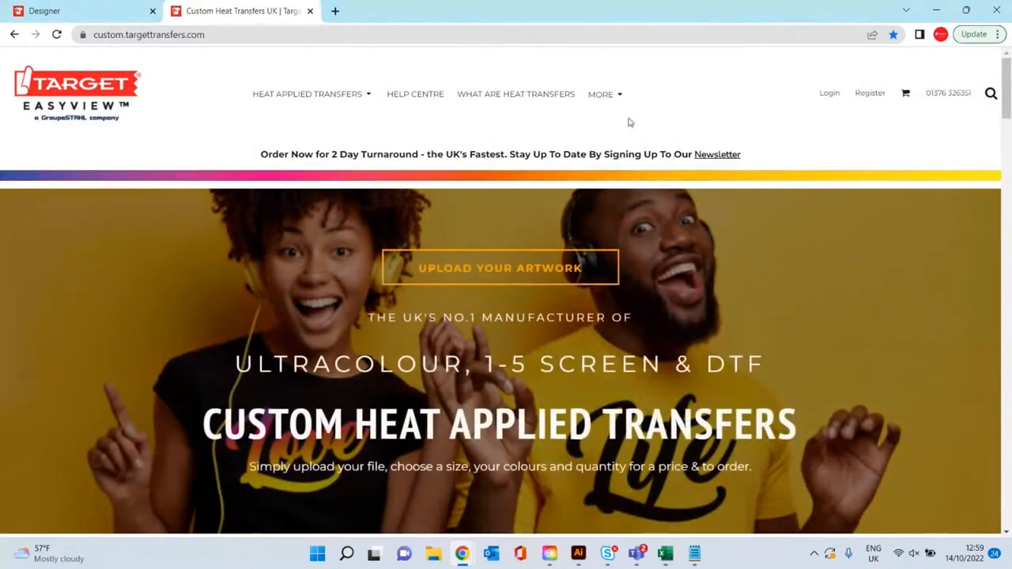
{"action": "mouse_move", "coordinate": [619, 95]}
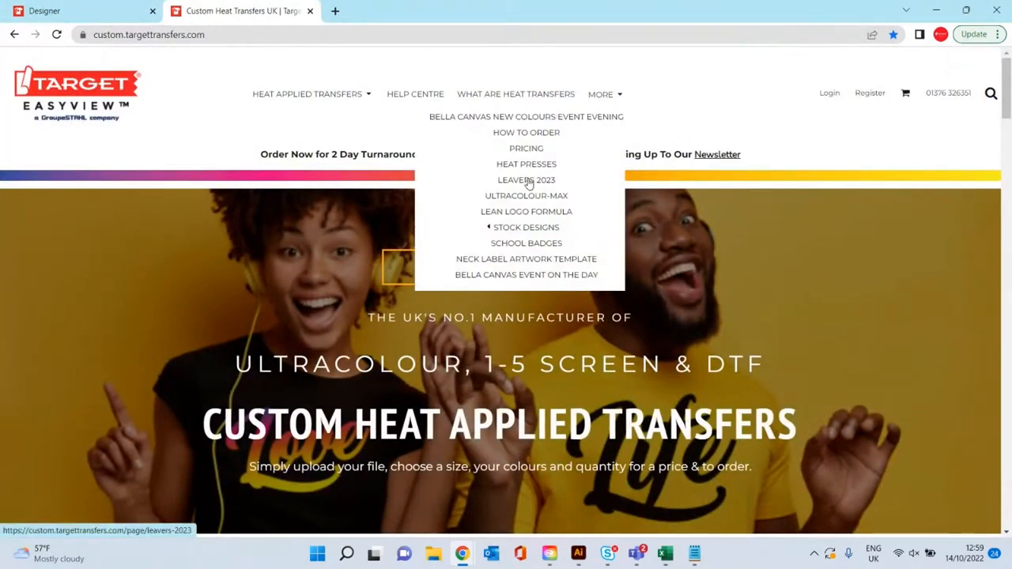
{"action": "scroll", "coordinate": [554, 317], "scroll_direction": "down", "scroll_amount": 5}
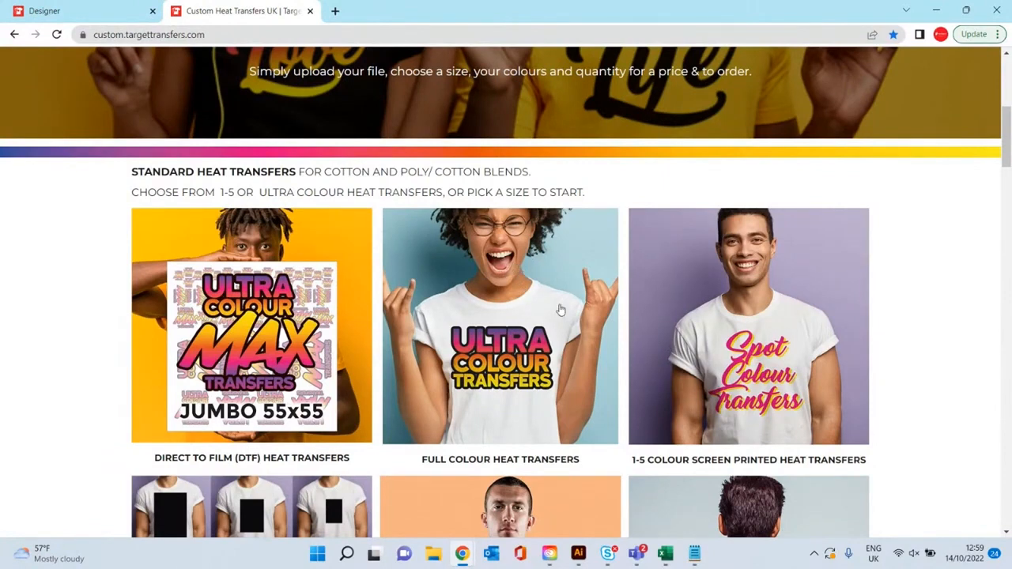
Step: Return to the designer and confirm the copyright permission declaring ownership of the uploaded Leavers 23 design's print rights
{"action": "left_click", "coordinate": [106, 7]}
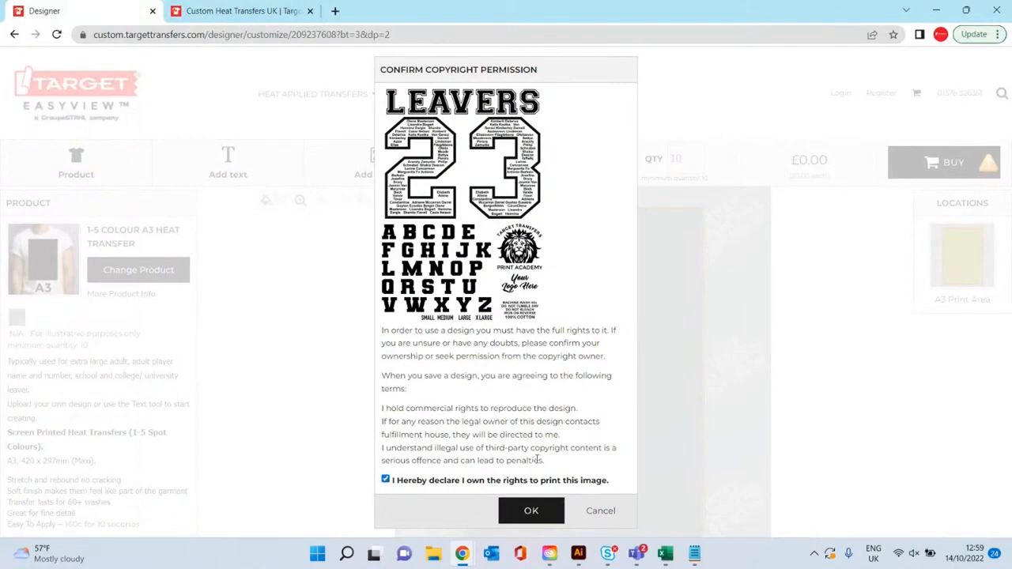
{"action": "left_click", "coordinate": [531, 514]}
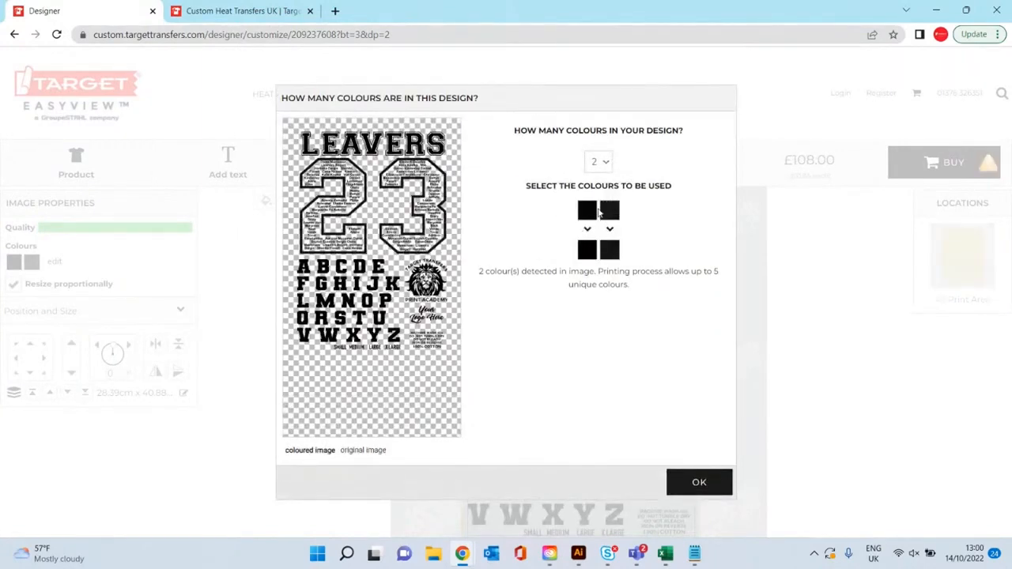
Step: Reduce the number of colours in the uploaded Leavers 23 design to 1
{"action": "left_click", "coordinate": [609, 168]}
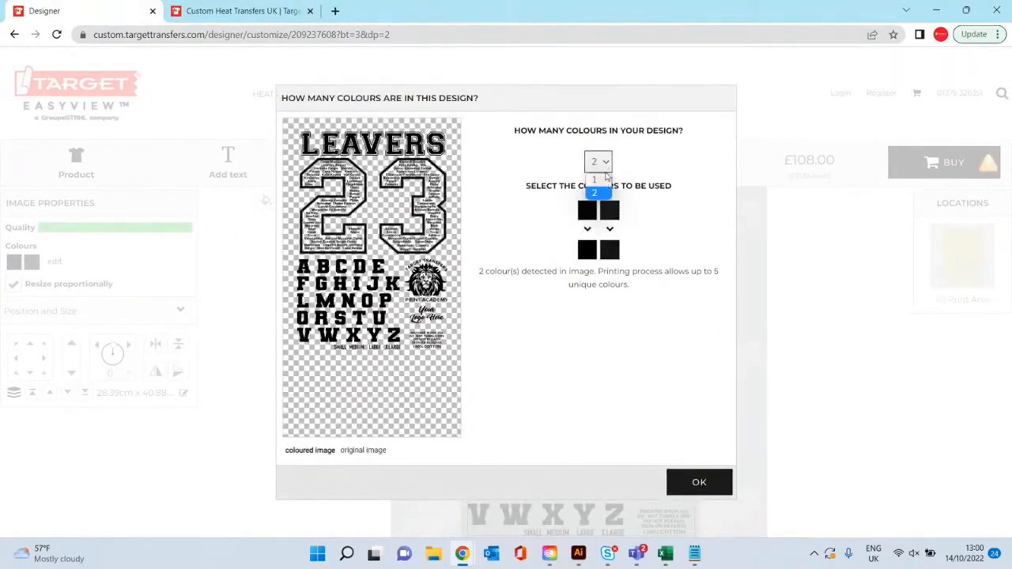
{"action": "left_click", "coordinate": [639, 162]}
{"action": "left_click", "coordinate": [607, 166]}
{"action": "left_click", "coordinate": [597, 181]}
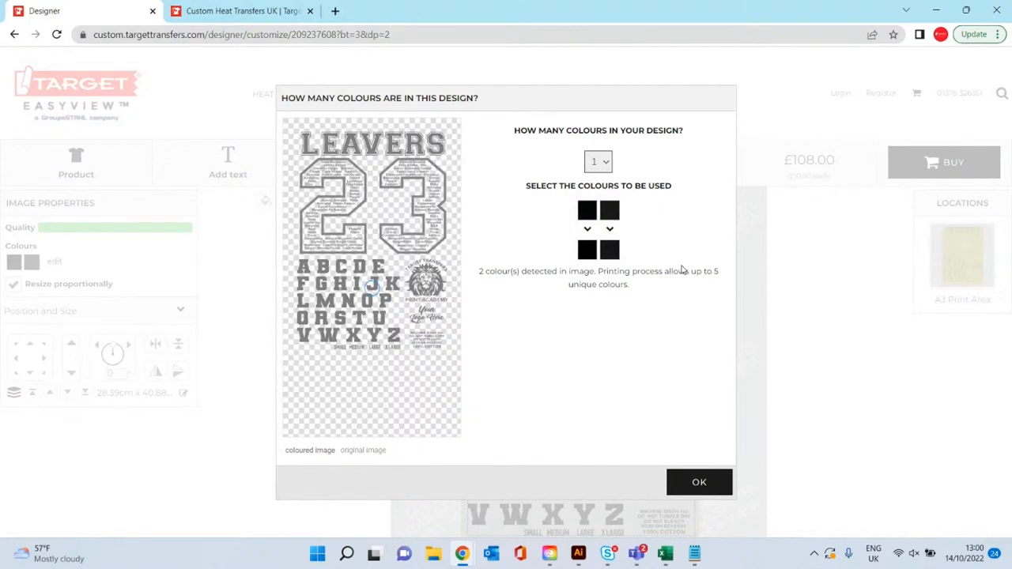
Step: Replace the design's black with Target stock colour 210 C and confirm the colour settings
{"action": "left_click", "coordinate": [596, 250]}
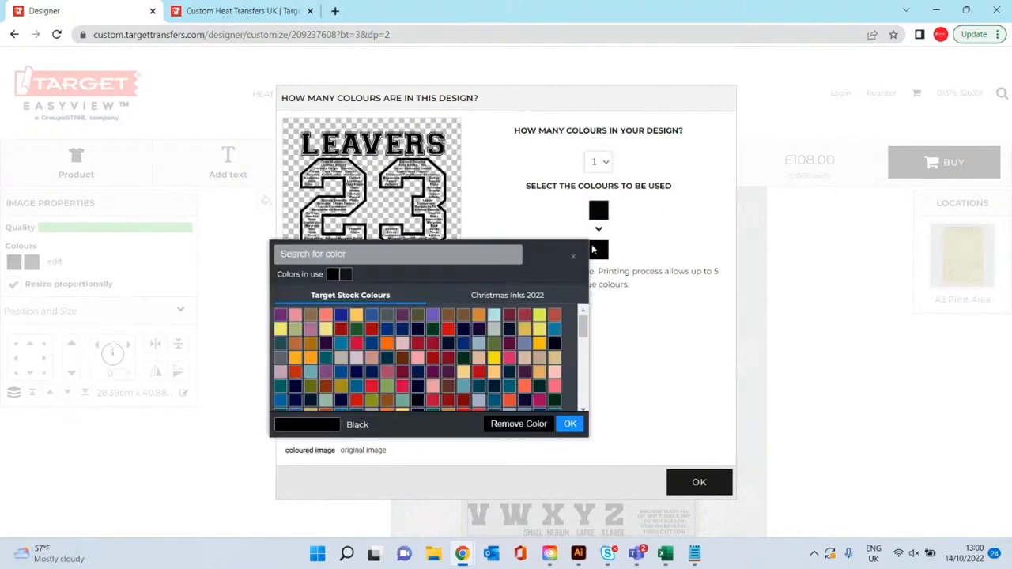
{"action": "left_click", "coordinate": [525, 298]}
{"action": "left_click", "coordinate": [369, 299]}
{"action": "scroll", "coordinate": [477, 341], "scroll_direction": "down", "scroll_amount": 1}
{"action": "scroll", "coordinate": [477, 342], "scroll_direction": "down", "scroll_amount": 5}
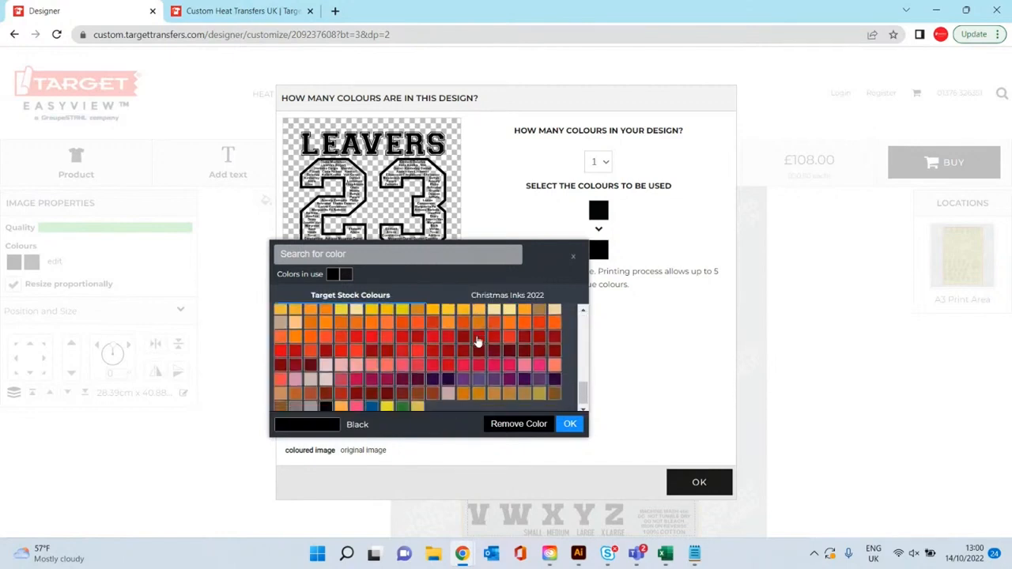
{"action": "left_click", "coordinate": [394, 255]}
{"action": "type", "text": "21"}
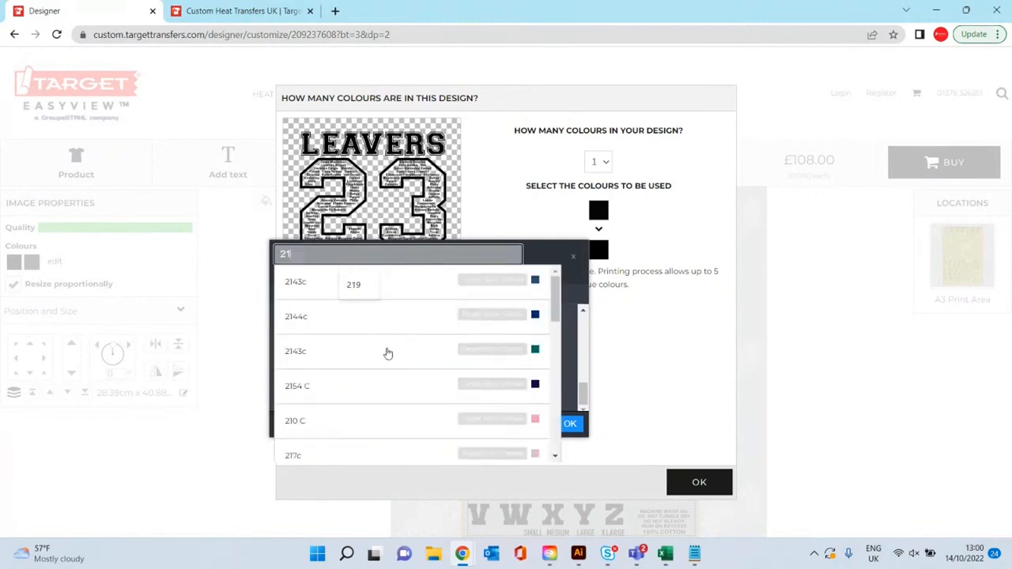
{"action": "left_click", "coordinate": [335, 422]}
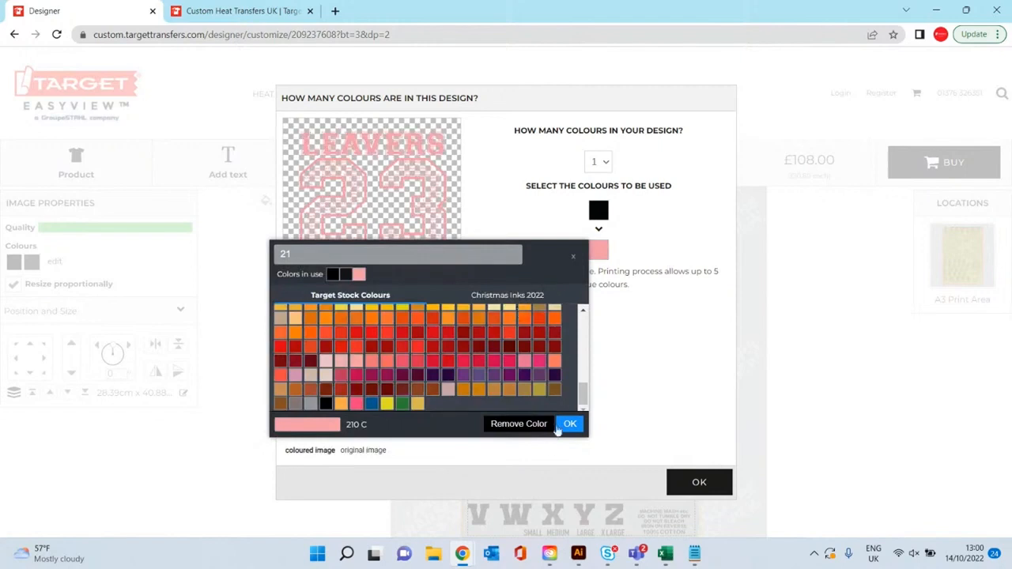
{"action": "left_click", "coordinate": [570, 427]}
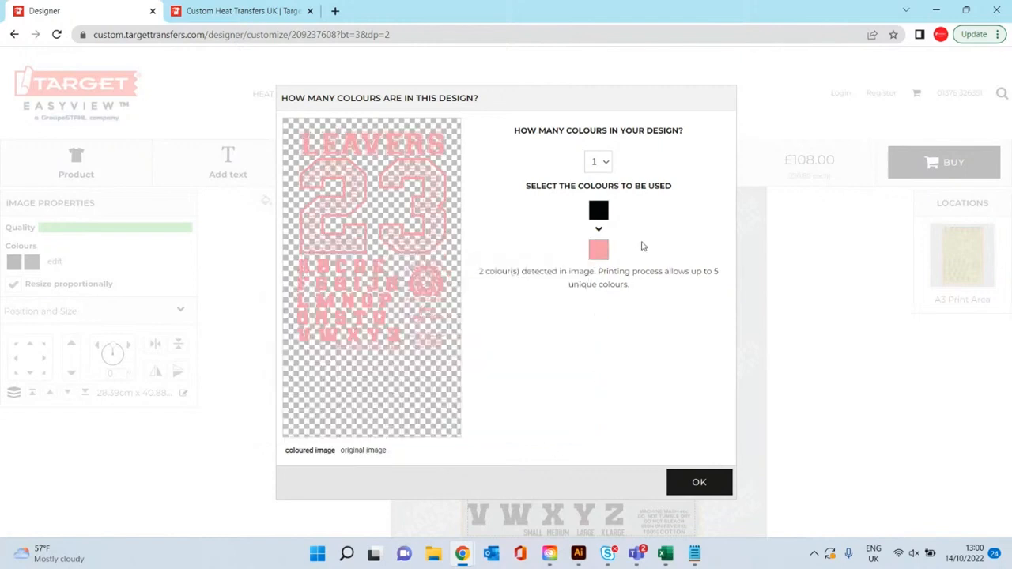
{"action": "left_click", "coordinate": [699, 484]}
{"action": "left_click", "coordinate": [750, 313]}
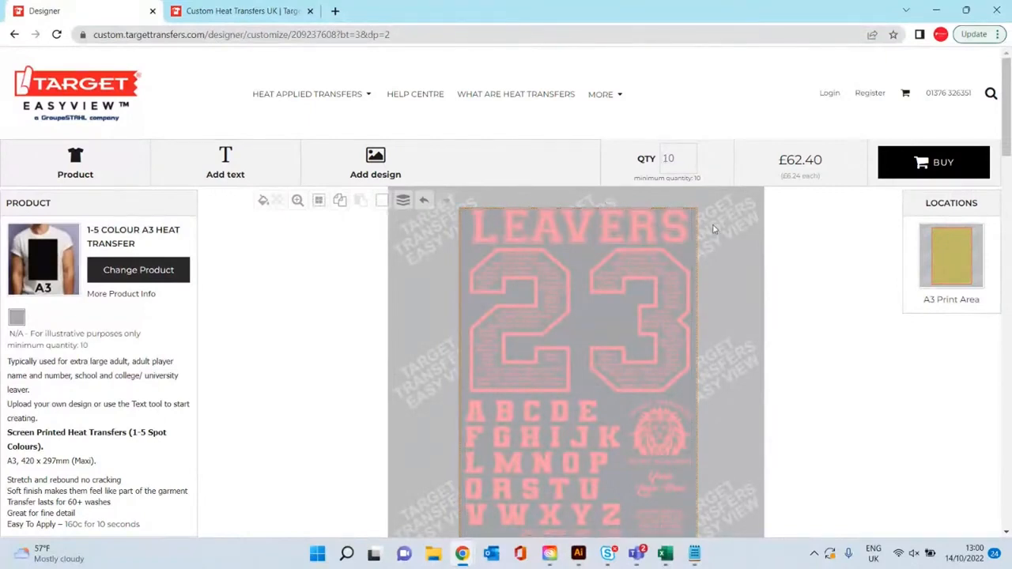
Step: Try order quantities of 50 and 150 to compare the transfer prices
{"action": "left_click", "coordinate": [669, 158]}
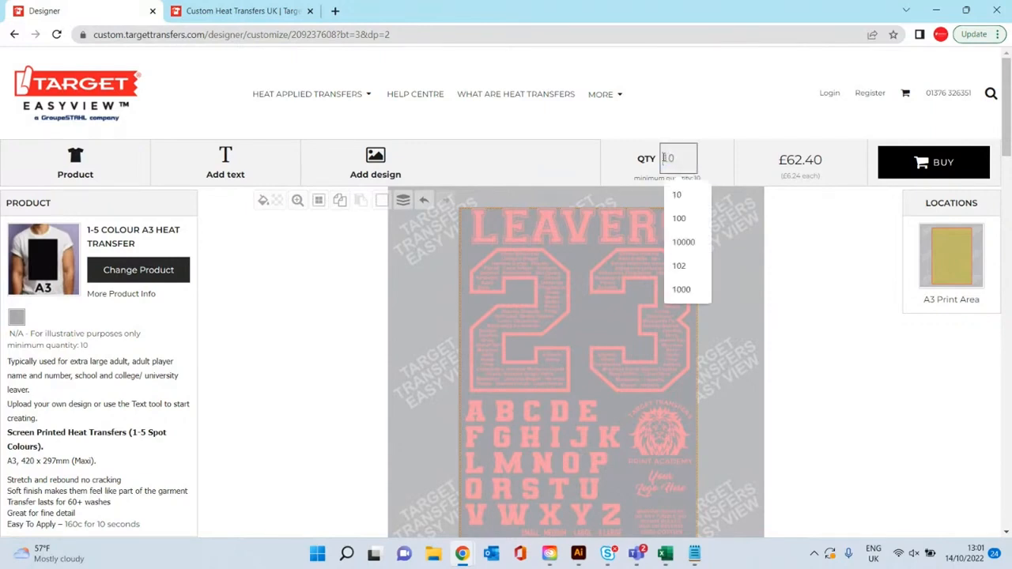
{"action": "type", "text": "5"}
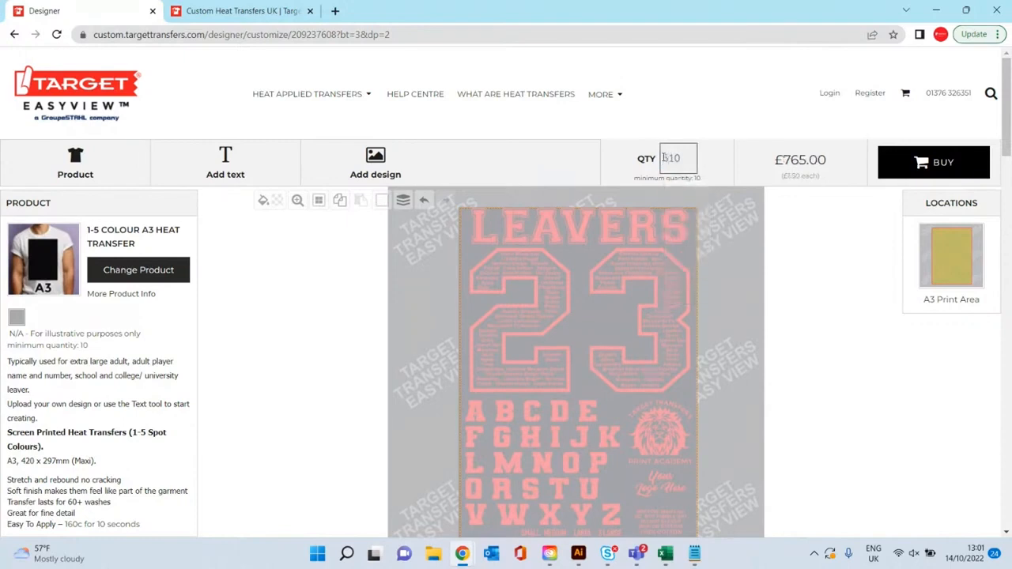
{"action": "key", "text": "BackSpace"}
{"action": "double_click", "coordinate": [676, 158]}
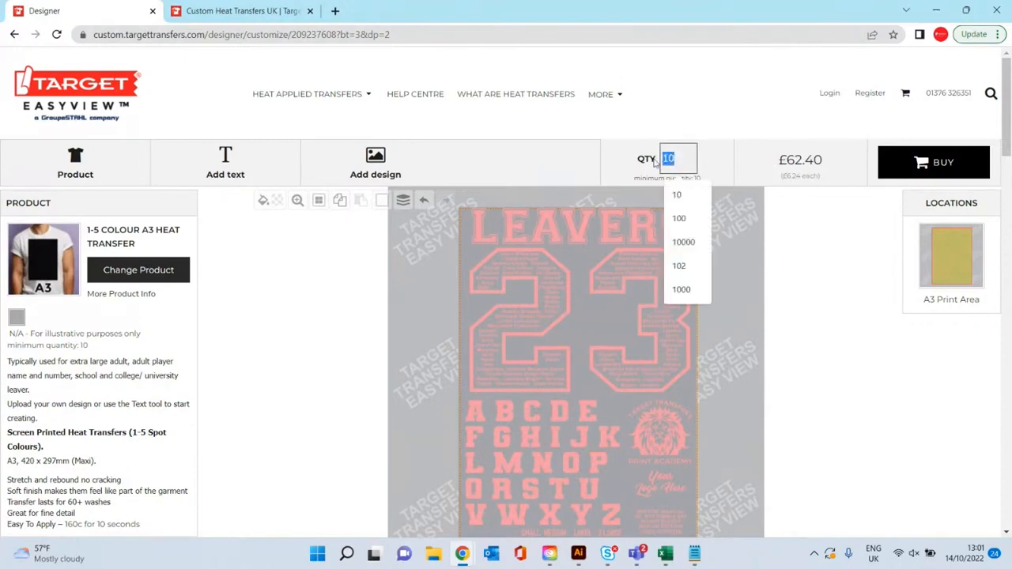
{"action": "type", "text": "50"}
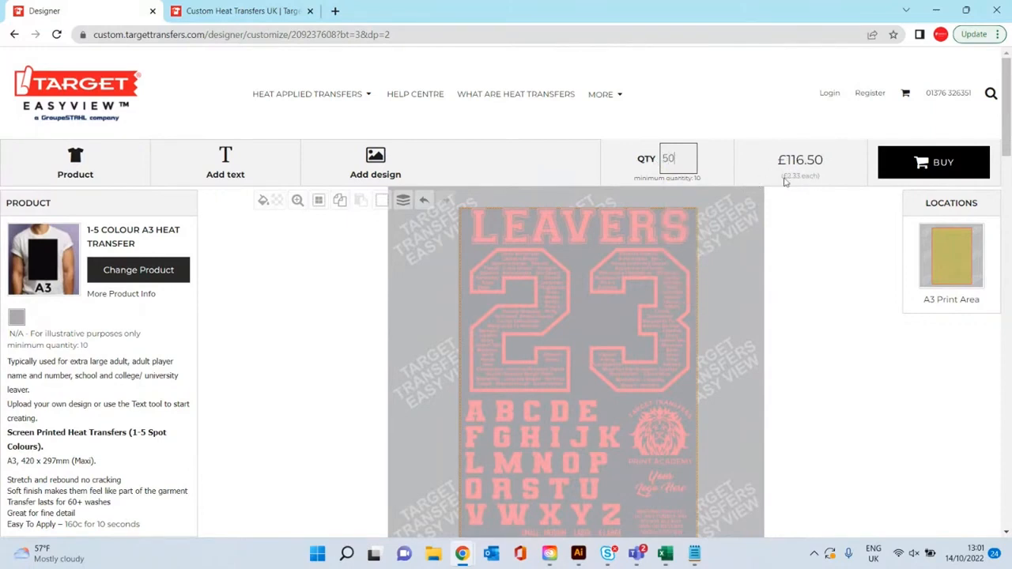
{"action": "double_click", "coordinate": [670, 158]}
{"action": "type", "text": "150"}
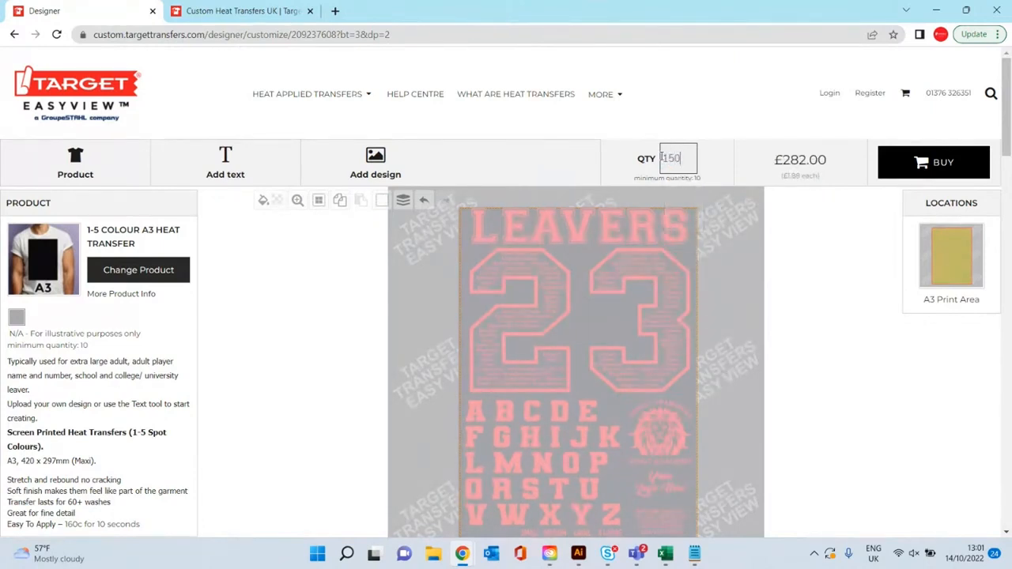
{"action": "left_click", "coordinate": [724, 204]}
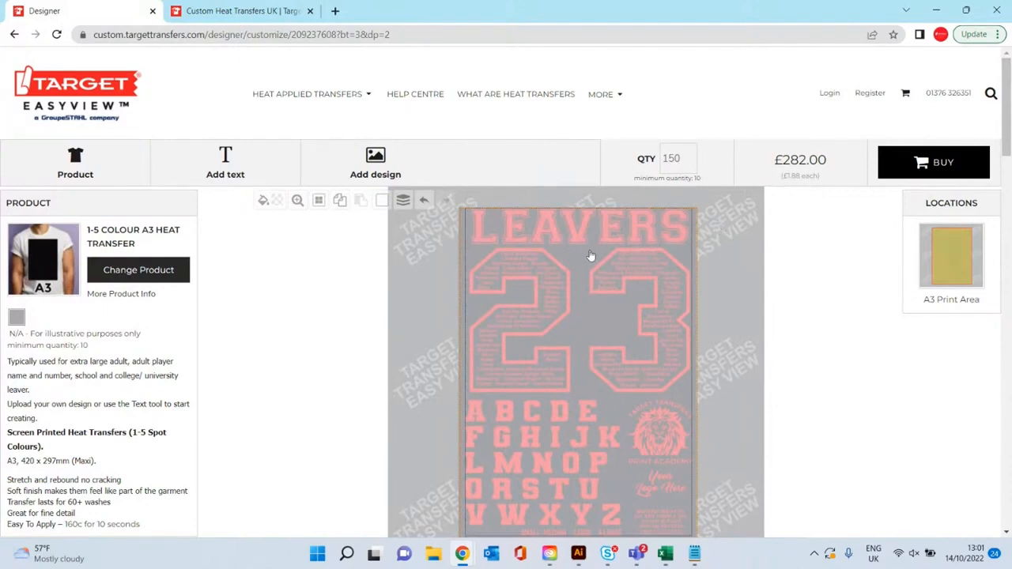
Step: Look over the recoloured Leavers 23 design in the A3 print area and the colours used
{"action": "scroll", "coordinate": [553, 436], "scroll_direction": "down", "scroll_amount": 1}
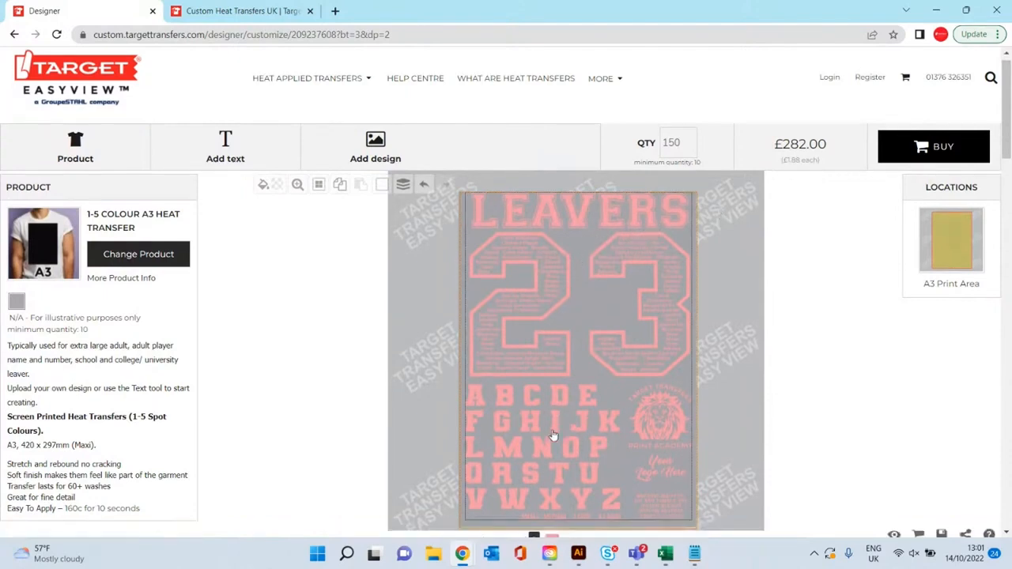
{"action": "scroll", "coordinate": [741, 256], "scroll_direction": "up", "scroll_amount": 1}
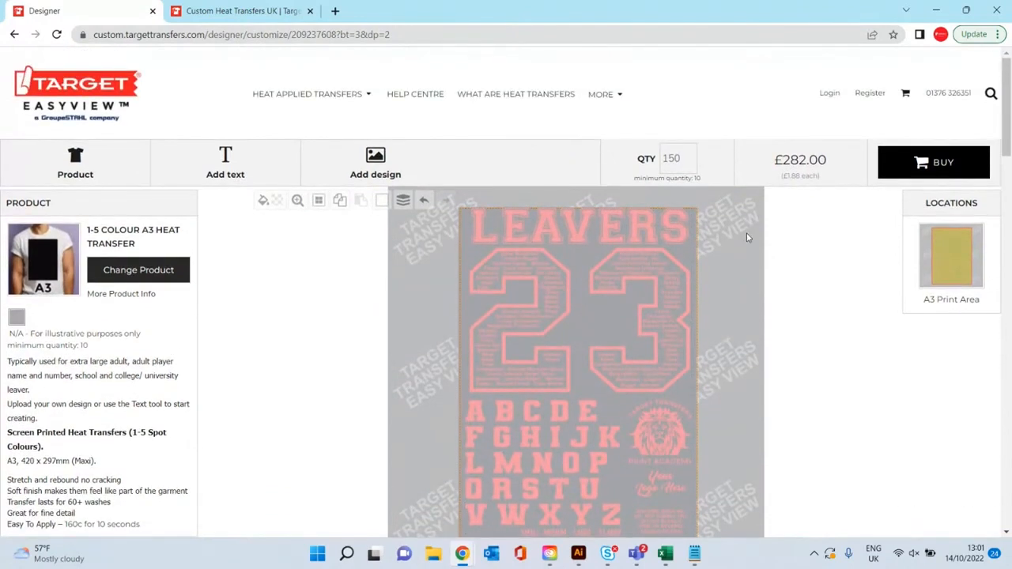
{"action": "scroll", "coordinate": [747, 238], "scroll_direction": "down", "scroll_amount": 3}
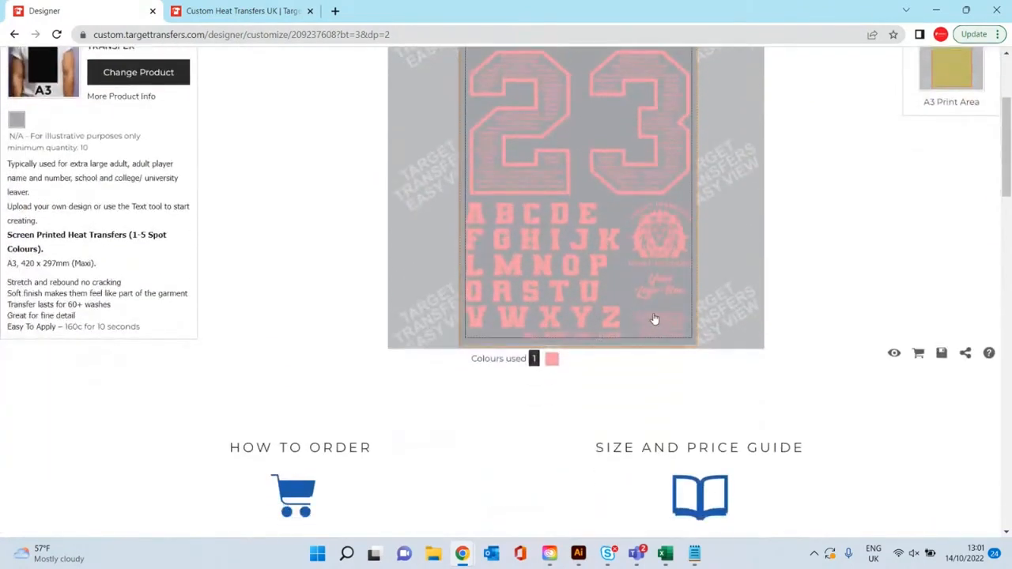
{"action": "scroll", "coordinate": [654, 321], "scroll_direction": "up", "scroll_amount": 1}
{"action": "scroll", "coordinate": [726, 263], "scroll_direction": "up", "scroll_amount": 1}
{"action": "scroll", "coordinate": [725, 267], "scroll_direction": "up", "scroll_amount": 1}
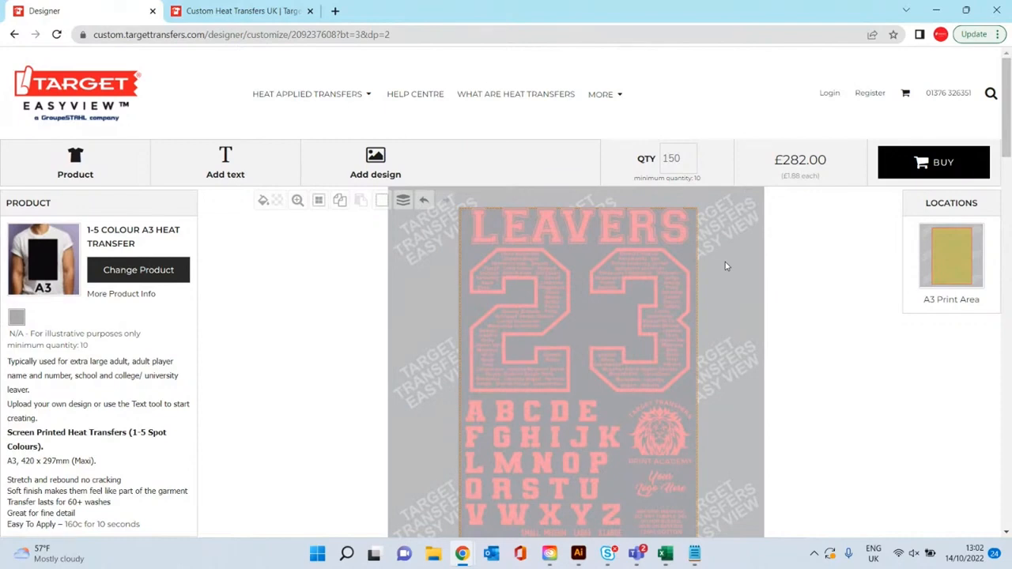
Step: Try an order quantity of 250 to check its price
{"action": "scroll", "coordinate": [719, 266], "scroll_direction": "down", "scroll_amount": 1}
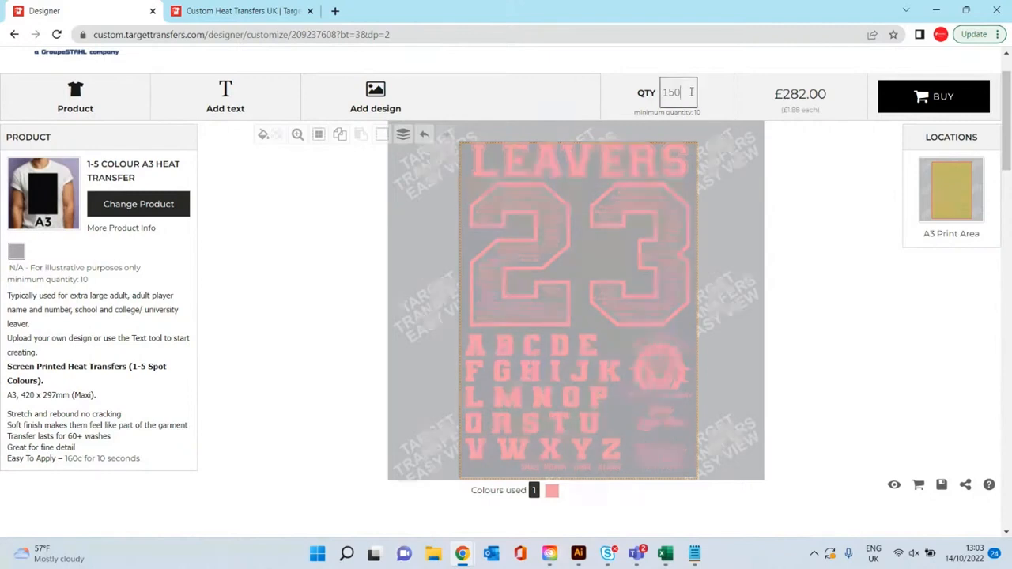
{"action": "double_click", "coordinate": [687, 92]}
{"action": "type", "text": "250"}
{"action": "left_click", "coordinate": [766, 136]}
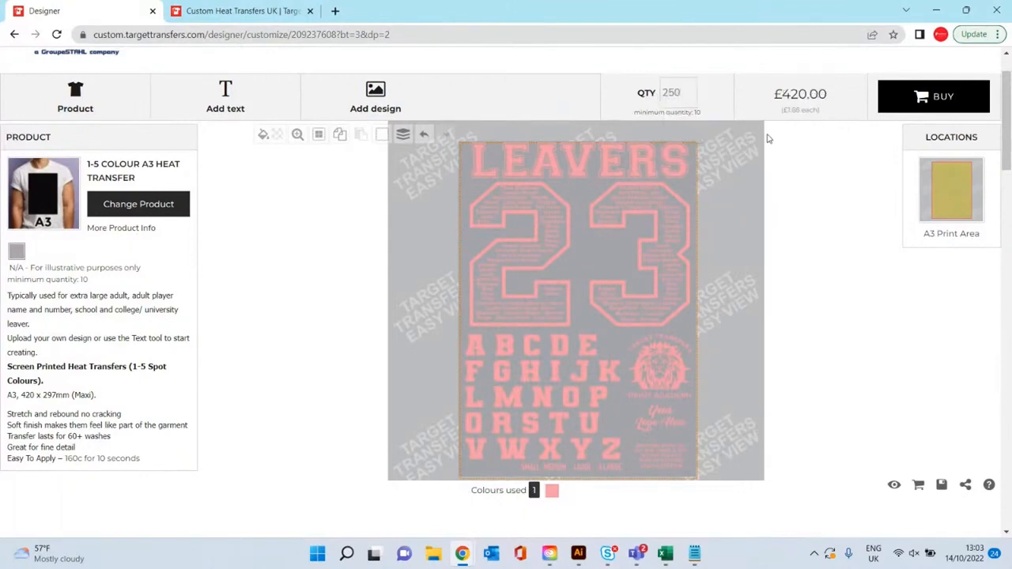
Step: Set the order quantity to 300 and buy the A3 heat transfers
{"action": "double_click", "coordinate": [677, 93]}
{"action": "type", "text": "300"}
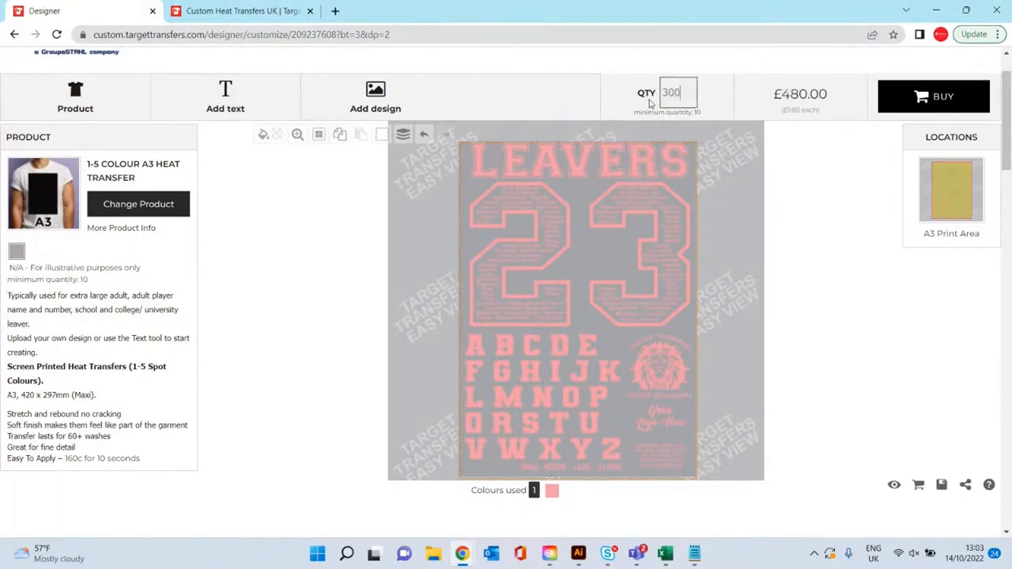
{"action": "left_click", "coordinate": [749, 139]}
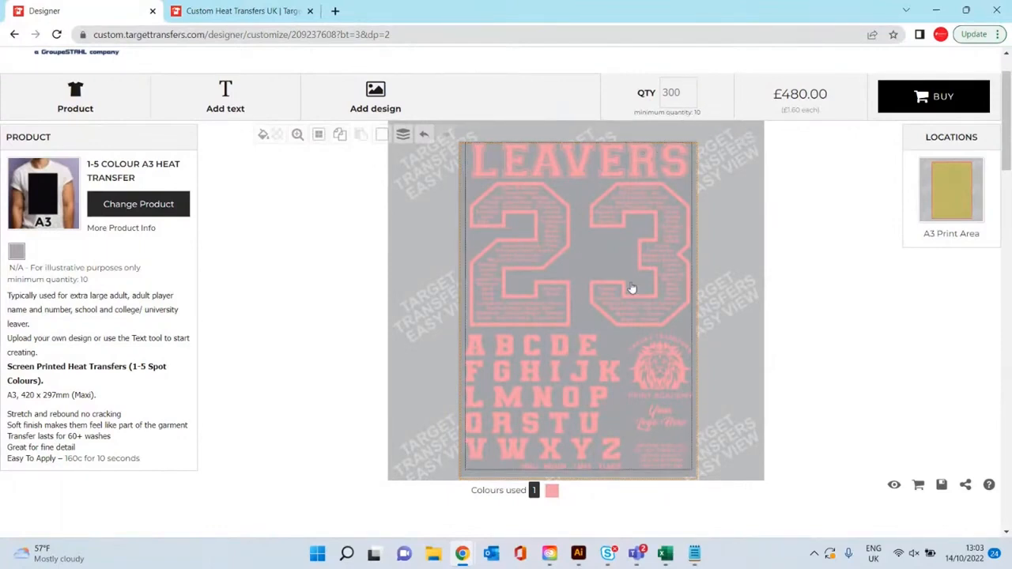
{"action": "left_click", "coordinate": [937, 98]}
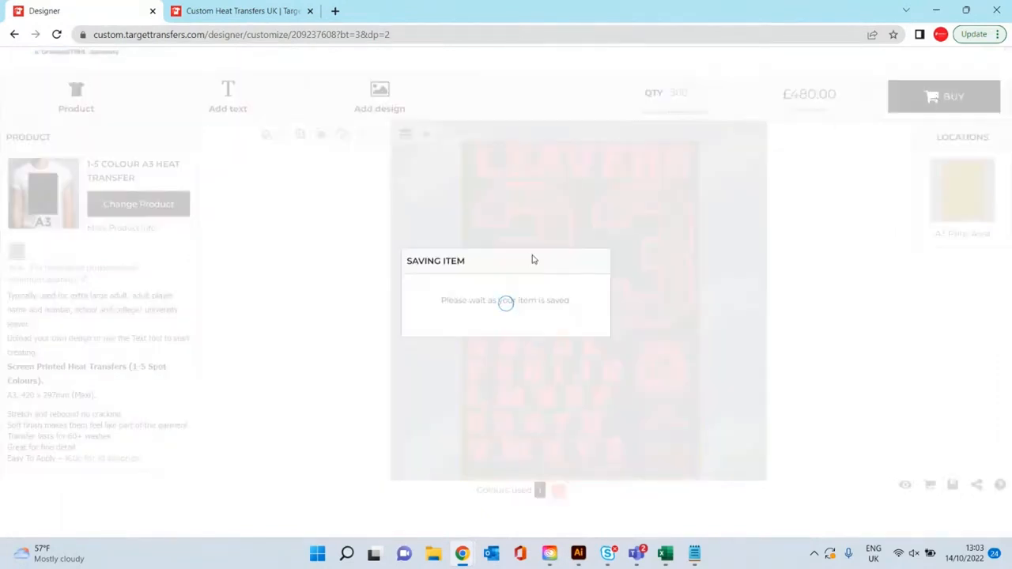